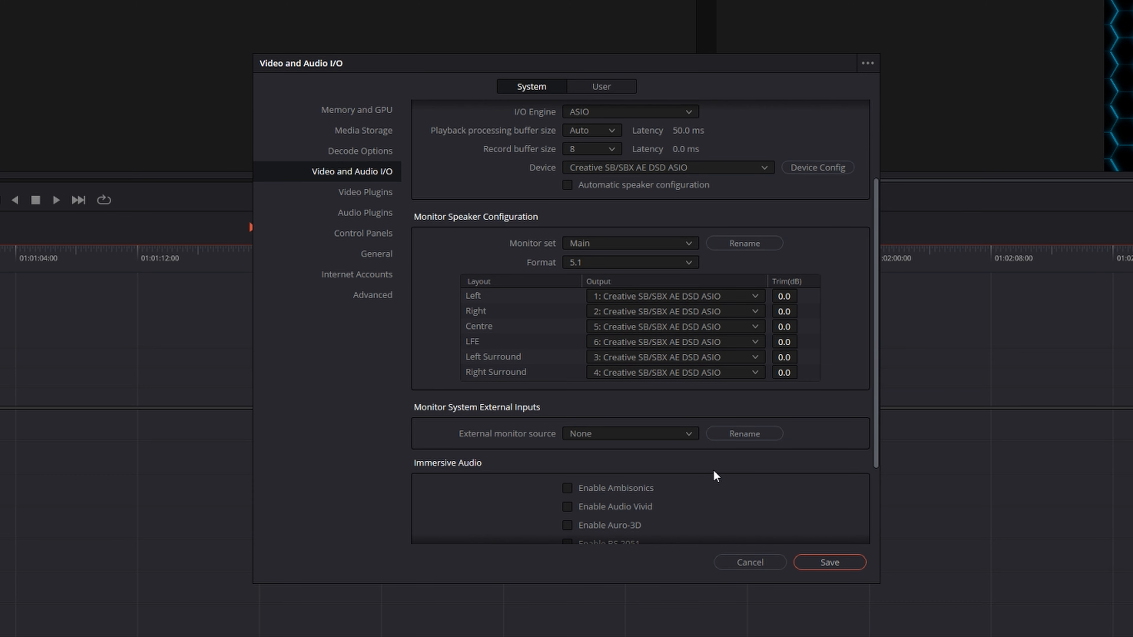
Review the speaker configuration and the immersive audio options, and close the preferences without saving.
{"action": "scroll", "coordinate": [780, 482], "scroll_direction": "down", "scroll_amount": 3}
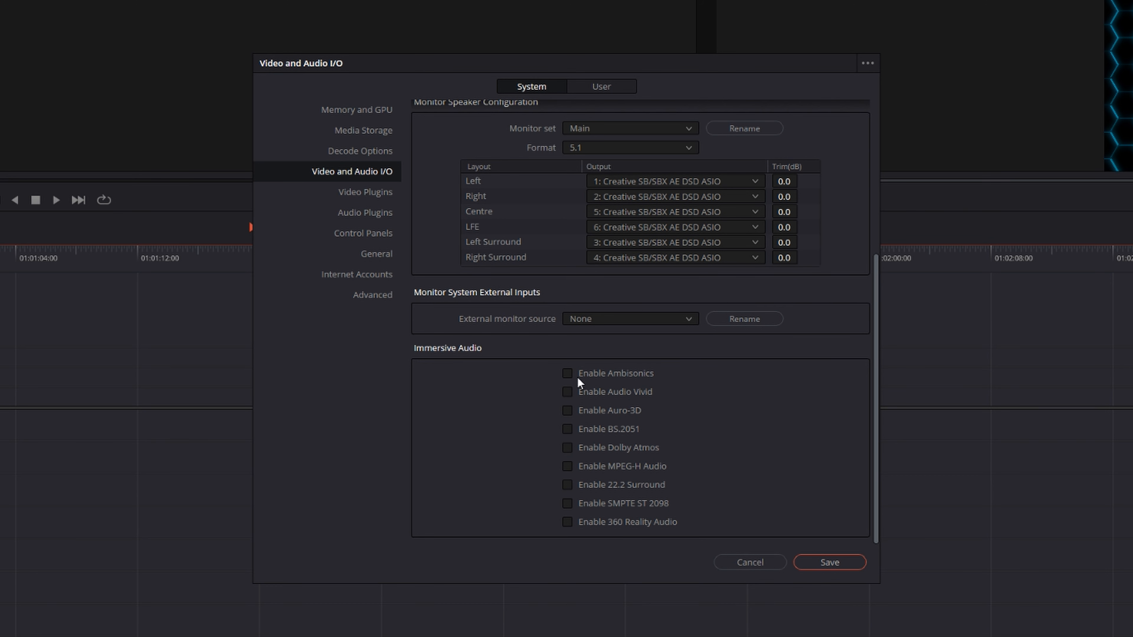
{"action": "left_click", "coordinate": [751, 562]}
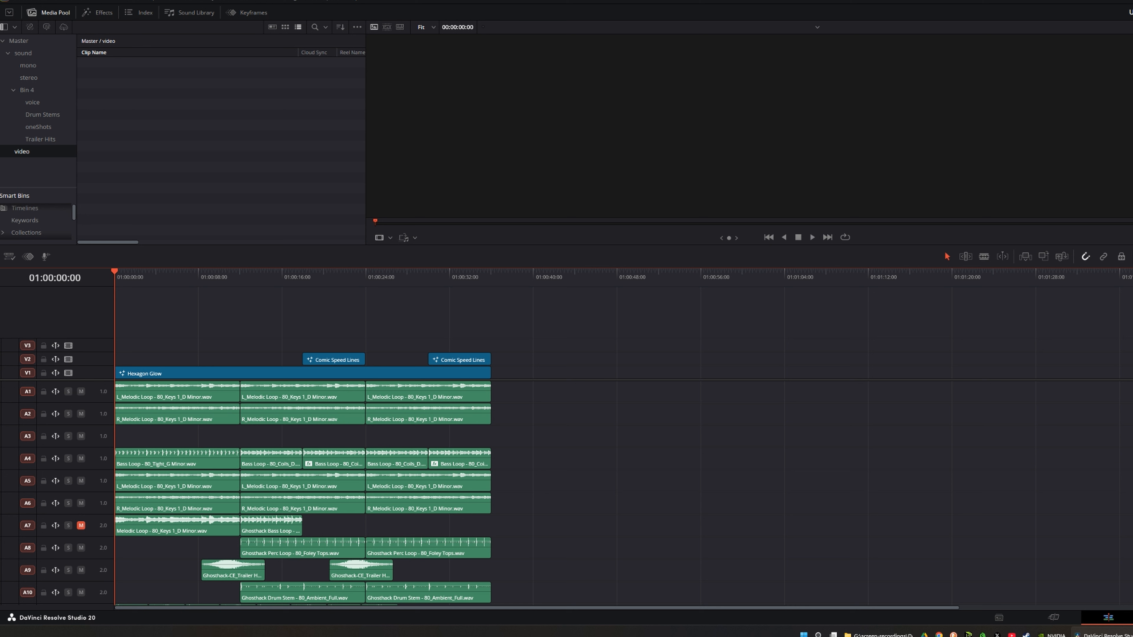
Examine the Hexagon Glow clip on V1 at 01:00:20:13 and call up the effects library.
{"action": "left_click", "coordinate": [208, 370]}
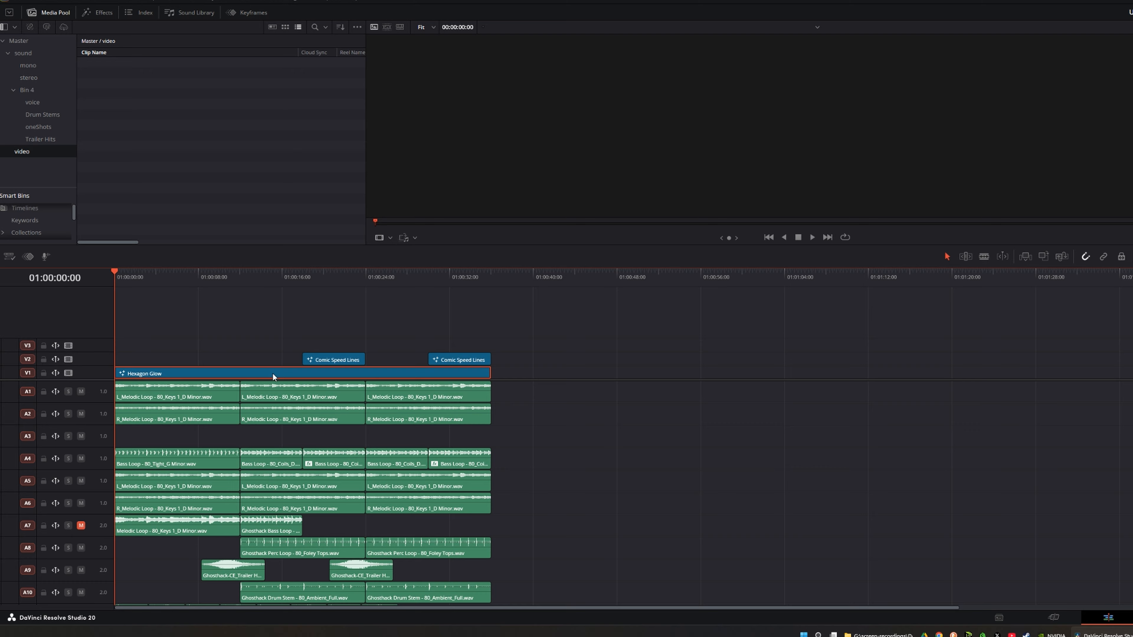
{"action": "left_click", "coordinate": [330, 274]}
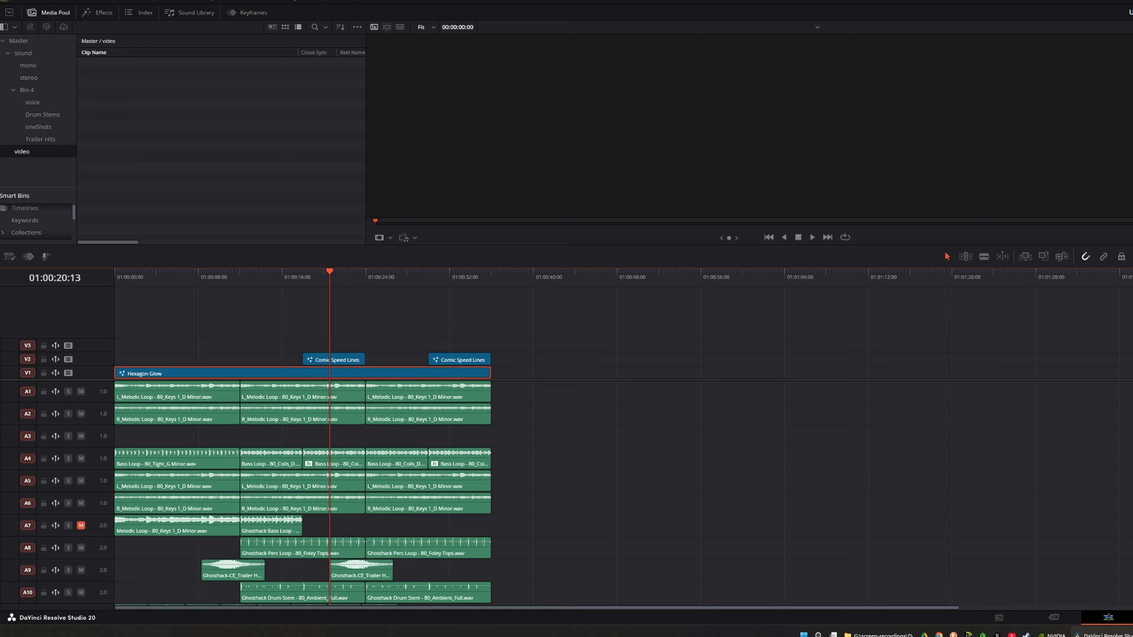
{"action": "left_click", "coordinate": [97, 12]}
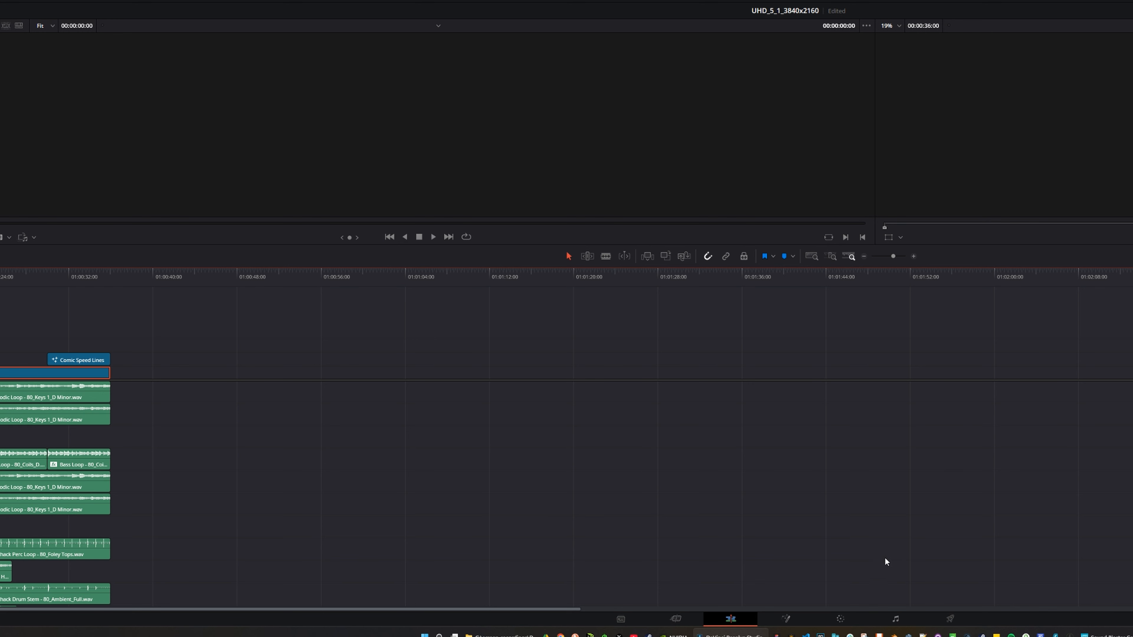
Switch to the Fairlight page and return the playhead to 01:00:00:00 with the first audio tracks in view.
{"action": "left_click", "coordinate": [893, 620]}
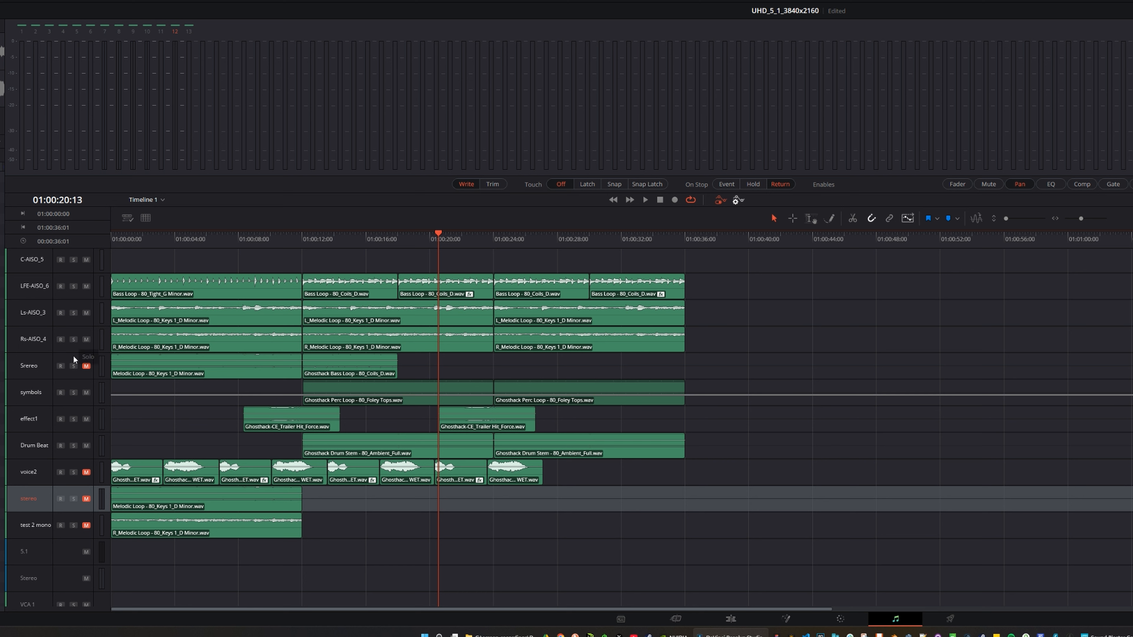
{"action": "left_click", "coordinate": [113, 235]}
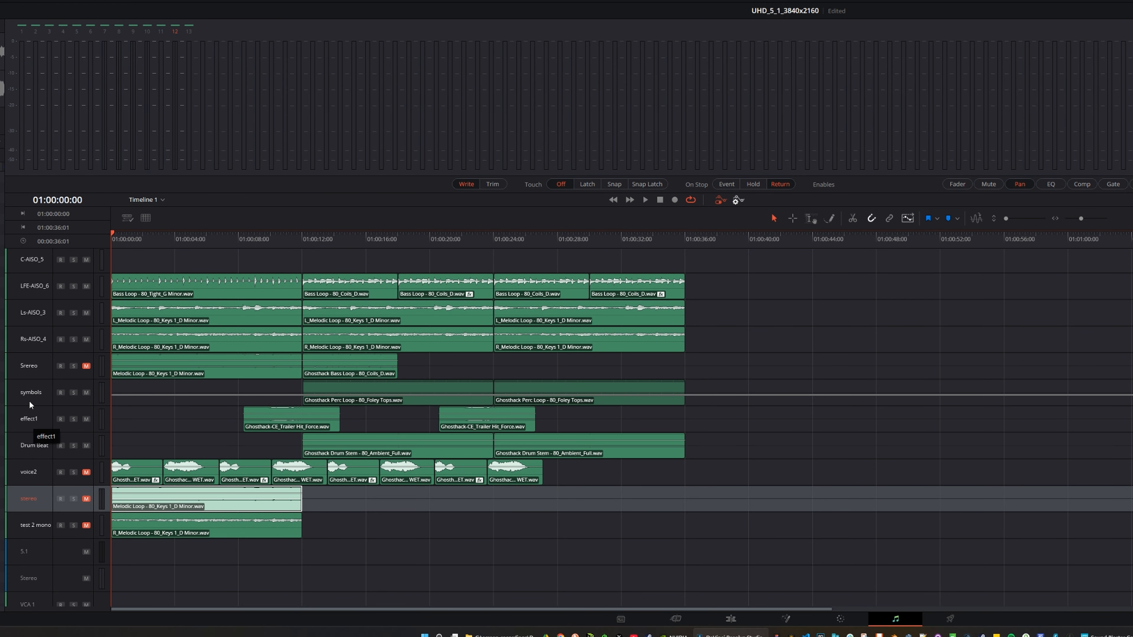
{"action": "scroll", "coordinate": [40, 311], "scroll_direction": "up", "scroll_amount": 2}
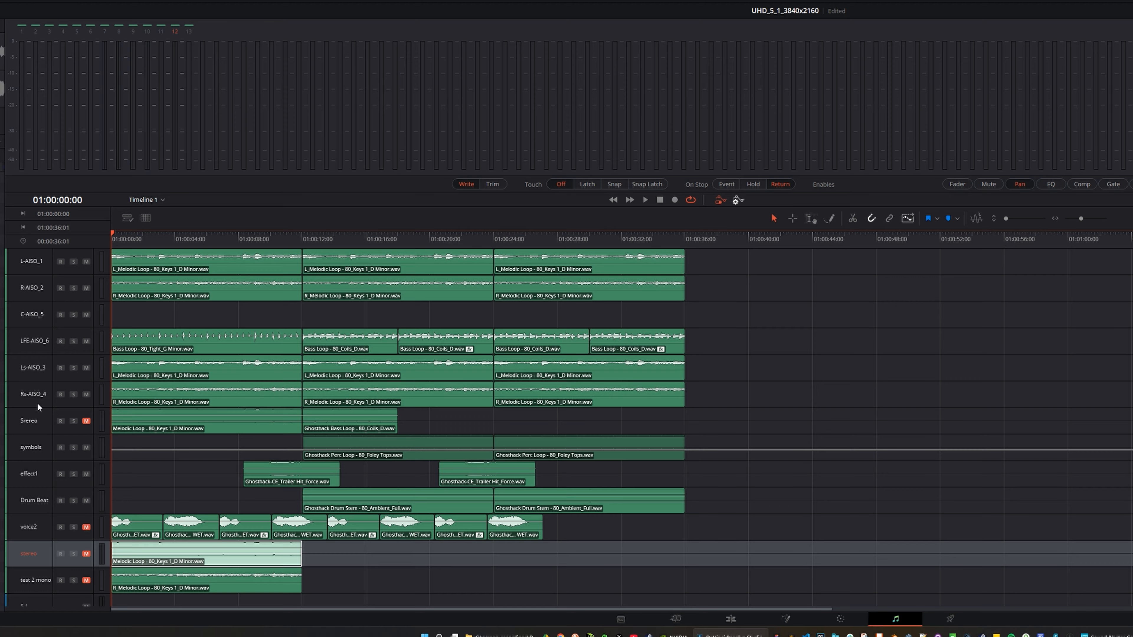
Select the six surround tracks from L-AISO_1 through Rs-AISO_4 in the timeline and bring up their track options.
{"action": "left_click", "coordinate": [13, 267]}
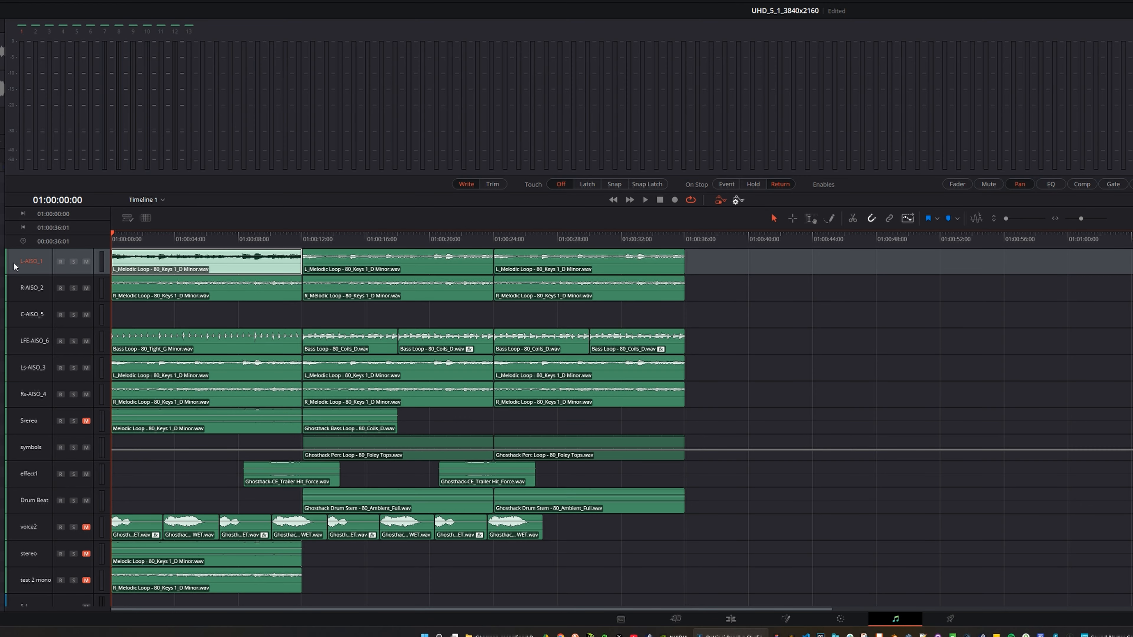
{"action": "left_click", "coordinate": [13, 397], "text": "shift"}
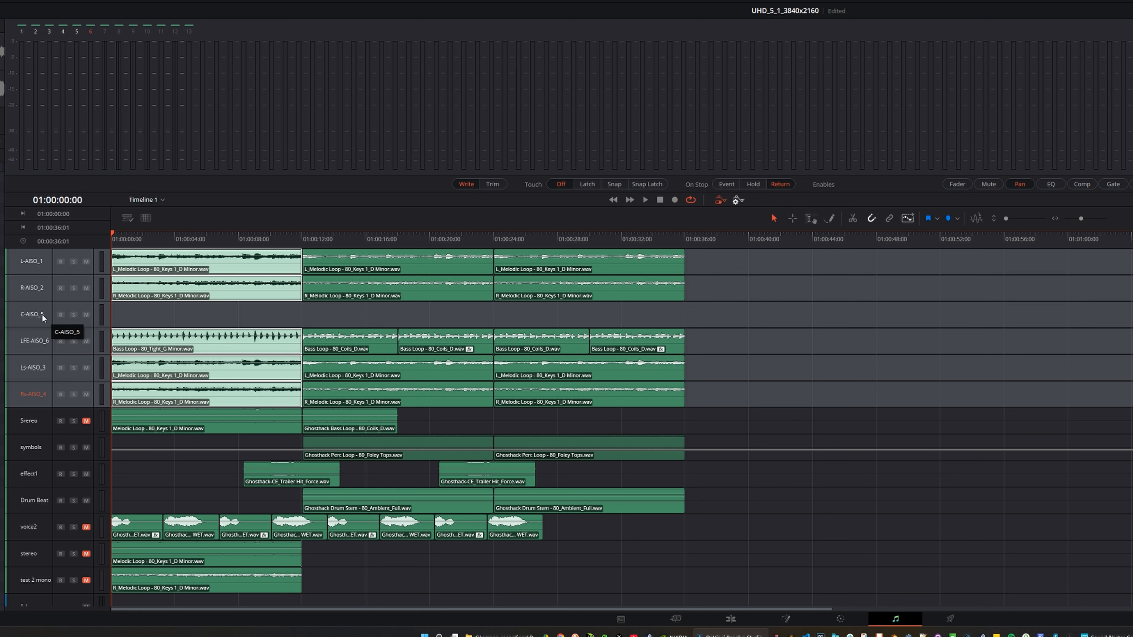
{"action": "left_click", "coordinate": [13, 263]}
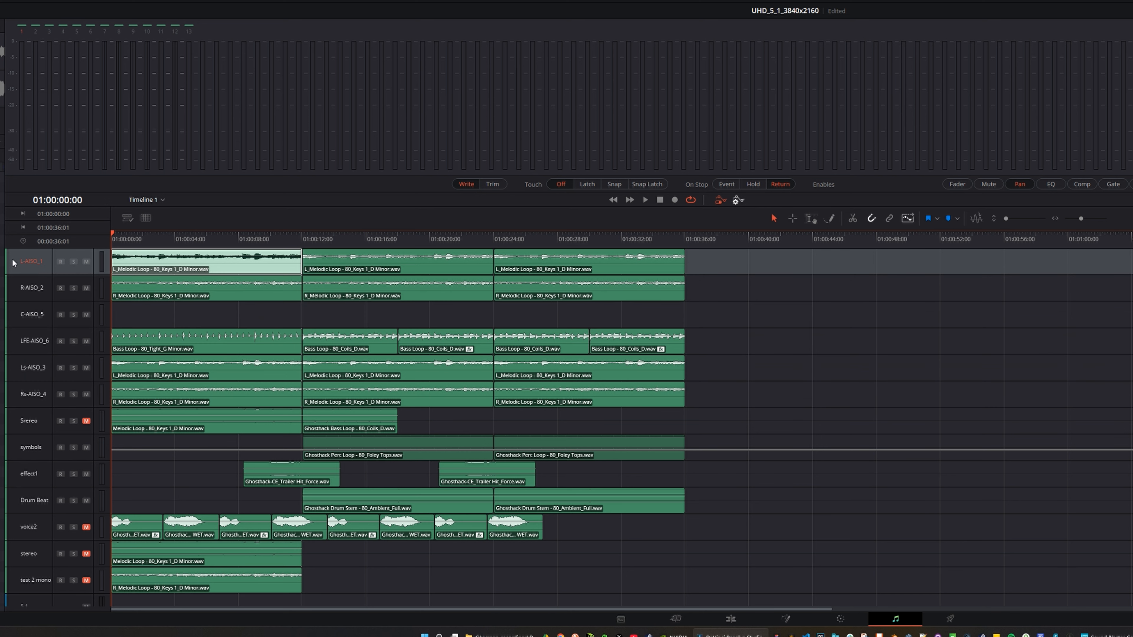
{"action": "left_click", "coordinate": [12, 399], "text": "shift"}
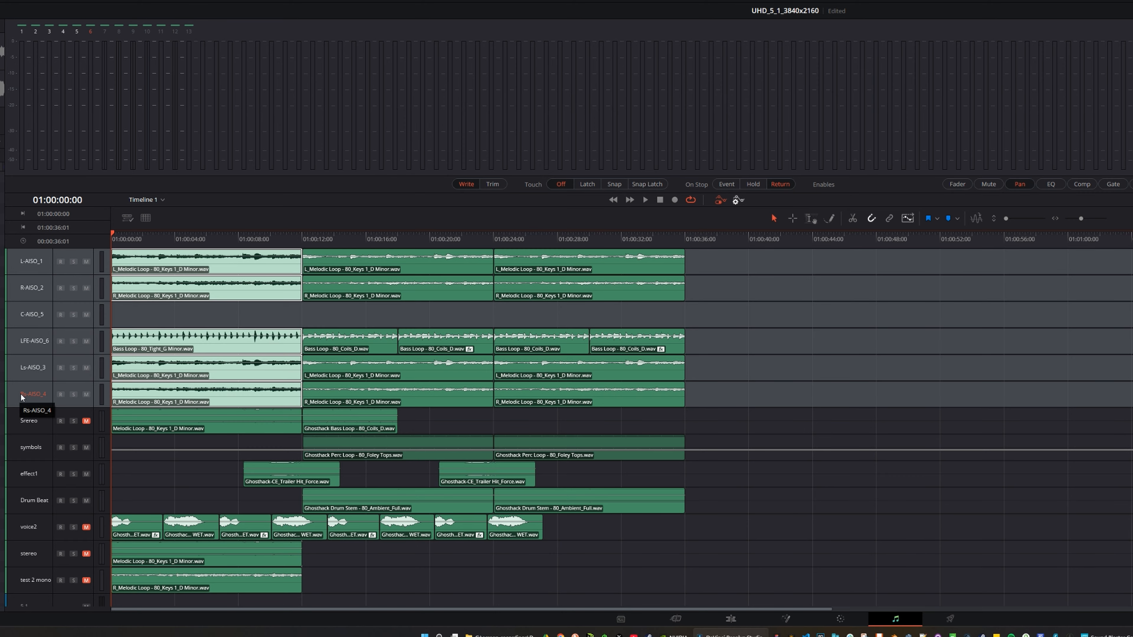
{"action": "right_click", "coordinate": [18, 393]}
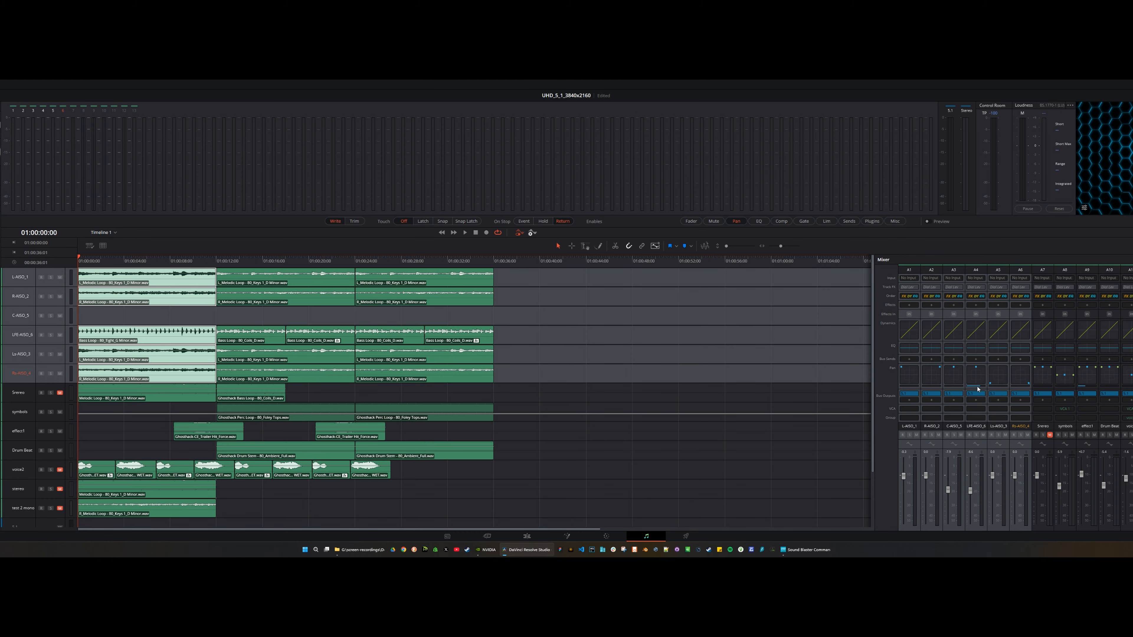
Examine the LFE-AISO_6 panning in the mixer, and select channel strips A1 through A6.
{"action": "left_click", "coordinate": [981, 271]}
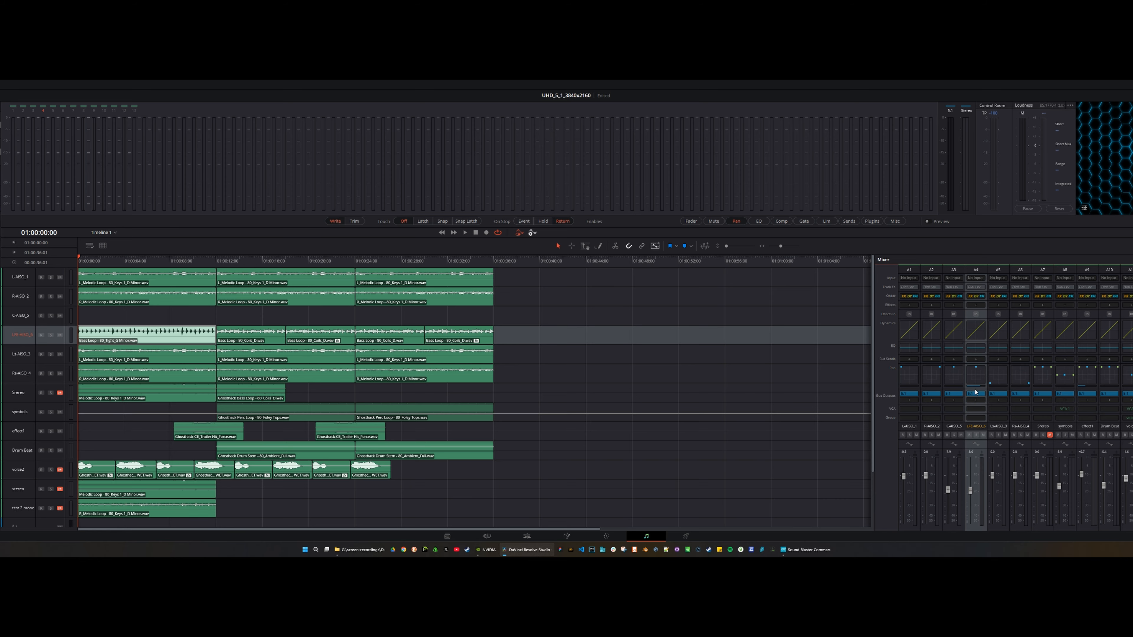
{"action": "mouse_move", "coordinate": [978, 393]}
{"action": "left_click", "coordinate": [909, 270]}
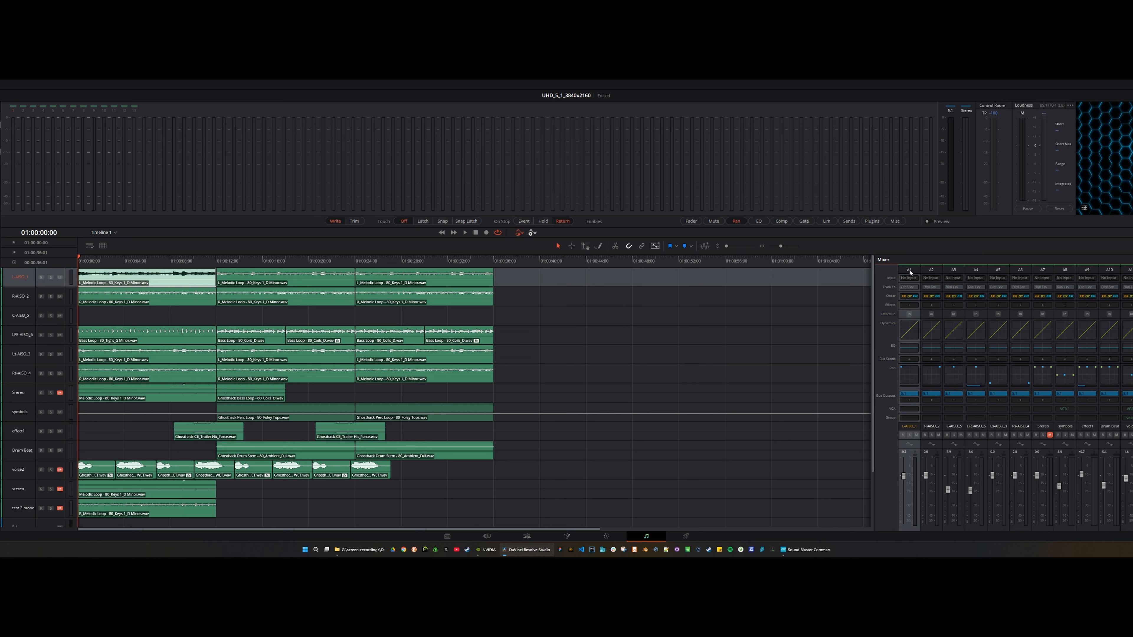
{"action": "left_click", "coordinate": [1020, 271], "text": "shift"}
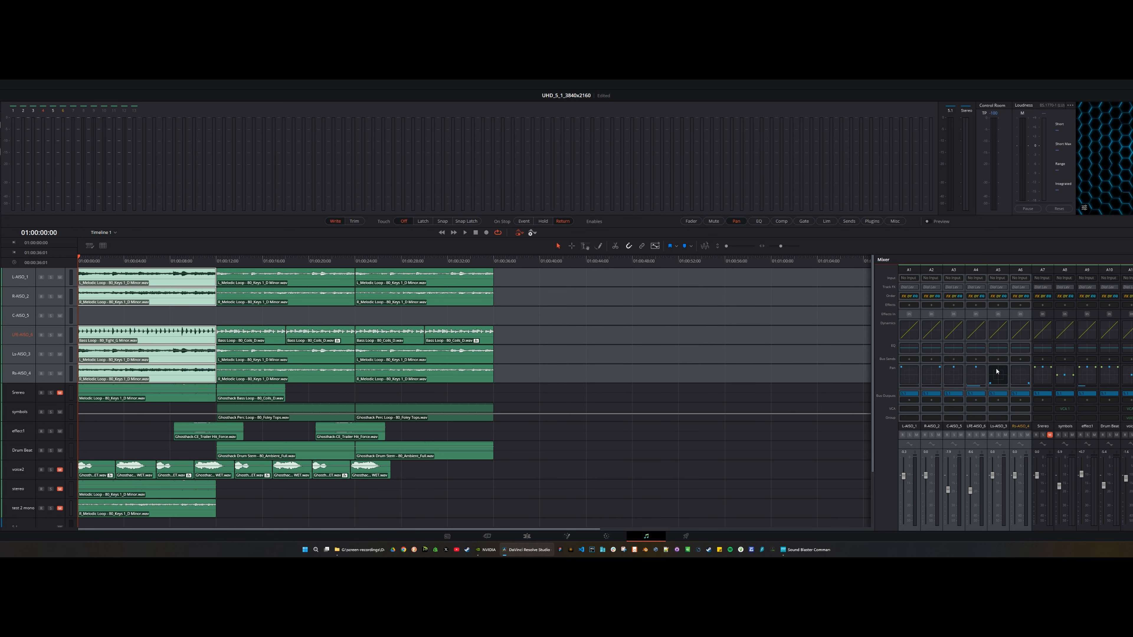
Inspect the C-AISO_5 channel and the 5.1 and Stereo bus strips in the mixer.
{"action": "left_click", "coordinate": [955, 427]}
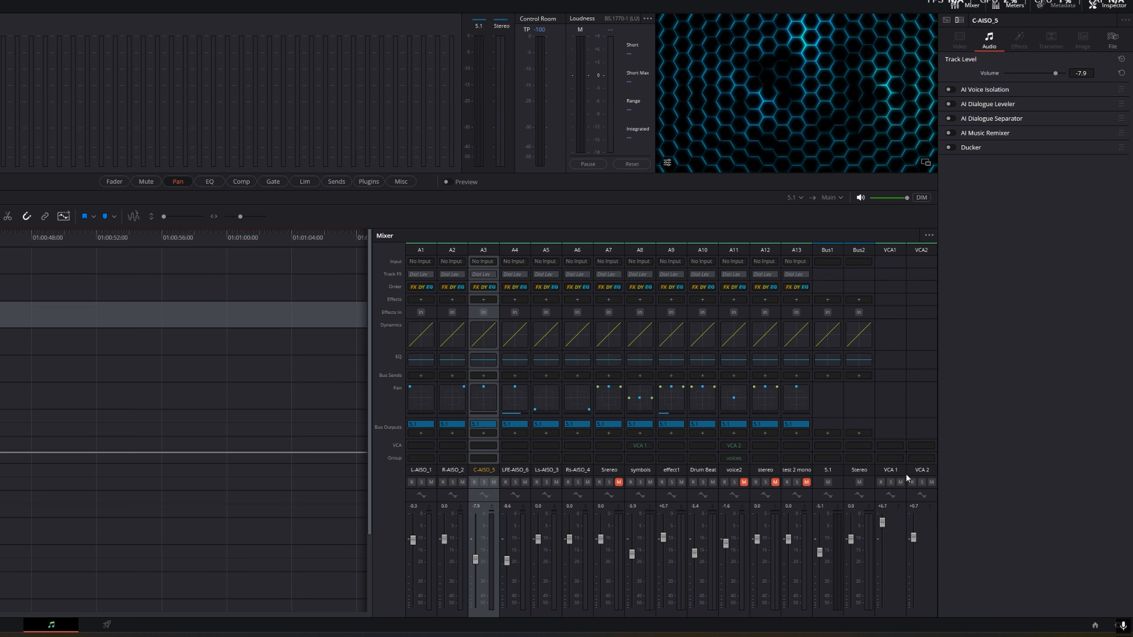
{"action": "left_click", "coordinate": [835, 471]}
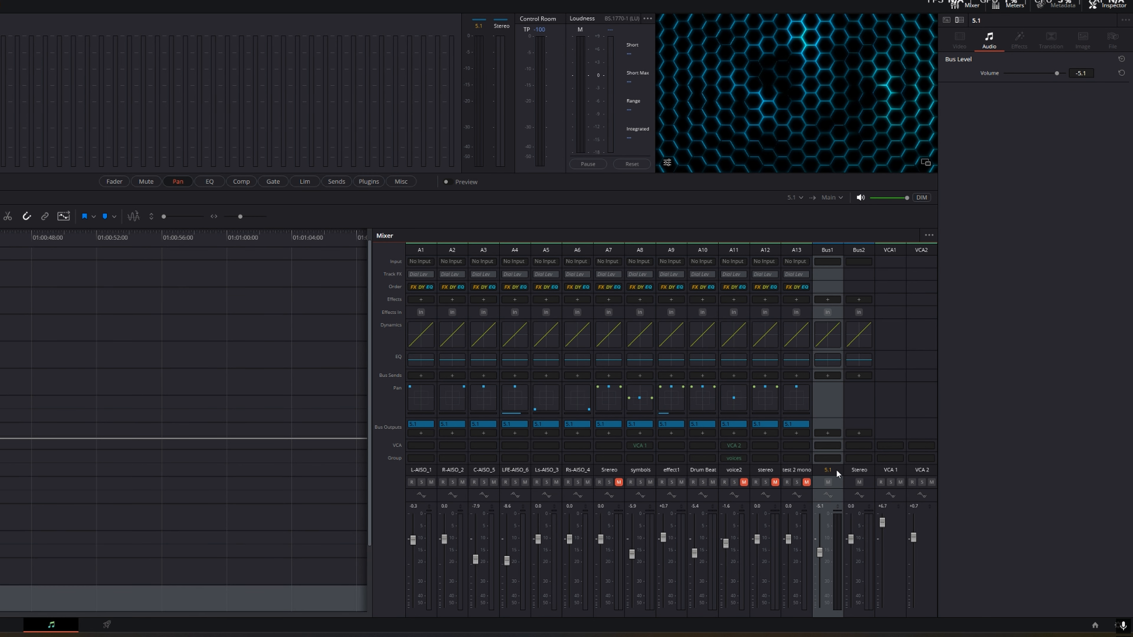
{"action": "left_click", "coordinate": [872, 467]}
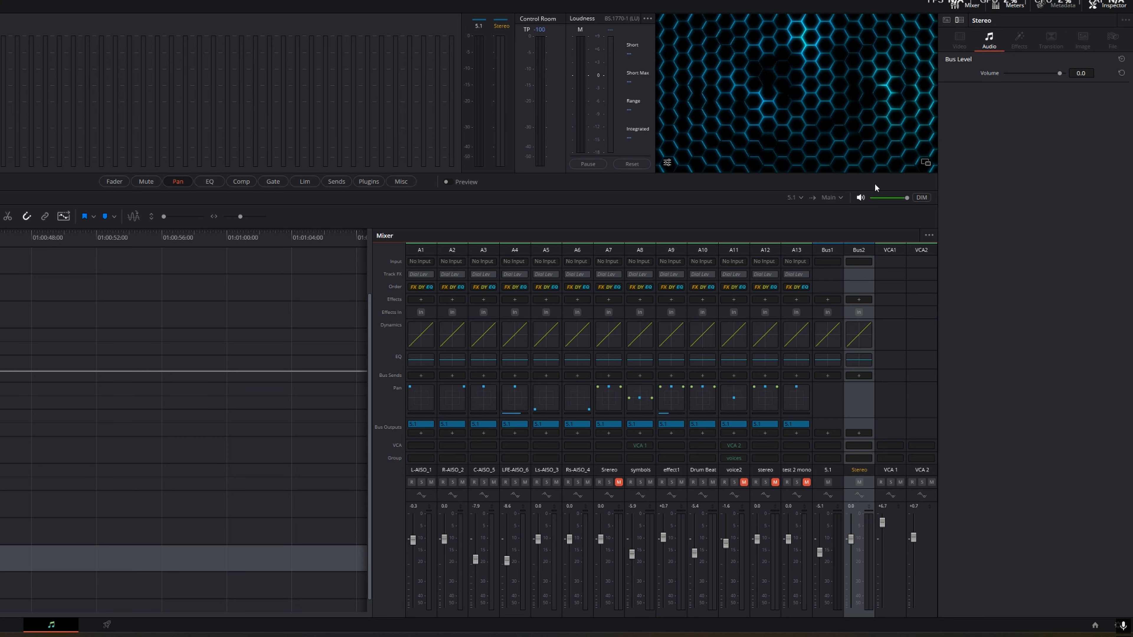
Check the available monitor speaker sets and monitoring sources without changing the current selection.
{"action": "left_click", "coordinate": [840, 197]}
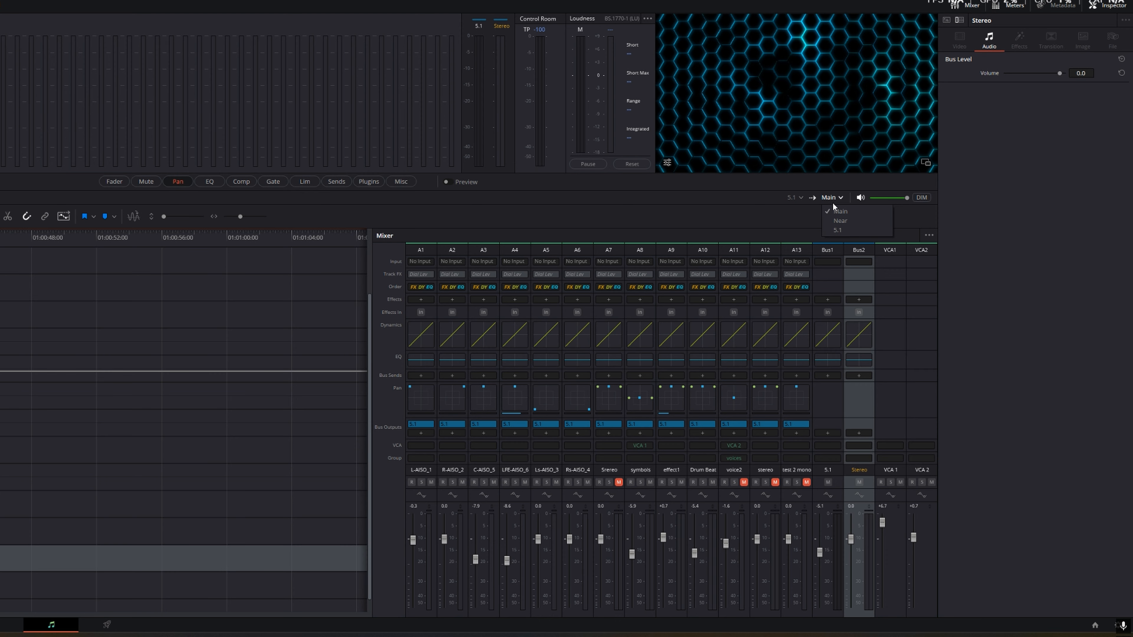
{"action": "left_click", "coordinate": [759, 221]}
{"action": "left_click", "coordinate": [801, 198]}
{"action": "left_click", "coordinate": [722, 212]}
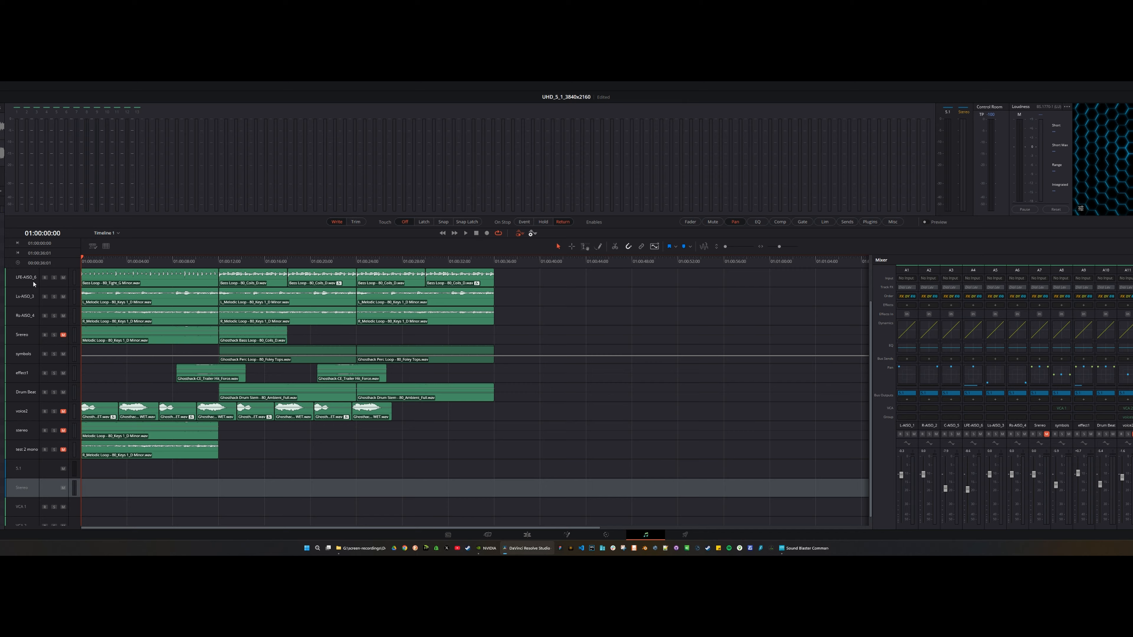
Compare the six tracks from L-AISO_1 through Rs-AISO_4 with the muted stereo track below them by selecting each in turn.
{"action": "left_click", "coordinate": [36, 285]}
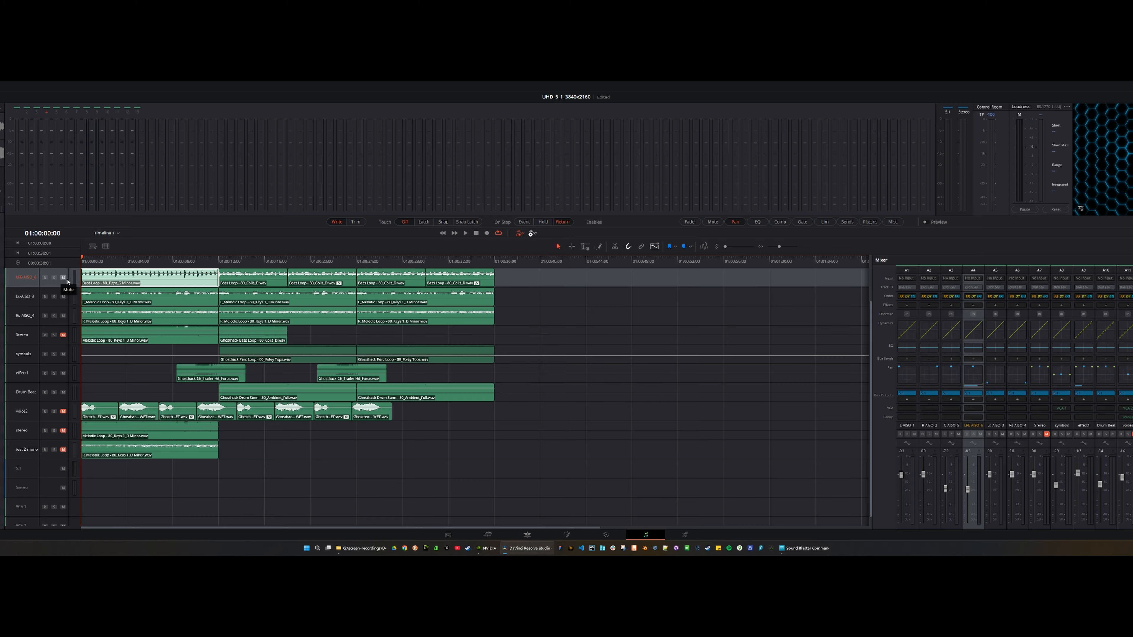
{"action": "scroll", "coordinate": [31, 329], "scroll_direction": "up", "scroll_amount": 3}
{"action": "left_click", "coordinate": [27, 281]}
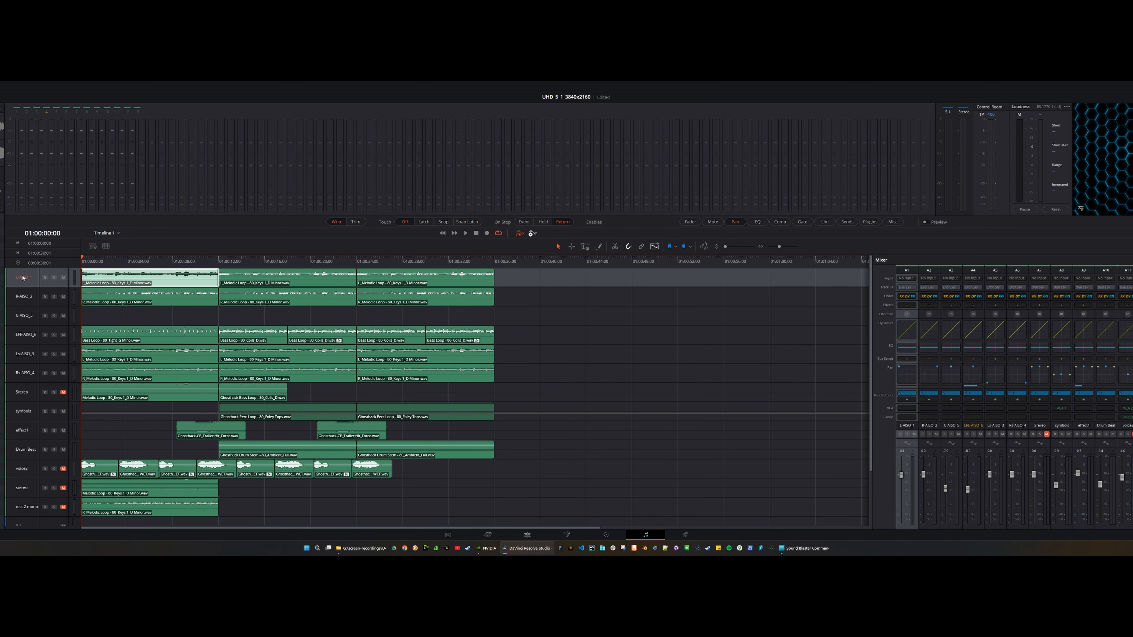
{"action": "left_click", "coordinate": [25, 376], "text": "shift"}
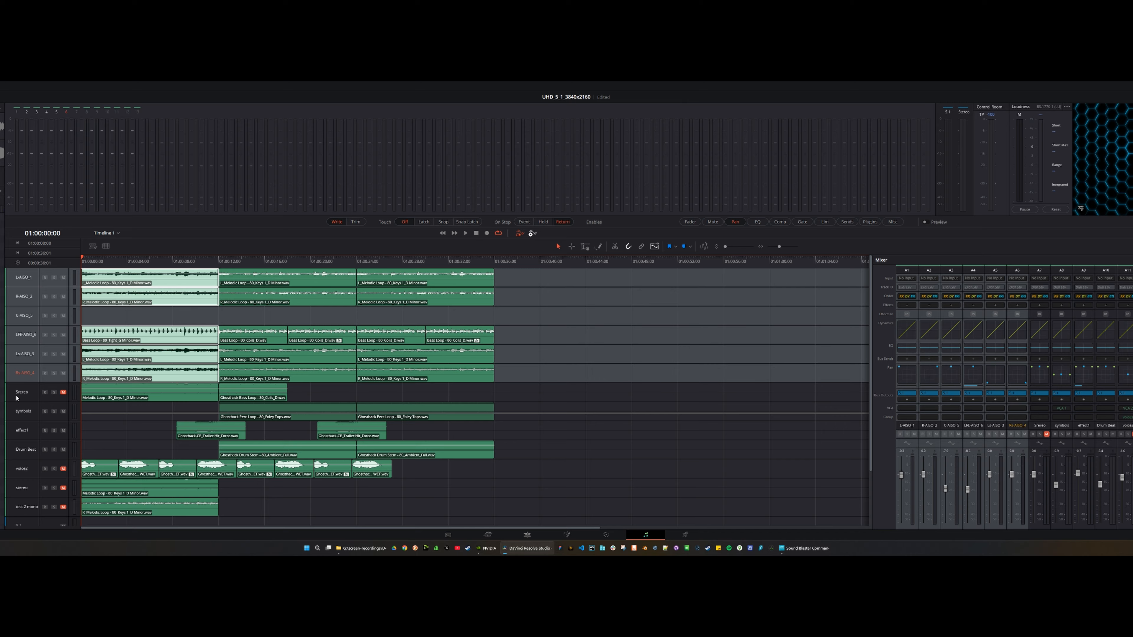
{"action": "left_click", "coordinate": [17, 396]}
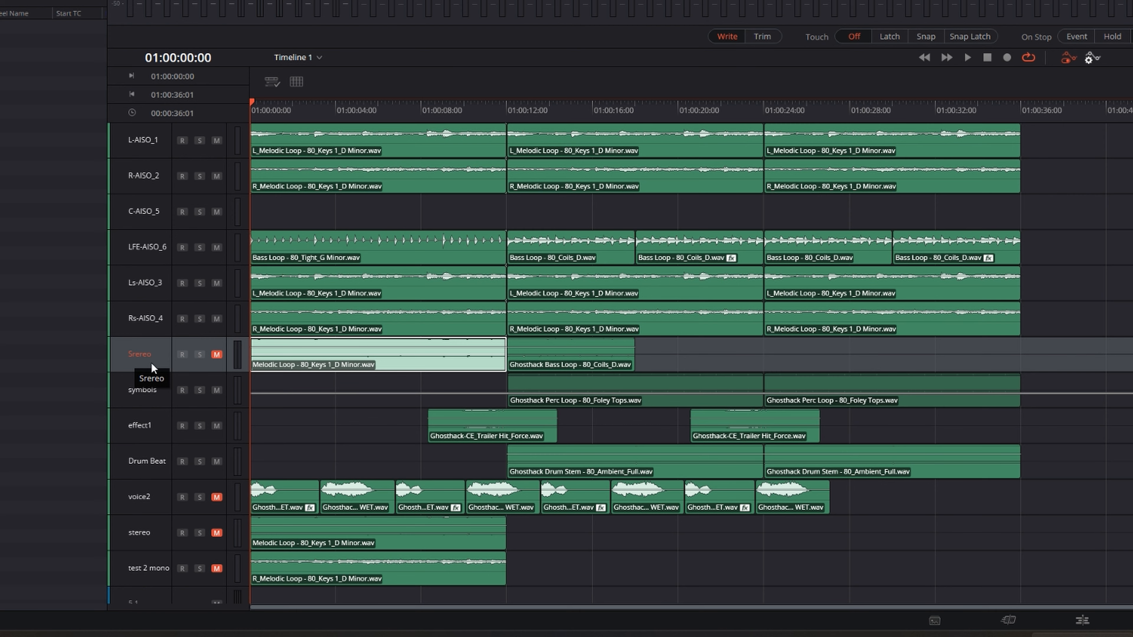
{"action": "left_click", "coordinate": [154, 137]}
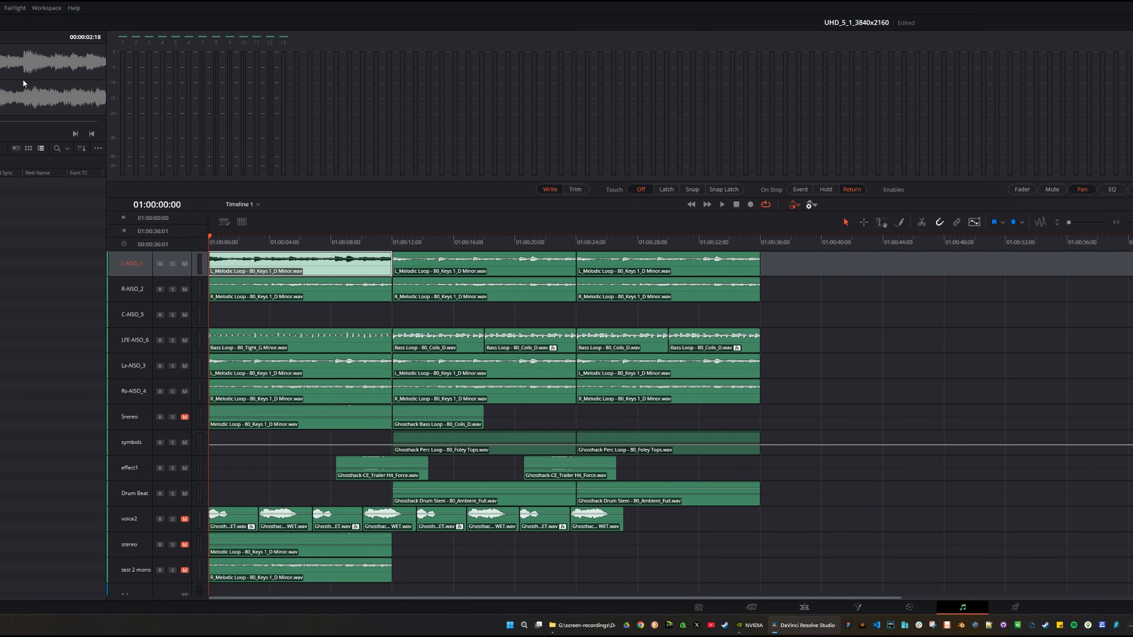
Set the color of the 5.1 bus to Olive in the Bus Format settings.
{"action": "left_click", "coordinate": [14, 8]}
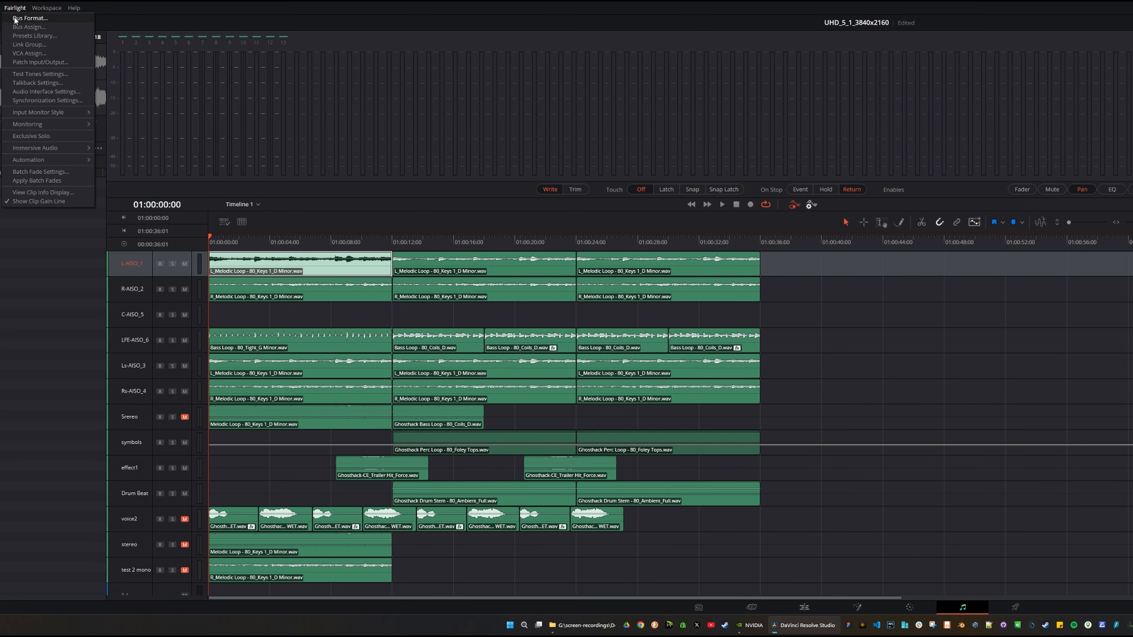
{"action": "left_click", "coordinate": [15, 19]}
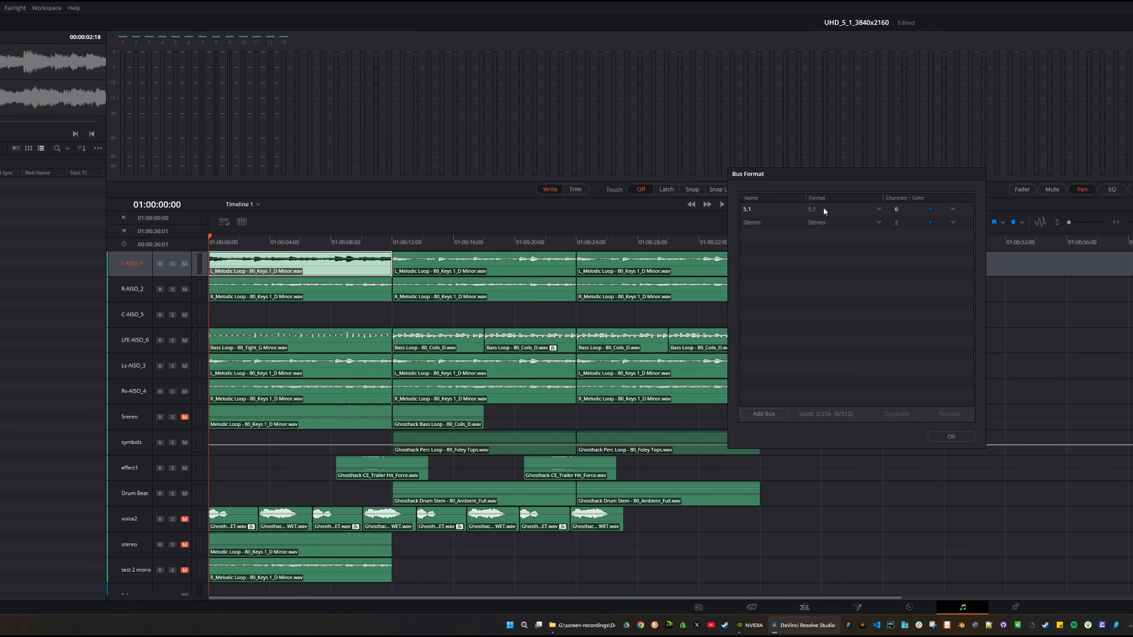
{"action": "left_click", "coordinate": [760, 221]}
{"action": "left_click", "coordinate": [929, 207]}
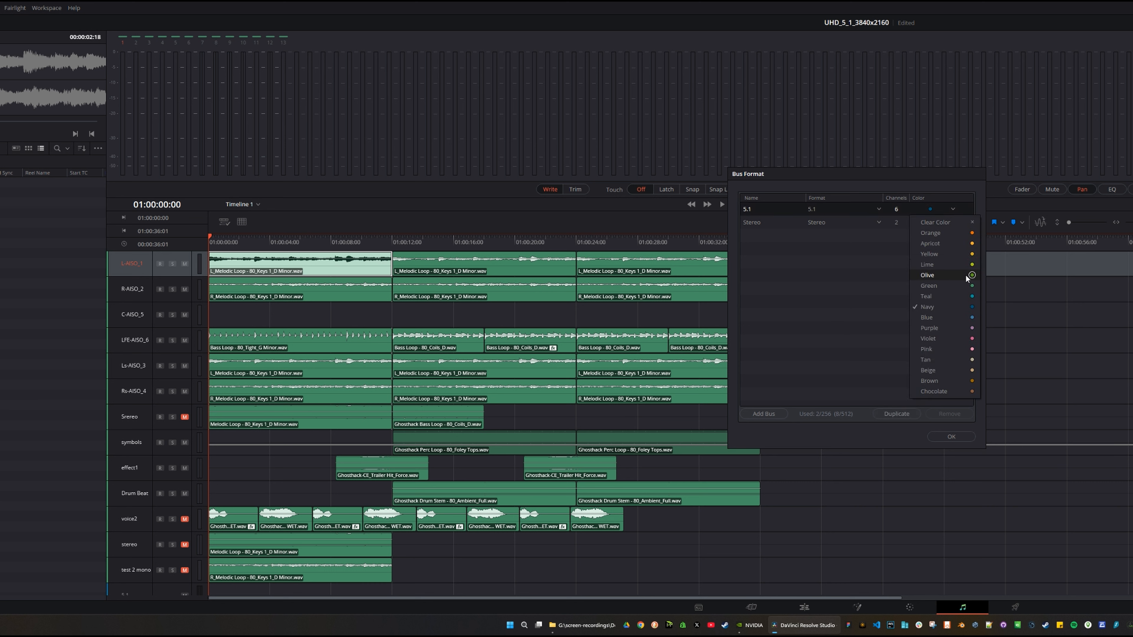
{"action": "left_click", "coordinate": [937, 275]}
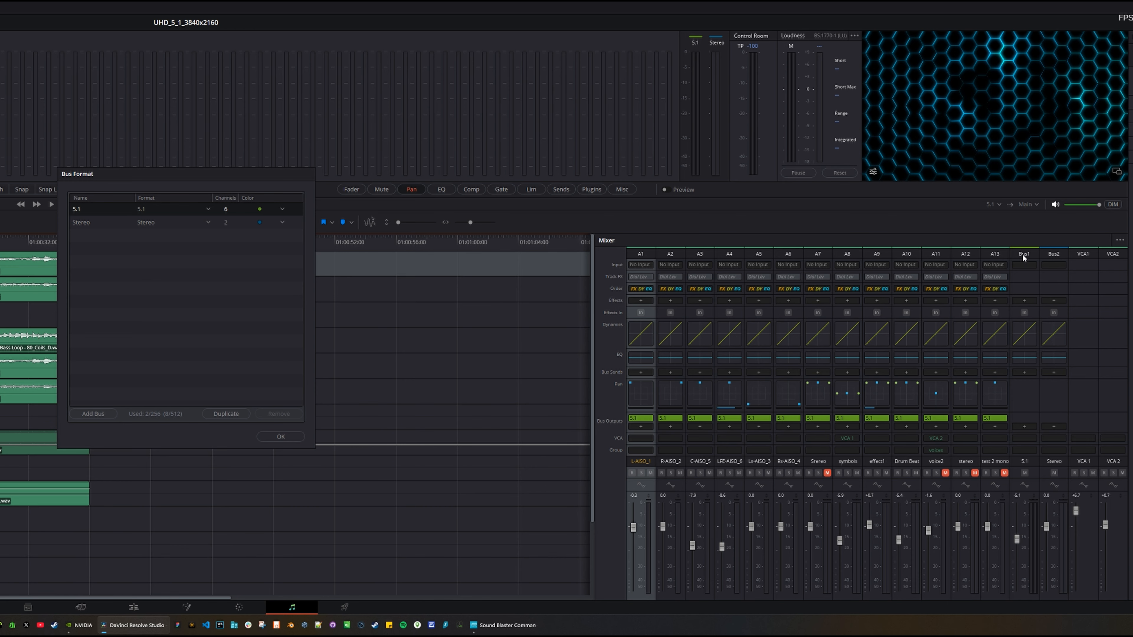
Add a third bus, explore its name field and 5.x format options, and remove the bus again.
{"action": "left_click", "coordinate": [146, 273]}
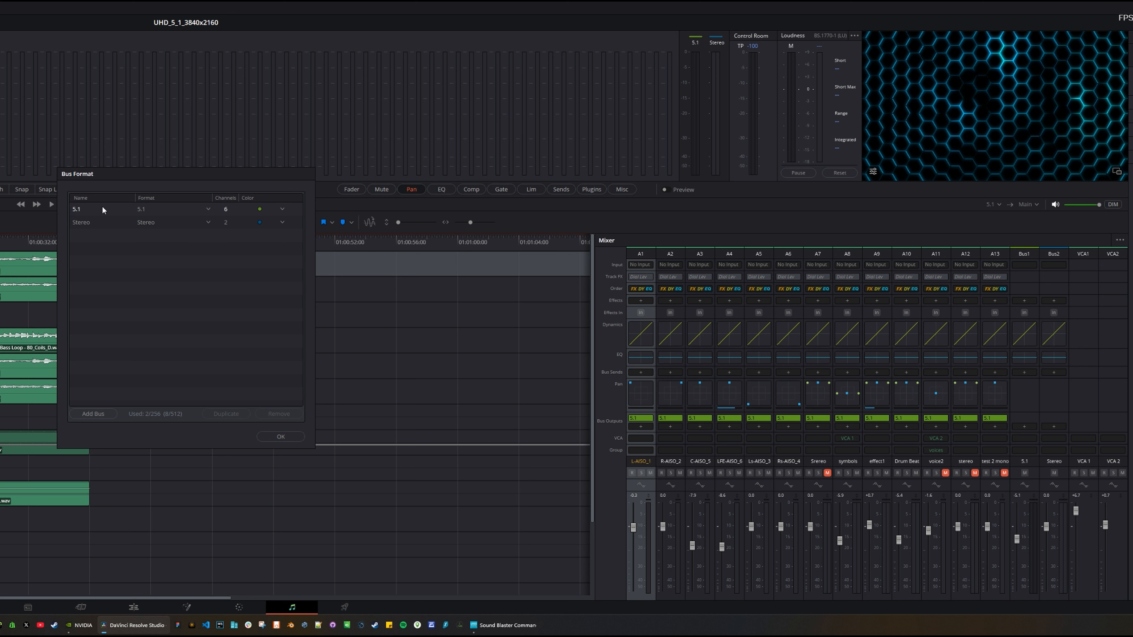
{"action": "left_click", "coordinate": [99, 414]}
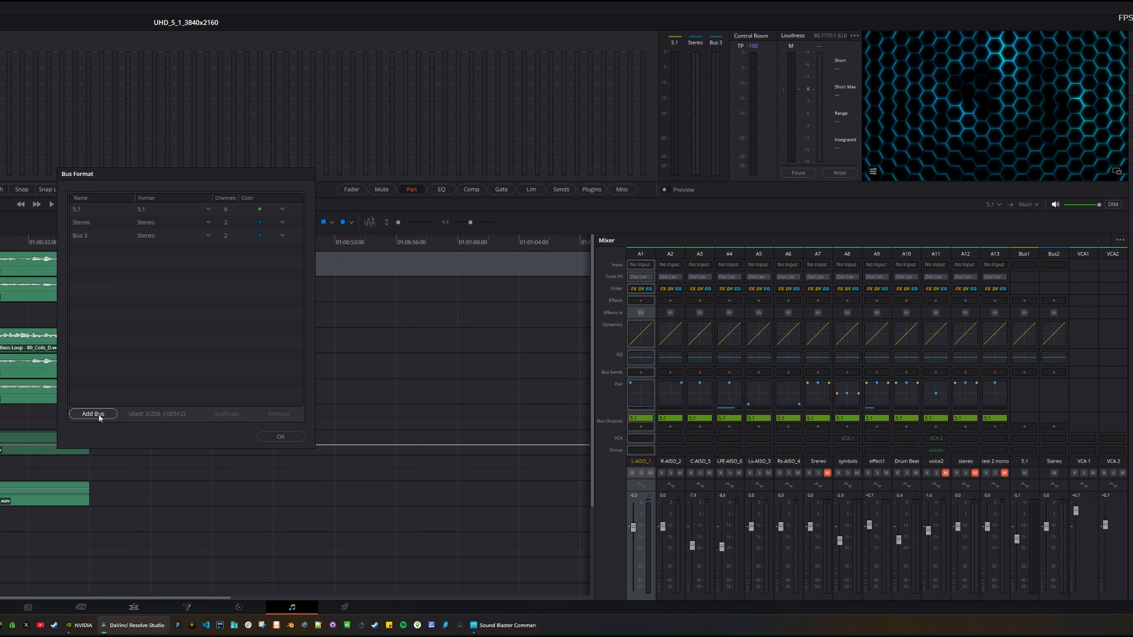
{"action": "left_click", "coordinate": [99, 238]}
{"action": "left_click", "coordinate": [76, 236]}
{"action": "double_click", "coordinate": [97, 236]}
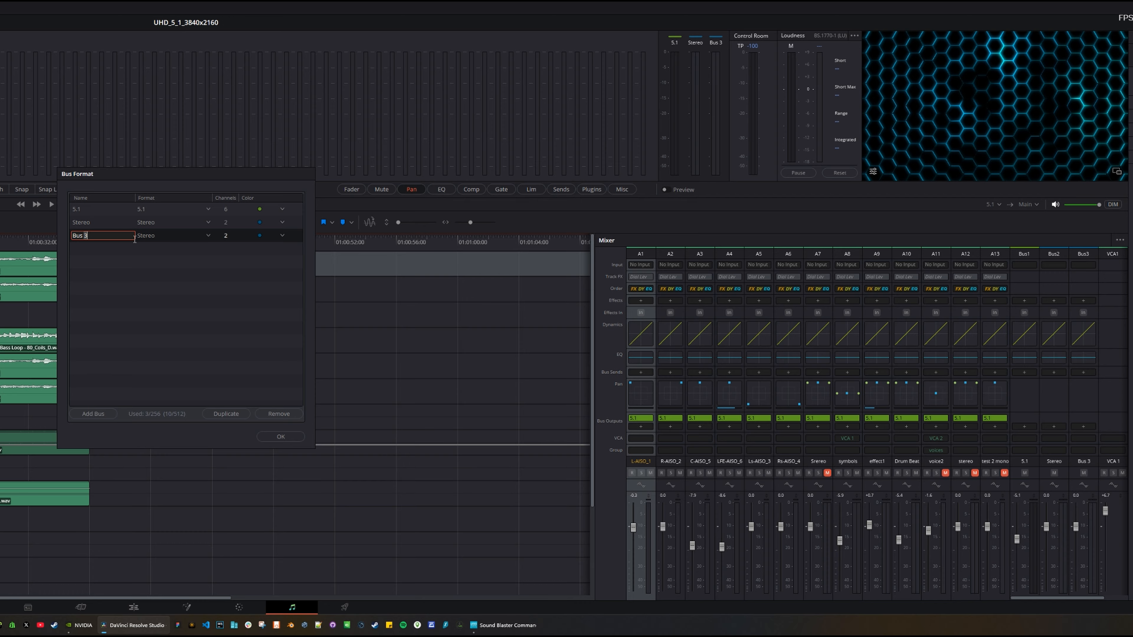
{"action": "left_click", "coordinate": [164, 235]}
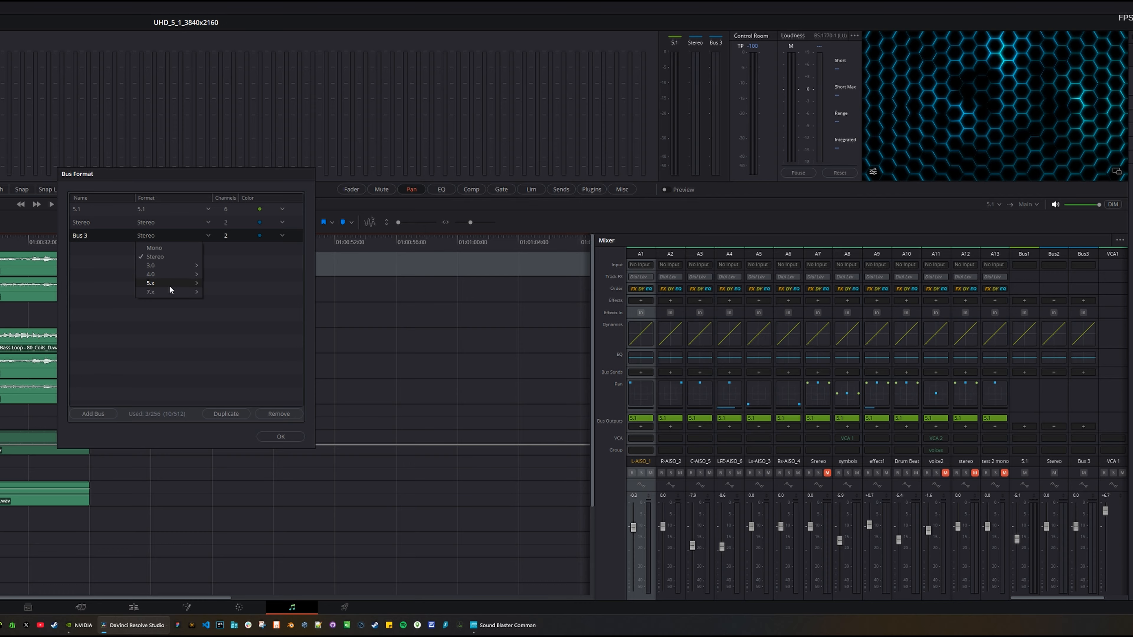
{"action": "mouse_move", "coordinate": [168, 284]}
{"action": "left_click", "coordinate": [267, 266]}
{"action": "left_click", "coordinate": [279, 414]}
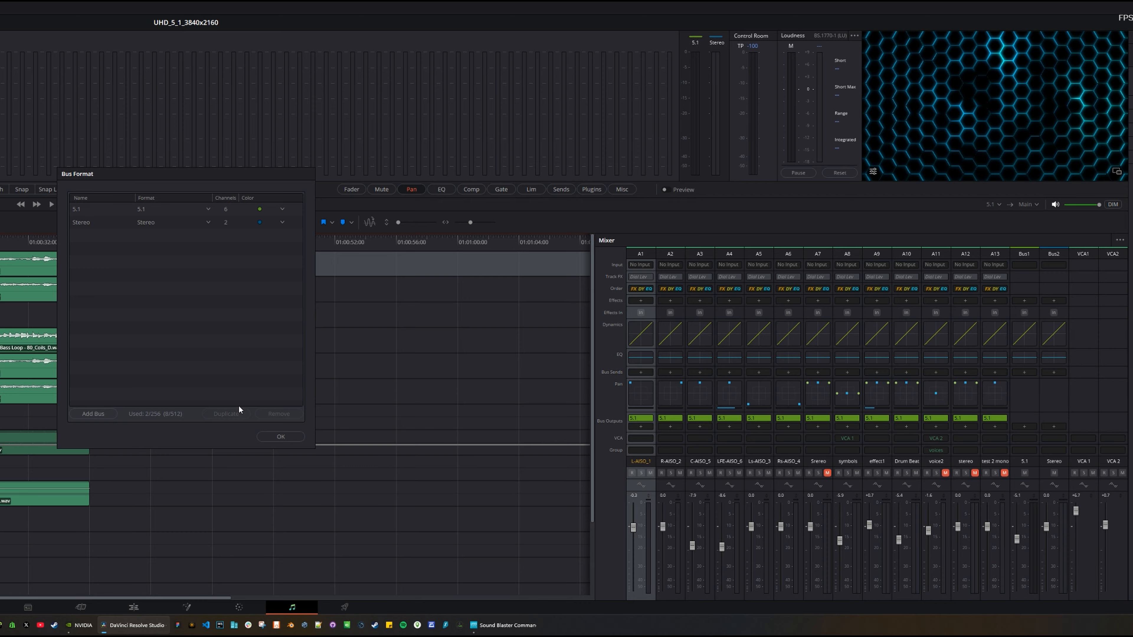
Accept the bus formats to close the Bus Format settings, and turn timeline automation off.
{"action": "left_click", "coordinate": [280, 437]}
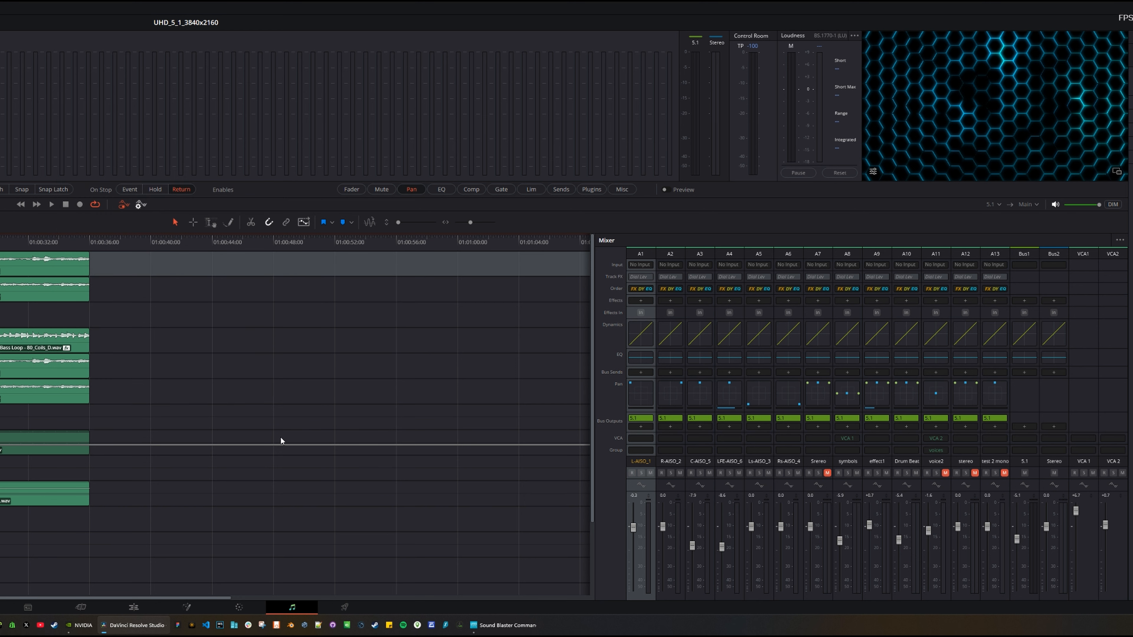
{"action": "left_click", "coordinate": [122, 206]}
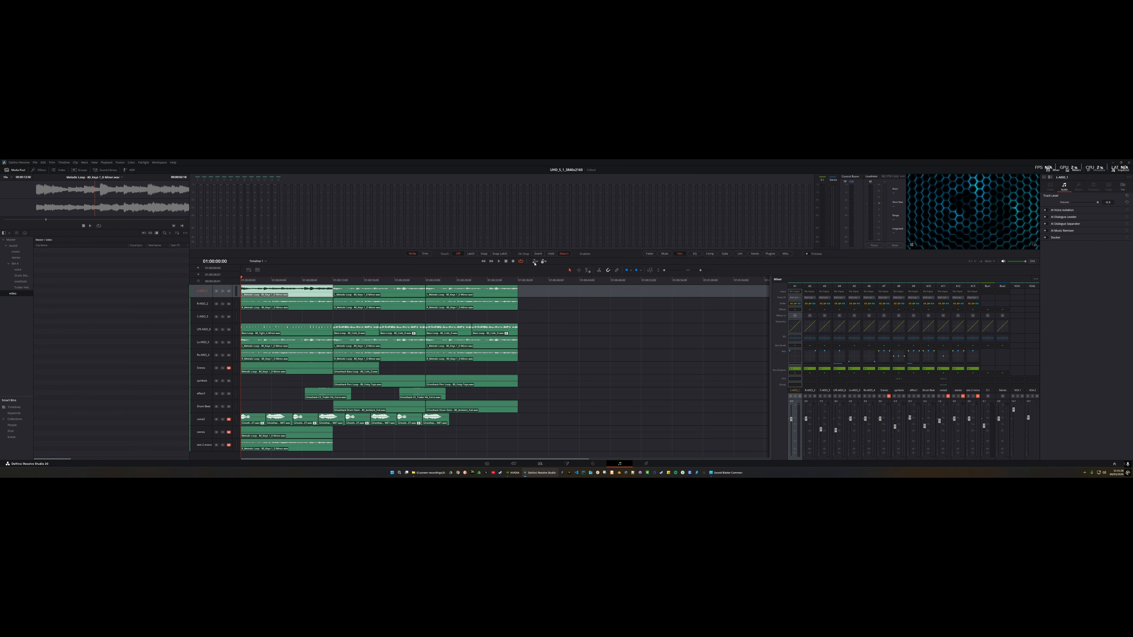
{"action": "left_click", "coordinate": [534, 263]}
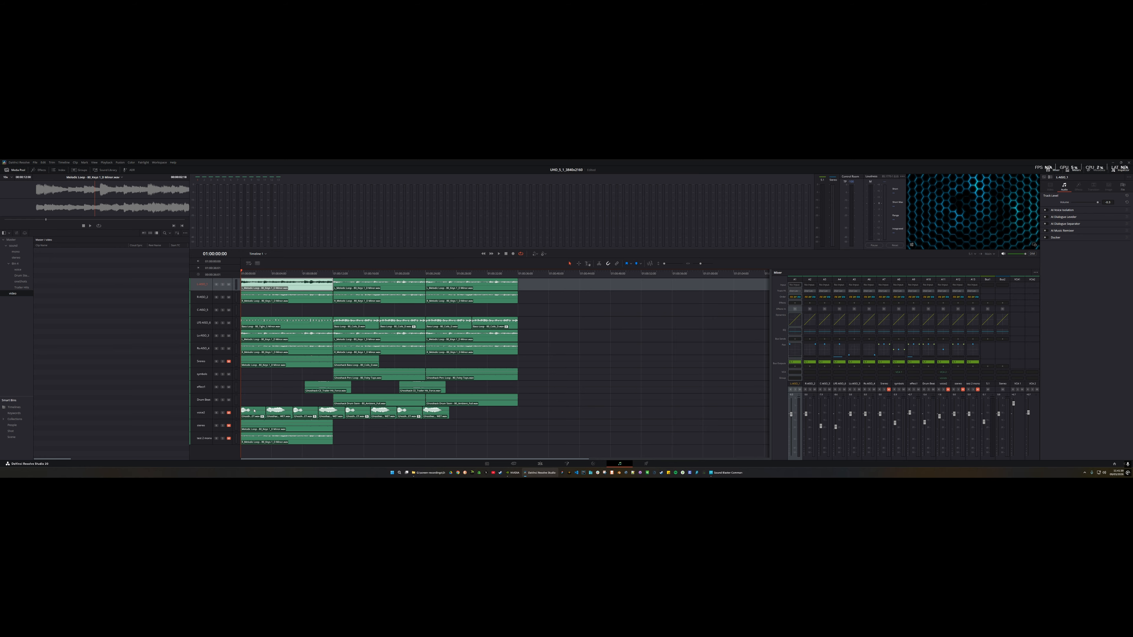
Open the Audio Pan window for the test 2 mono track, play the mix, and return the playhead to the timeline start.
{"action": "left_click", "coordinate": [202, 411]}
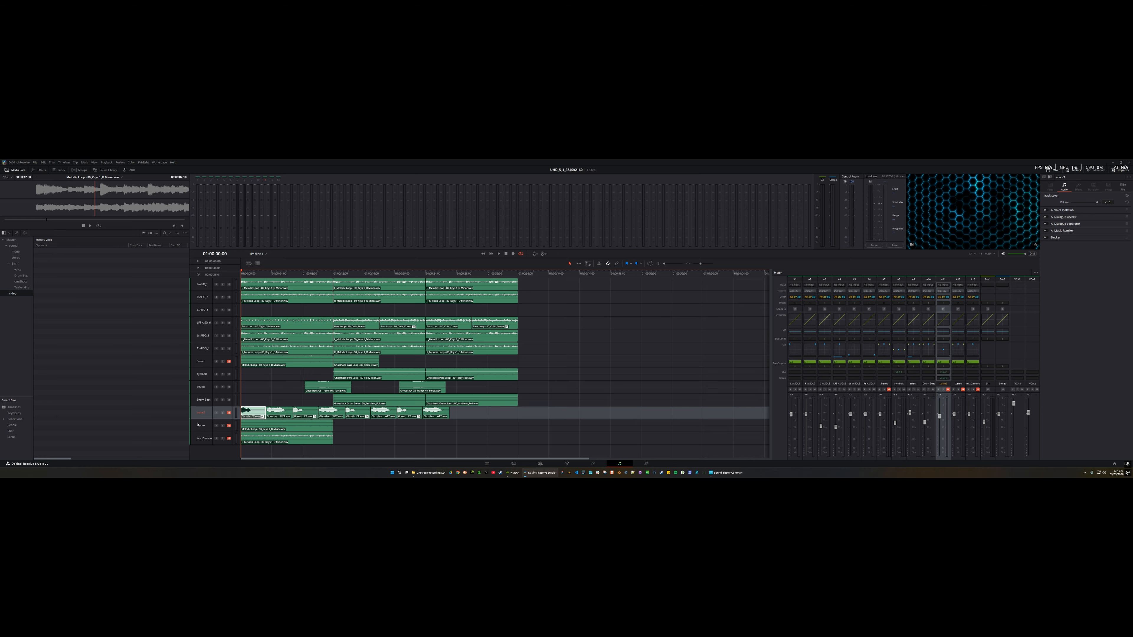
{"action": "left_click", "coordinate": [251, 439]}
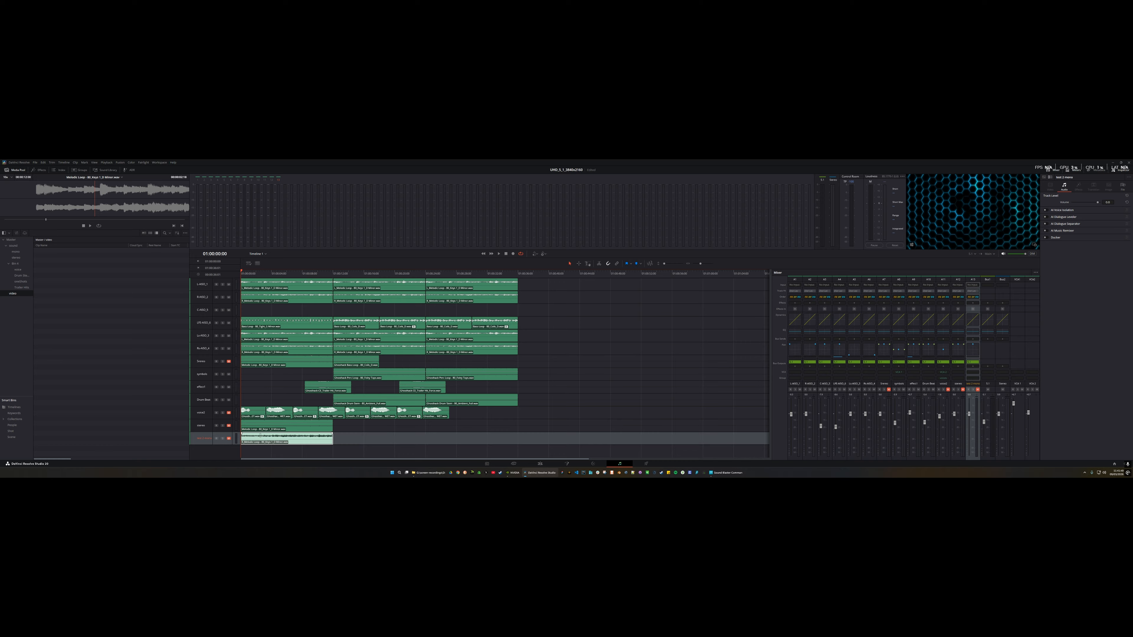
{"action": "double_click", "coordinate": [973, 350]}
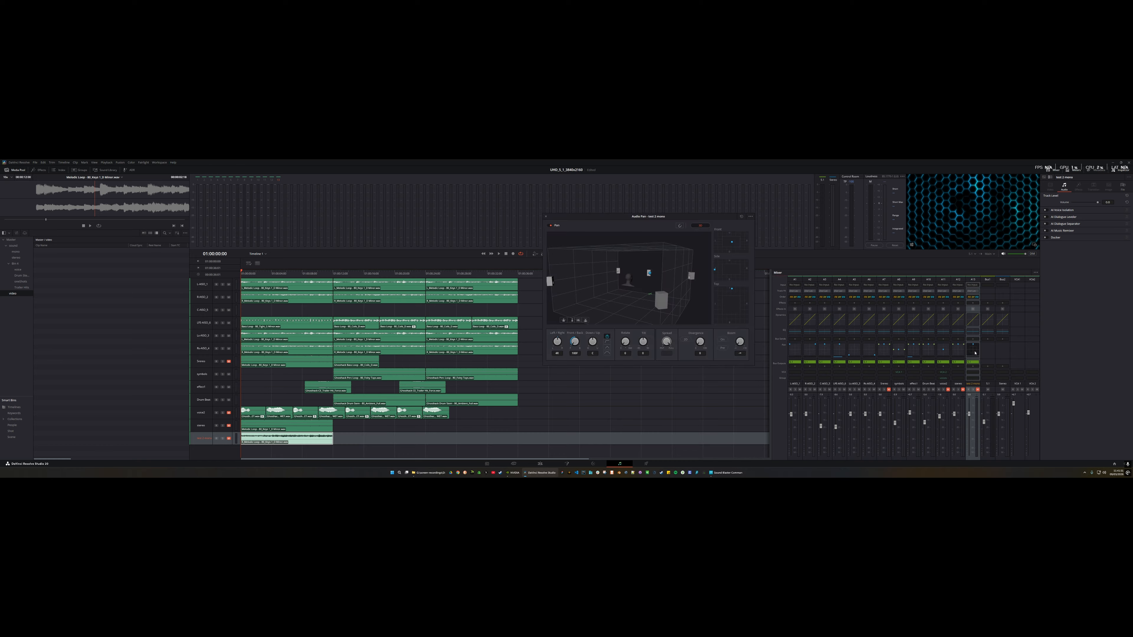
{"action": "key", "text": "space"}
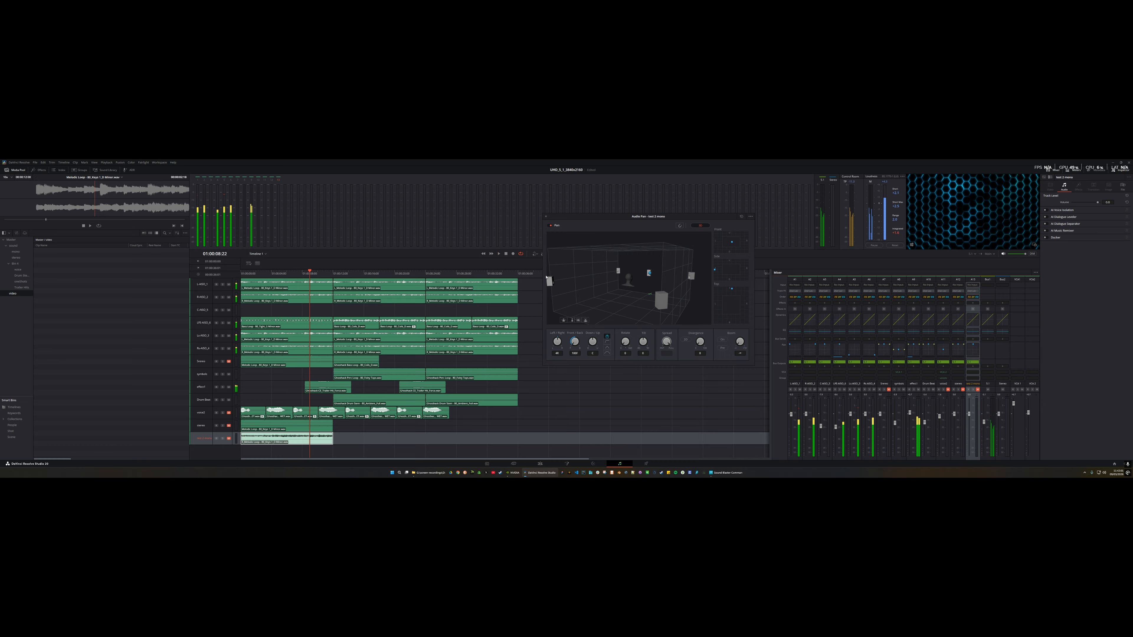
{"action": "left_click_drag", "start_coordinate": [250, 274], "coordinate": [240, 273]}
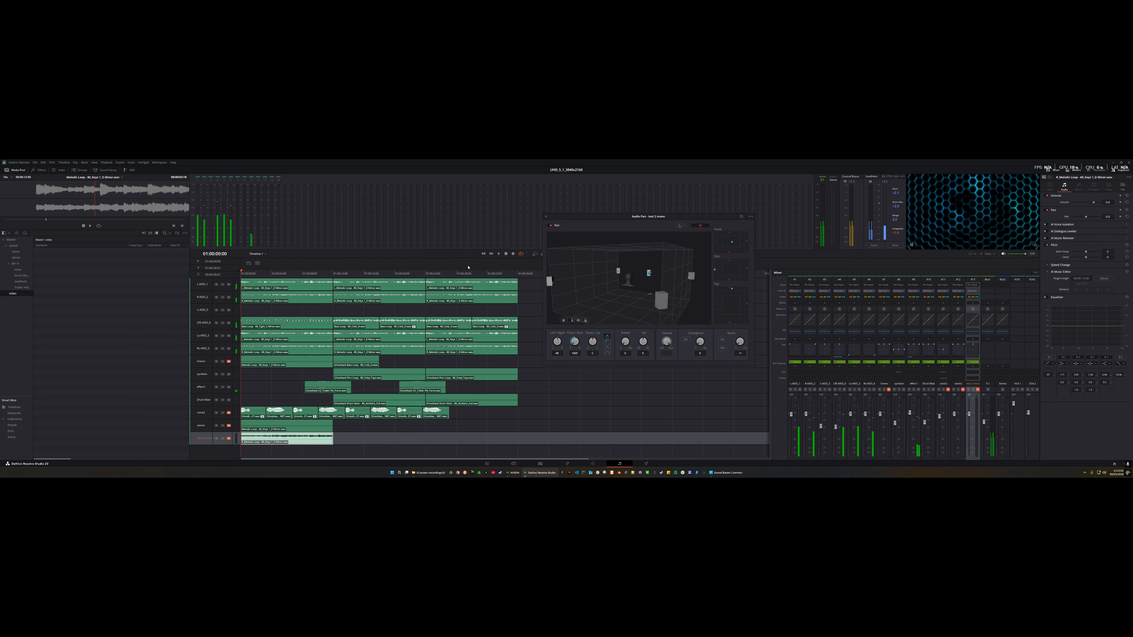
{"action": "left_click_drag", "start_coordinate": [716, 215], "coordinate": [854, 204]}
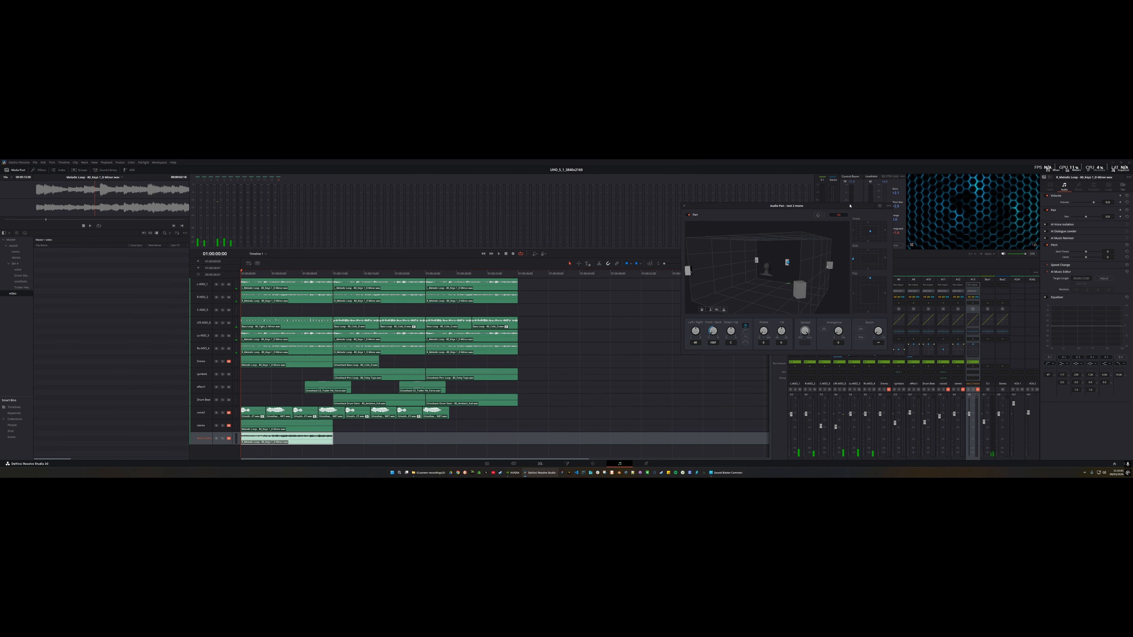
Turn automation back on with its options displayed, and close the Audio Pan window.
{"action": "left_click", "coordinate": [535, 254]}
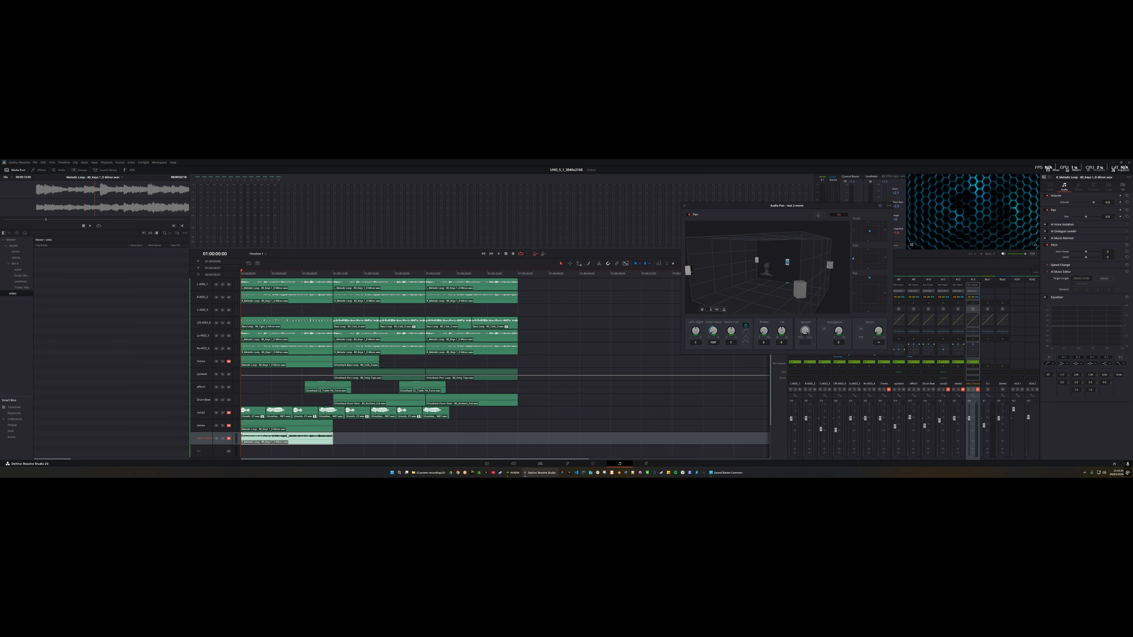
{"action": "left_click", "coordinate": [543, 254]}
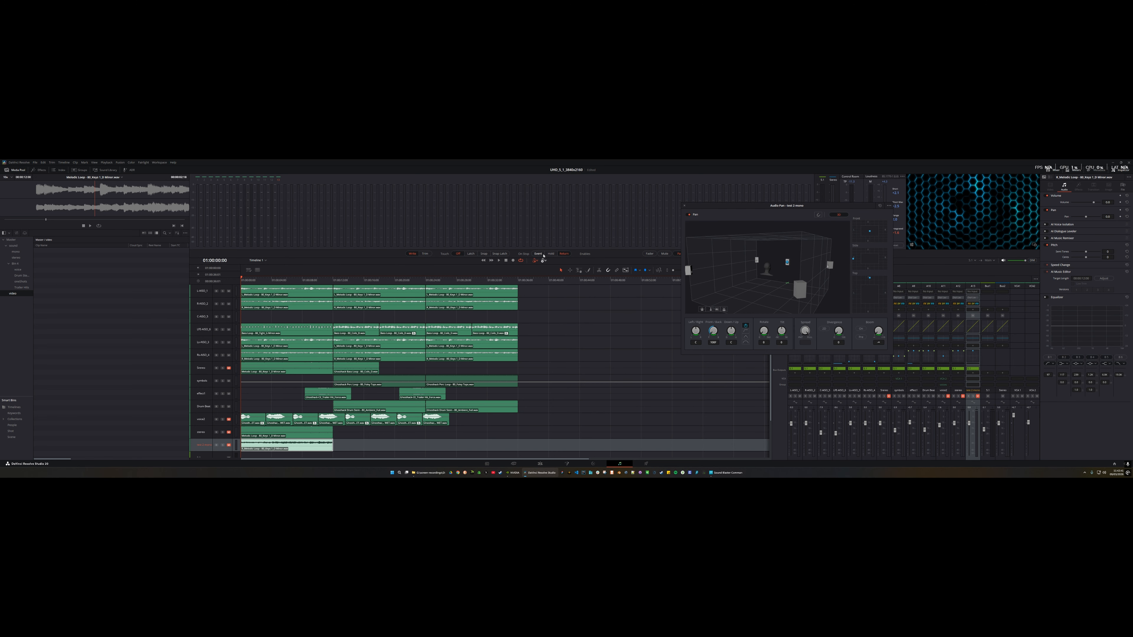
{"action": "left_click_drag", "start_coordinate": [734, 209], "coordinate": [627, 284]}
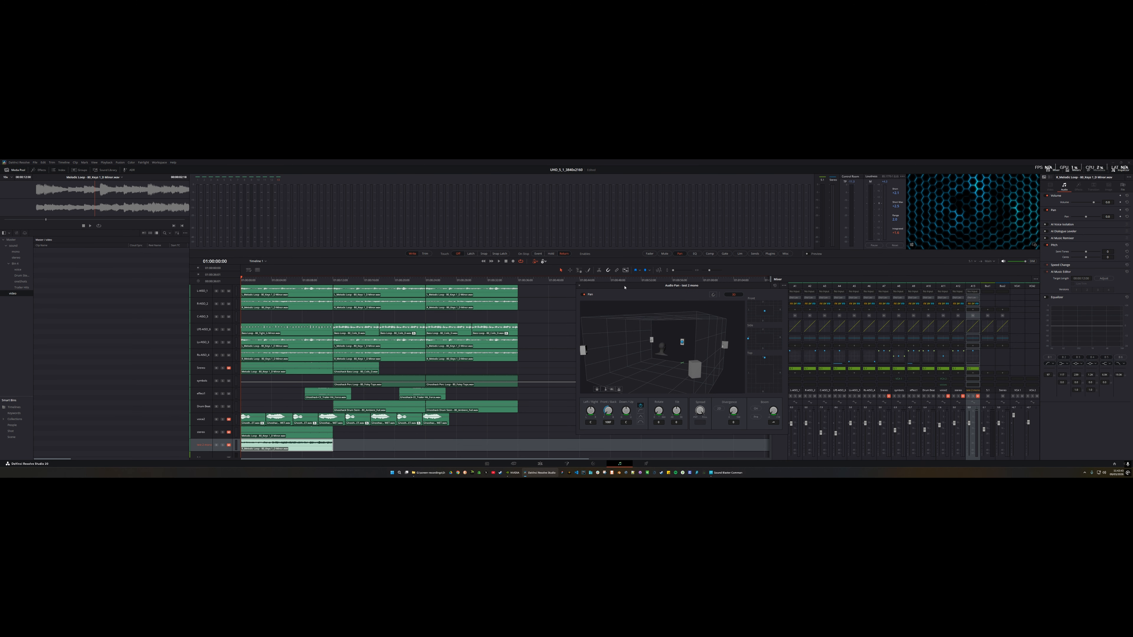
{"action": "left_click", "coordinate": [578, 279]}
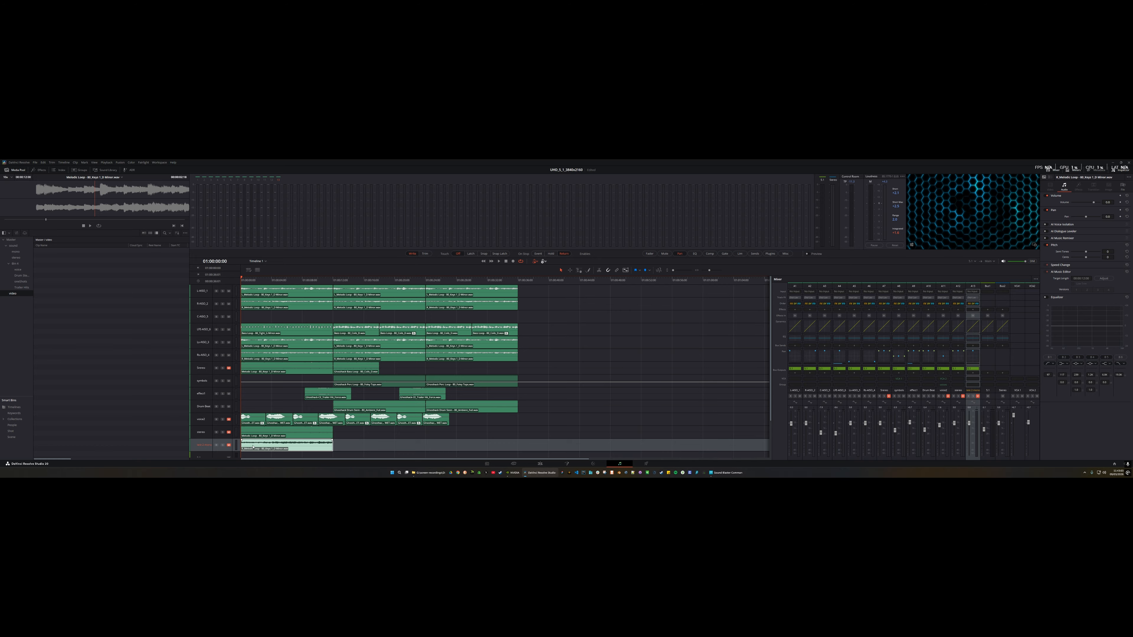
Reopen the Audio Pan window for the test 2 mono track and play its first clip to examine the panning.
{"action": "left_click", "coordinate": [197, 443]}
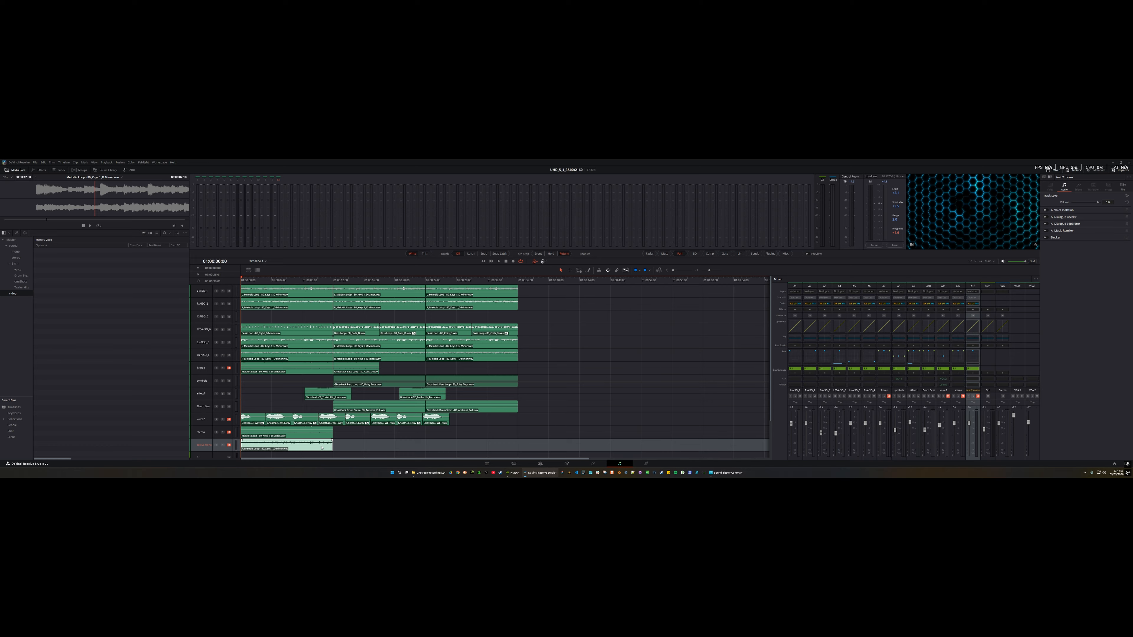
{"action": "left_click", "coordinate": [200, 443]}
{"action": "left_click", "coordinate": [199, 443]}
{"action": "left_click", "coordinate": [198, 445]}
{"action": "left_click", "coordinate": [199, 445]}
{"action": "scroll", "coordinate": [200, 442], "scroll_direction": "down", "scroll_amount": 3}
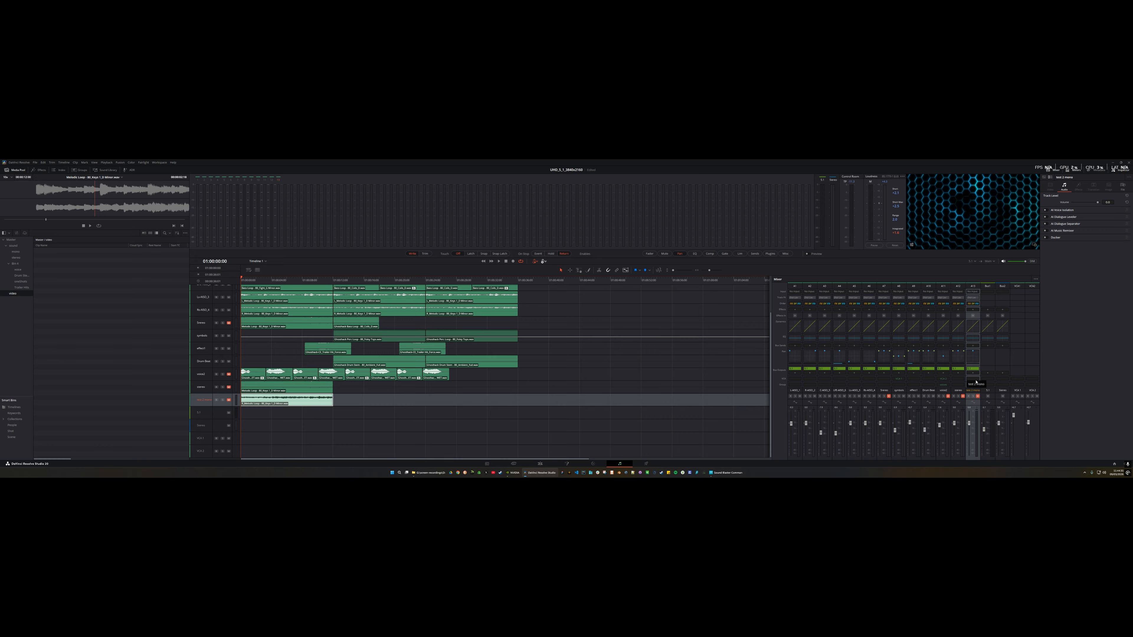
{"action": "double_click", "coordinate": [973, 356]}
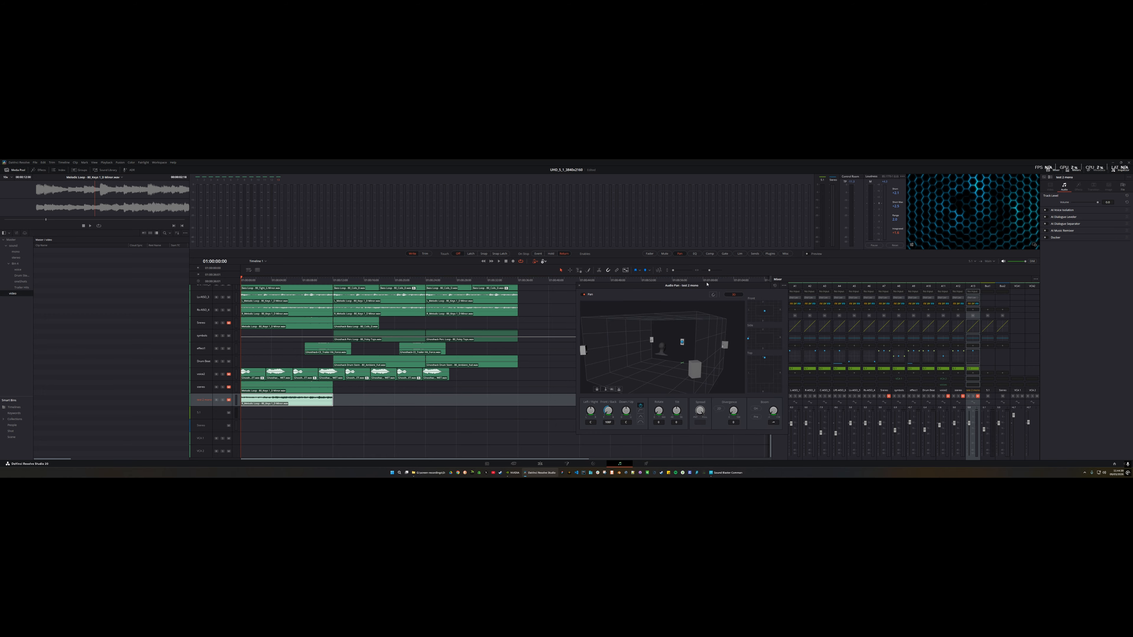
{"action": "left_click_drag", "start_coordinate": [703, 286], "coordinate": [676, 280]}
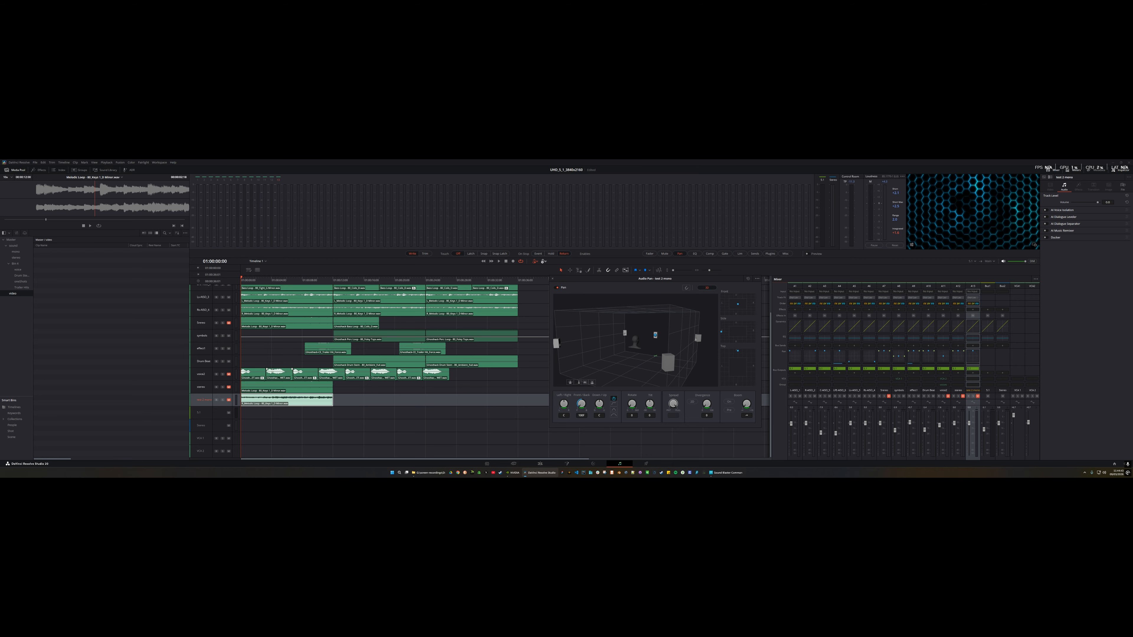
{"action": "key", "text": "space"}
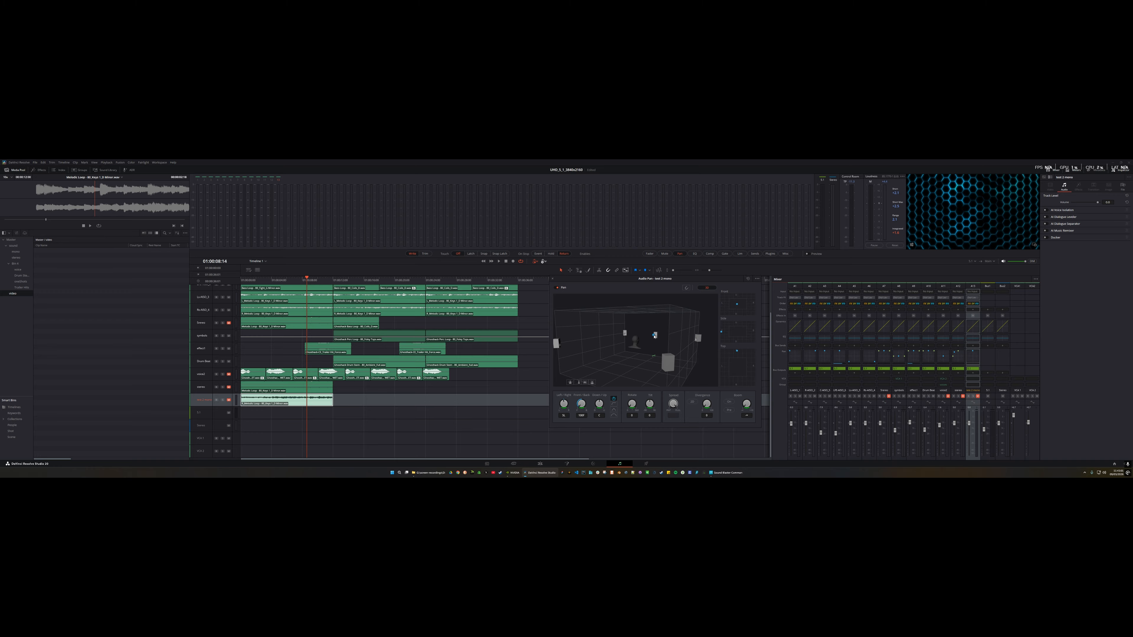
Duplicate the test 2 mono clip so the copy starts at 01:00:12:00, and enable the copy.
{"action": "left_click", "coordinate": [334, 280]}
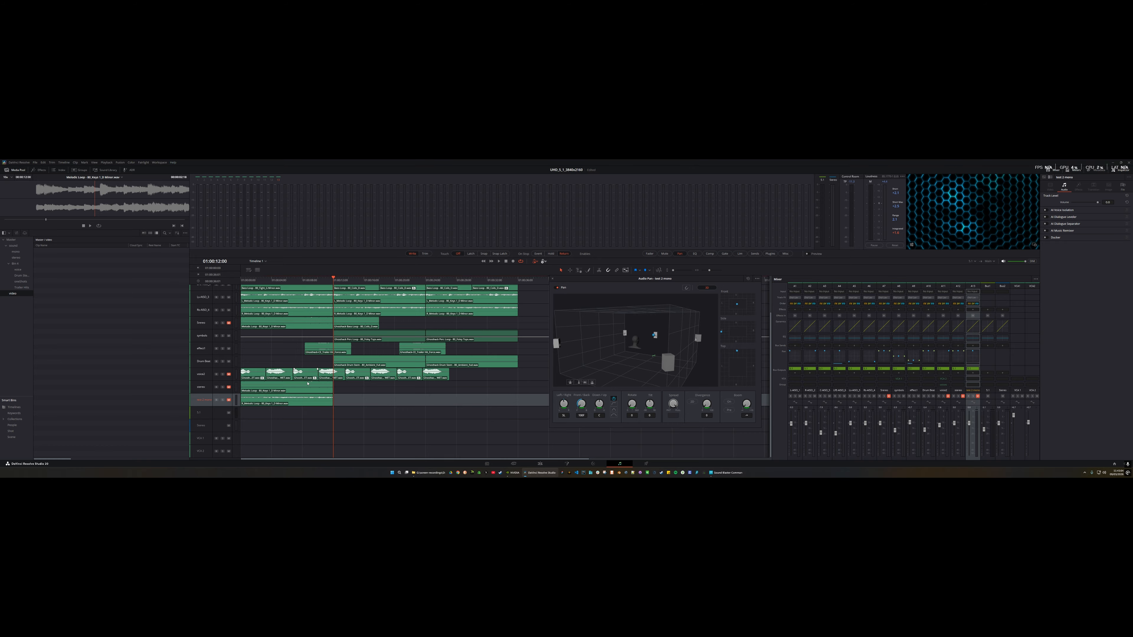
{"action": "left_click", "coordinate": [307, 402]}
{"action": "key", "text": "d"}
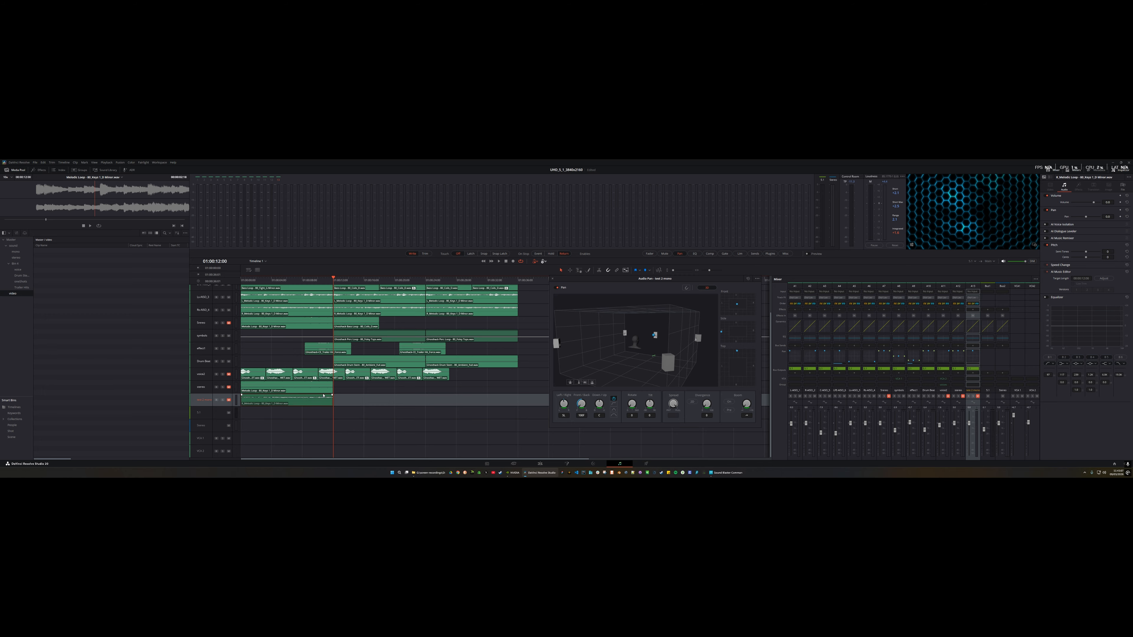
{"action": "left_click_drag", "start_coordinate": [333, 278], "coordinate": [425, 279]}
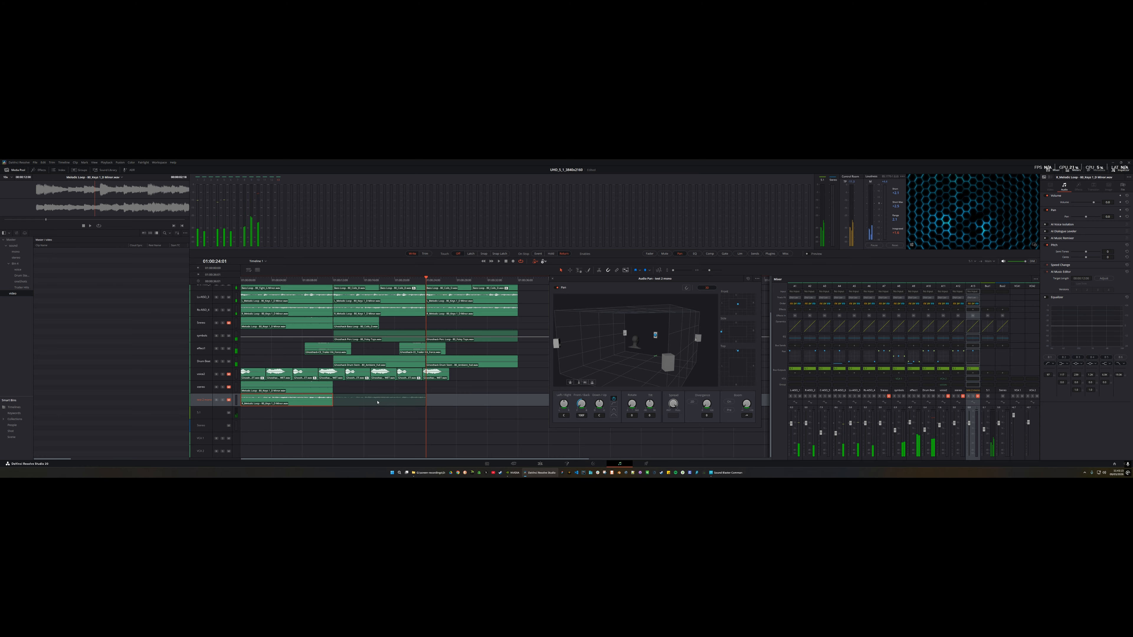
{"action": "key", "text": "d"}
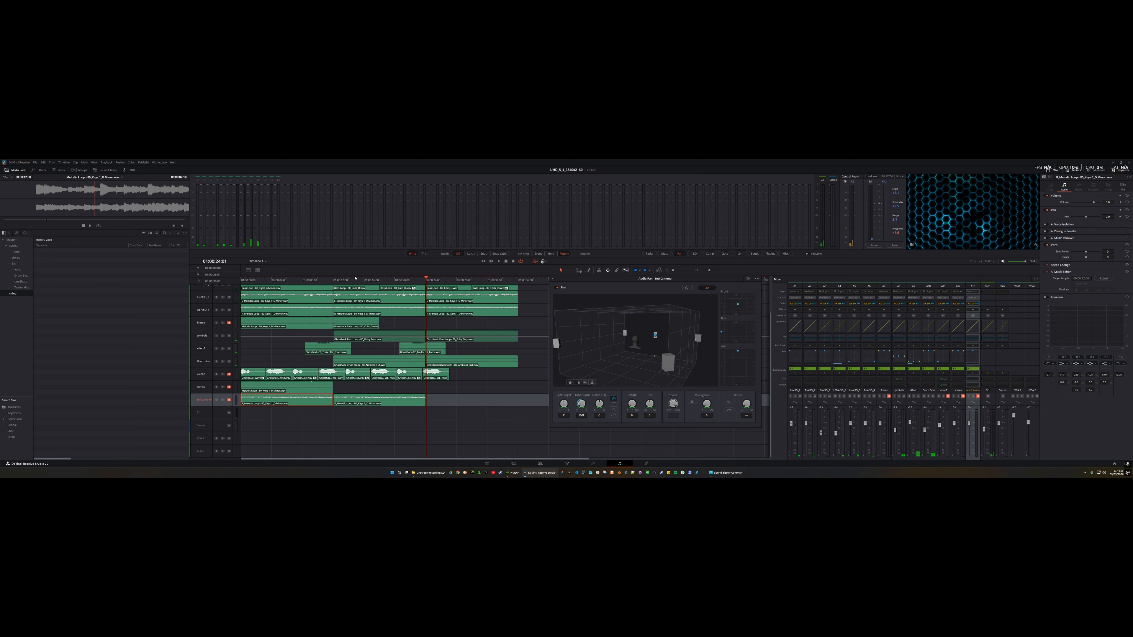
Play the copied clip on the test 2 mono track from 01:00:12:00 and examine its pan movement.
{"action": "left_click", "coordinate": [345, 278]}
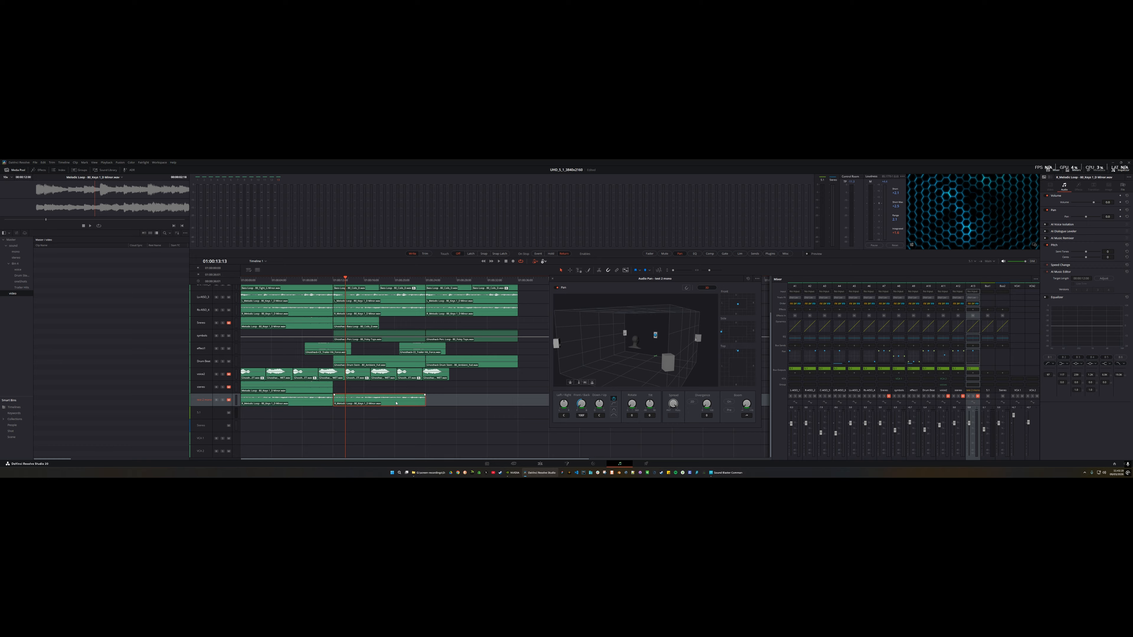
{"action": "left_click_drag", "start_coordinate": [345, 278], "coordinate": [333, 278]}
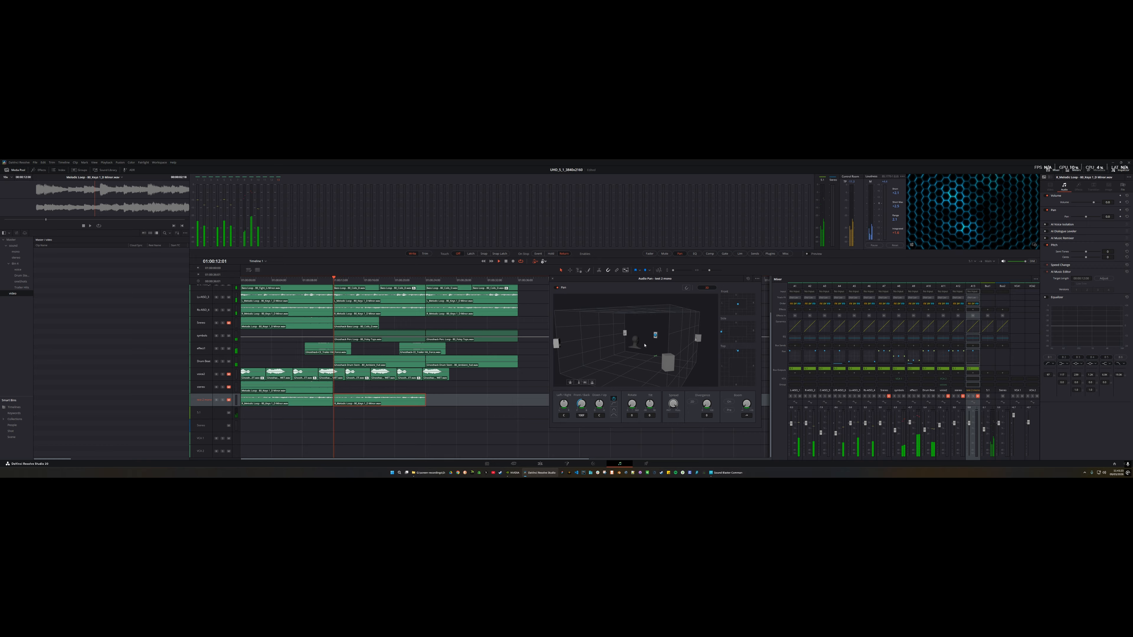
{"action": "left_click_drag", "start_coordinate": [657, 338], "coordinate": [657, 339]}
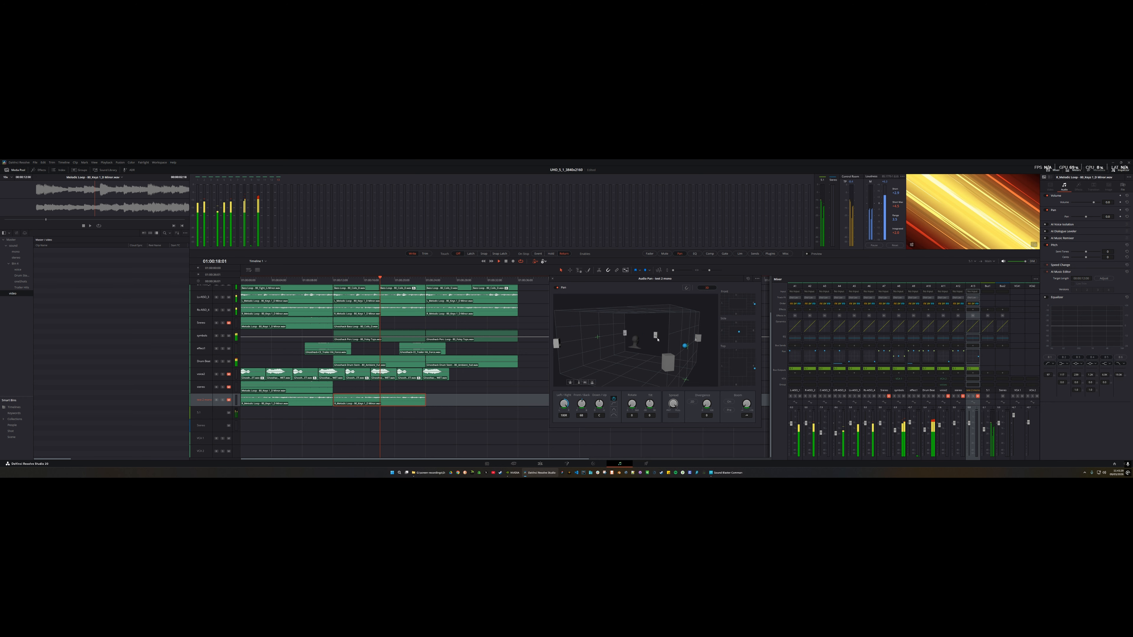
{"action": "key", "text": "space"}
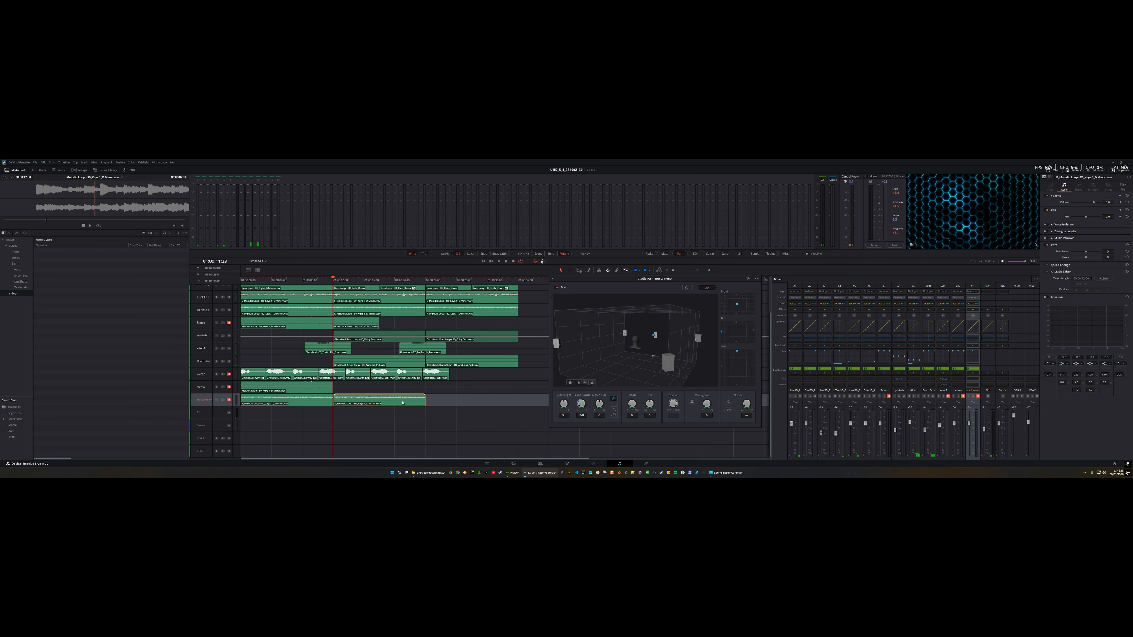
Delete the copied clip and place R_Melodic Loop - 80_Keys 1_D Minor.wav from the media bin at 01:00:12:00 on test 2 mono.
{"action": "key", "text": "Delete"}
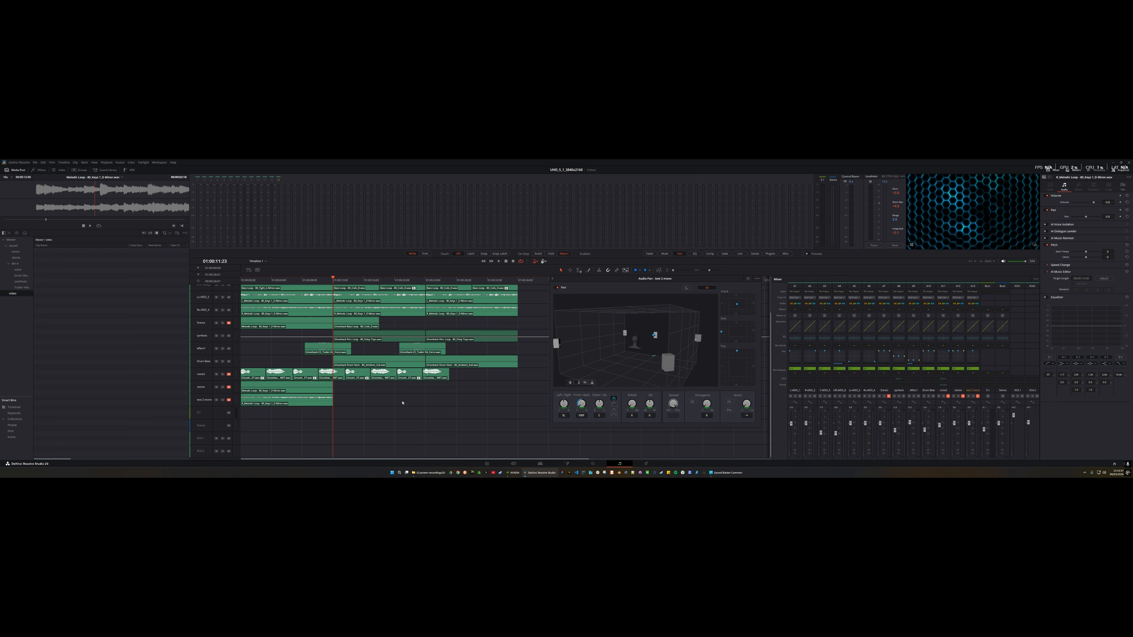
{"action": "left_click", "coordinate": [17, 251]}
{"action": "left_click", "coordinate": [58, 255]}
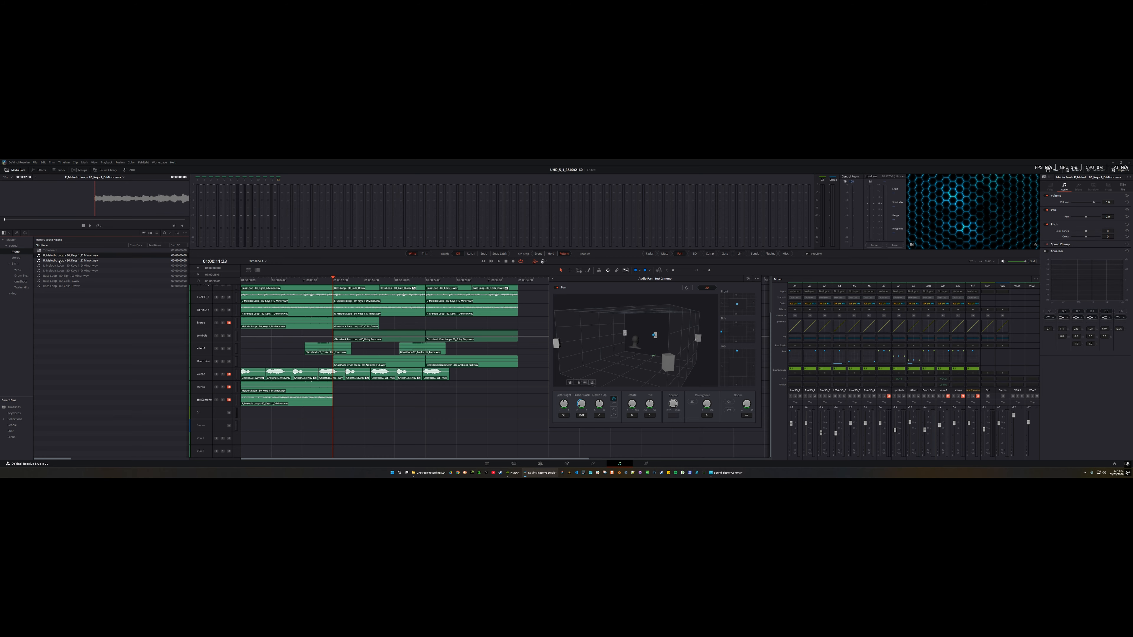
{"action": "left_click_drag", "start_coordinate": [59, 261], "coordinate": [336, 403]}
Play the newly placed clip to check its panning, and return the playhead to 01:00:12:00.
{"action": "key", "text": "space"}
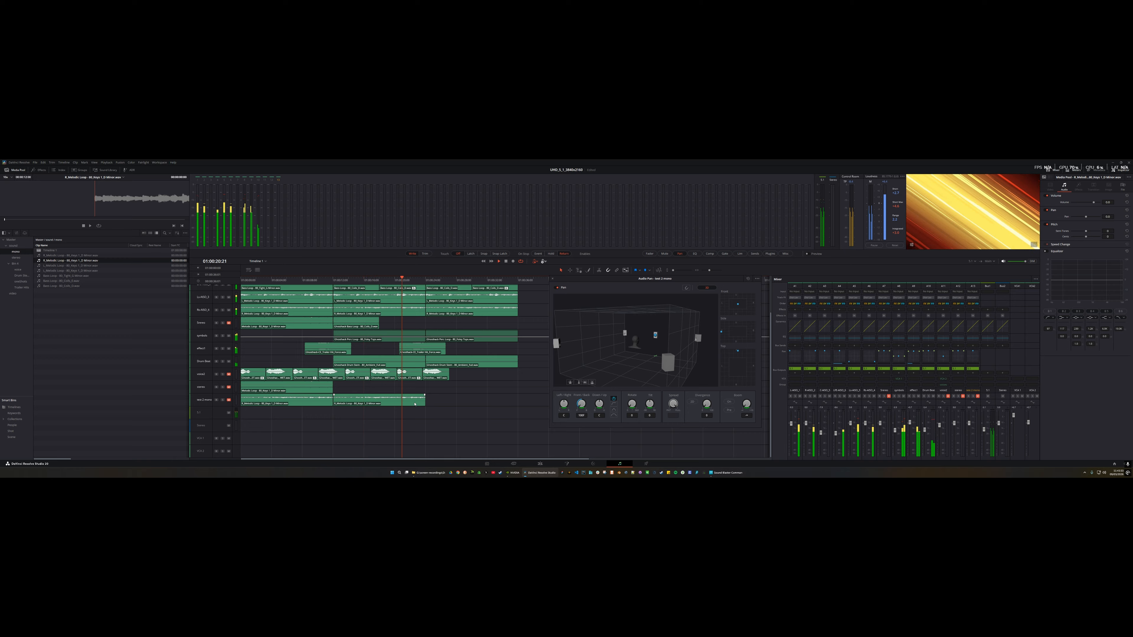
{"action": "key", "text": "space"}
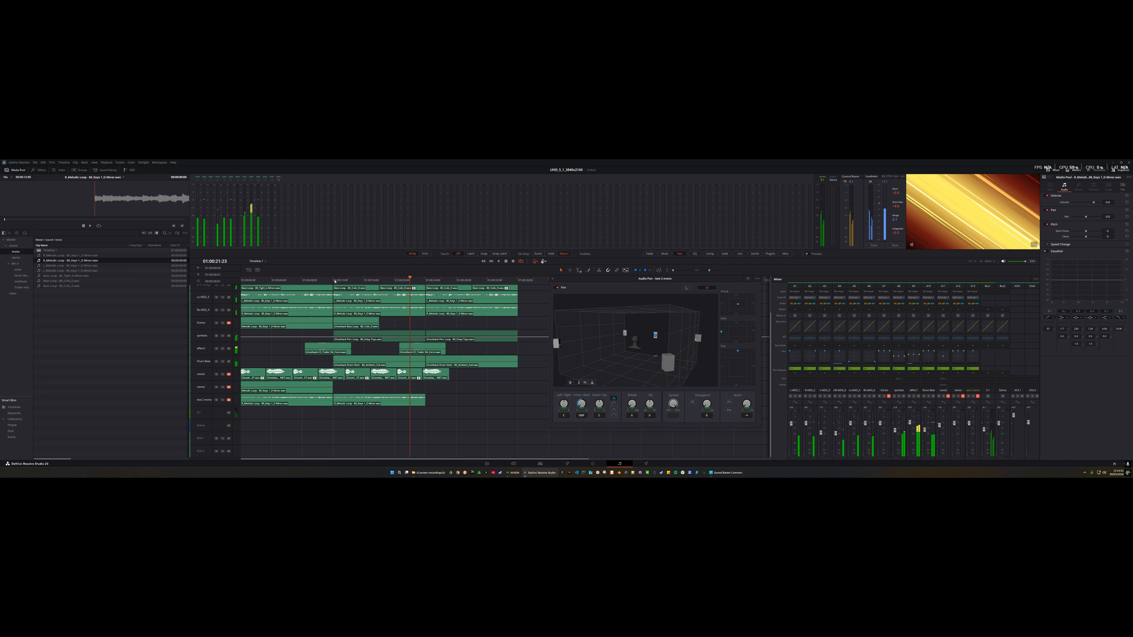
{"action": "left_click", "coordinate": [335, 280]}
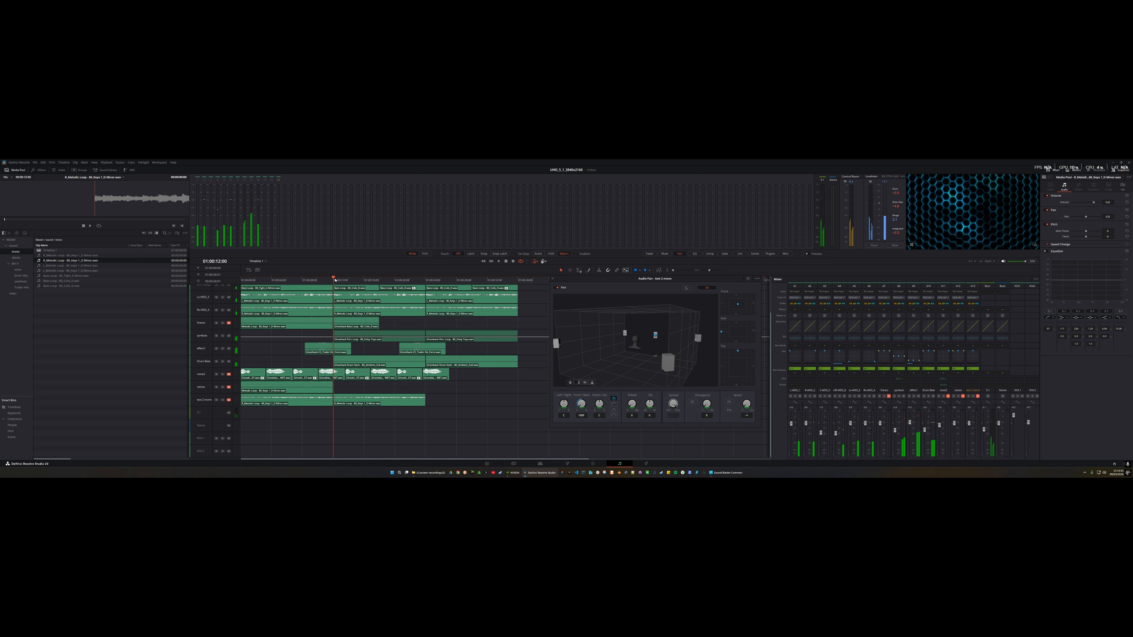
Select the test 2 mono track and its second clip starting at 01:00:12:00.
{"action": "left_click", "coordinate": [373, 400]}
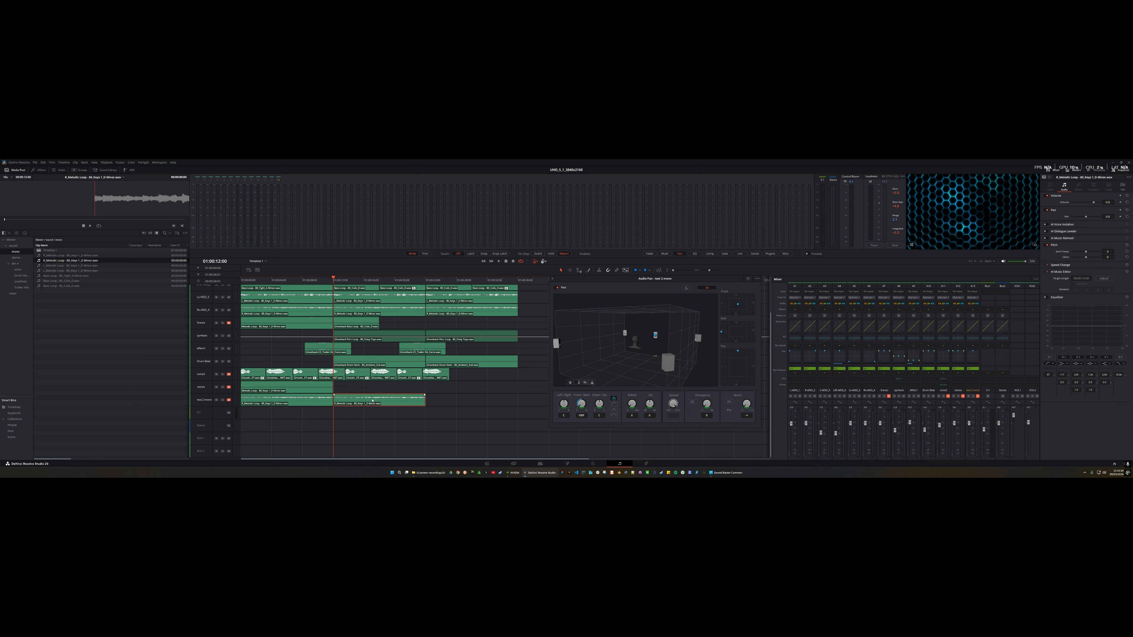
{"action": "left_click", "coordinate": [205, 400]}
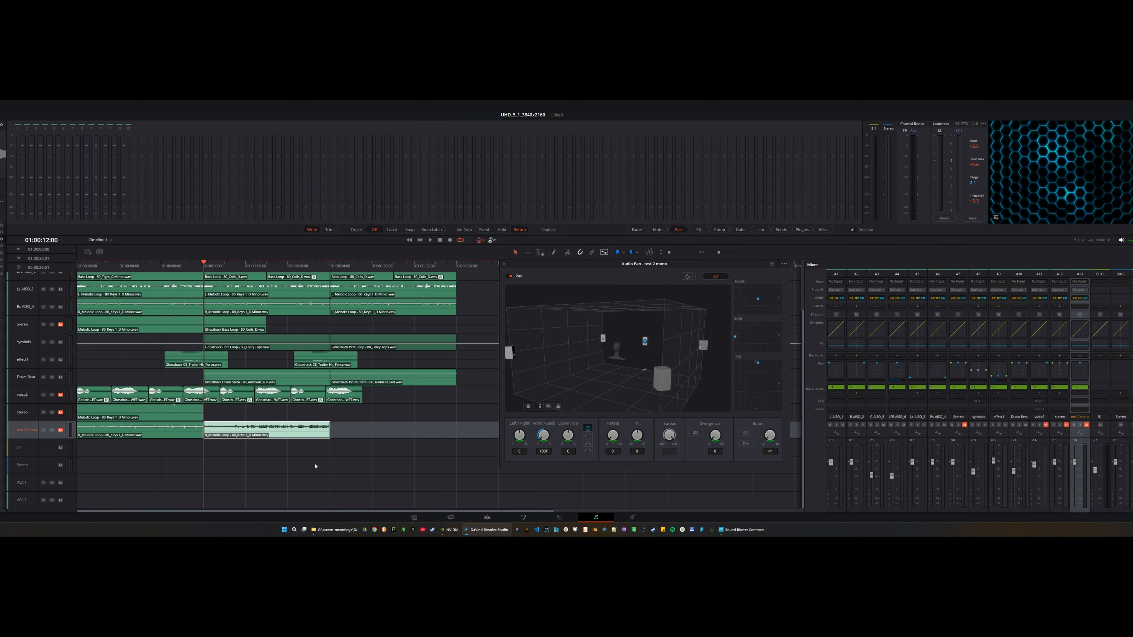
{"action": "left_click", "coordinate": [450, 411]}
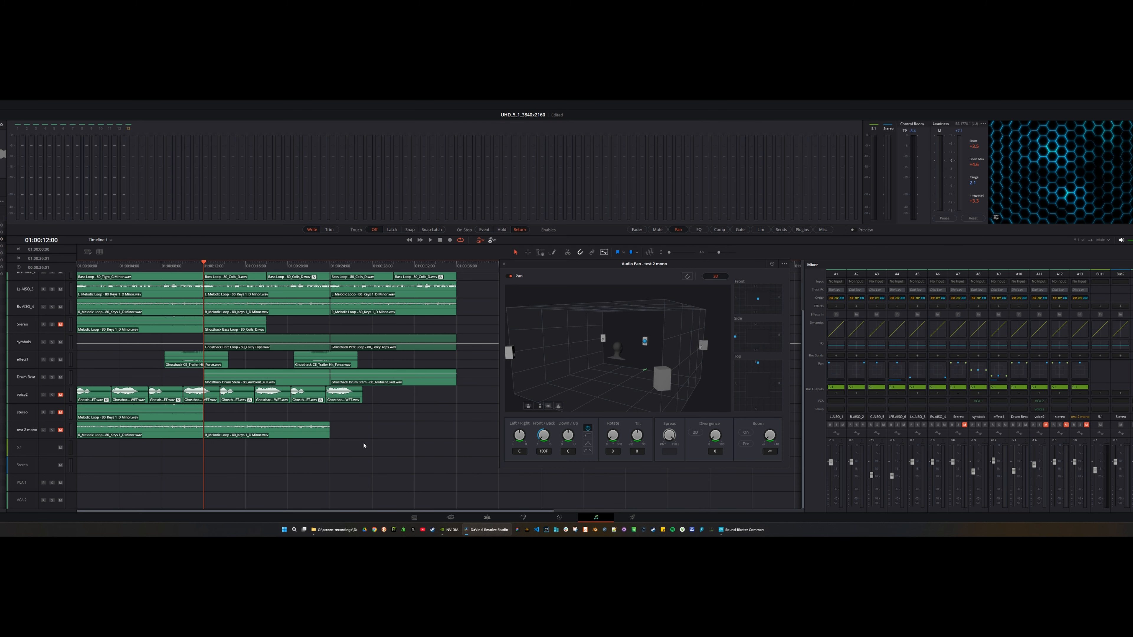
{"action": "left_click", "coordinate": [249, 430]}
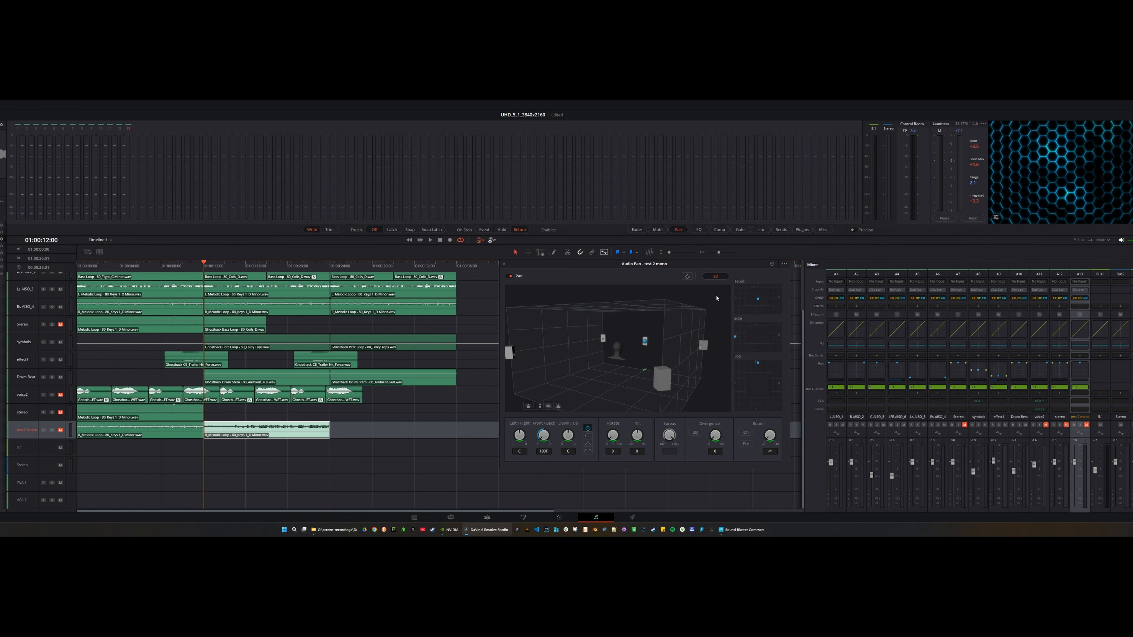
Solo the test 2 mono track, show its Audio Pan window in 2D view, and save the project.
{"action": "left_click_drag", "start_coordinate": [606, 267], "coordinate": [614, 156]}
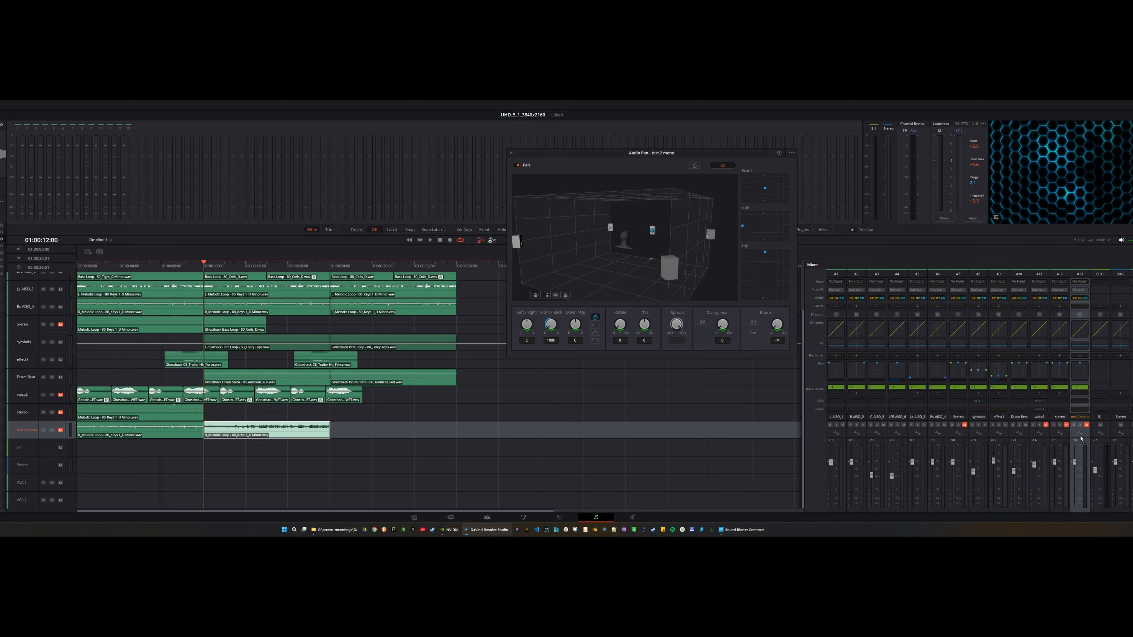
{"action": "left_click", "coordinate": [1079, 425]}
{"action": "left_click", "coordinate": [723, 165]}
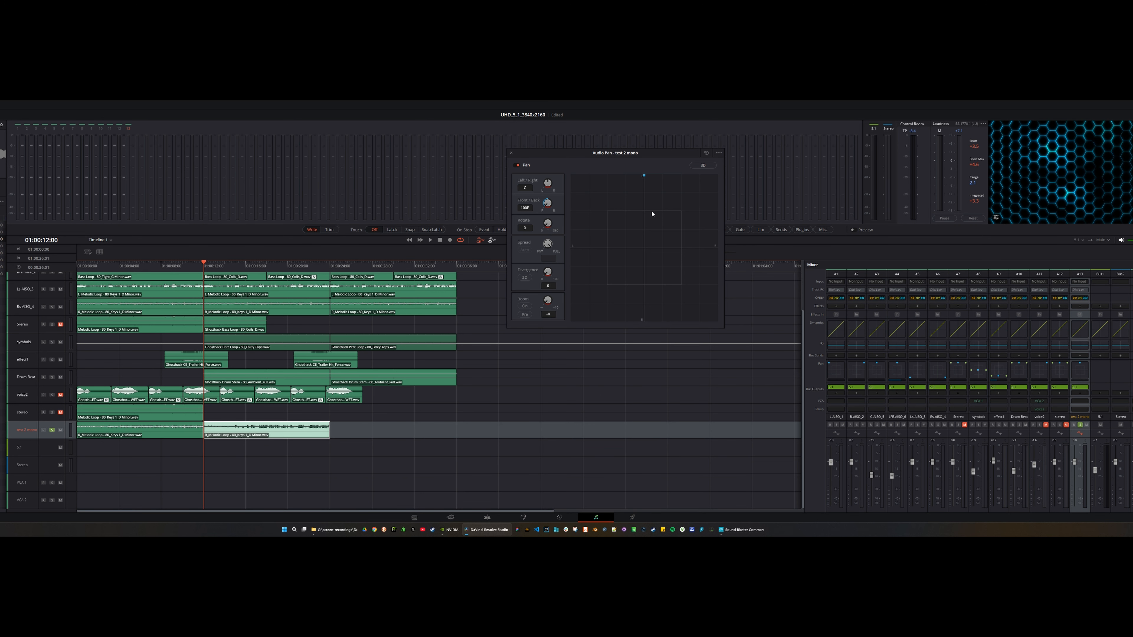
{"action": "key", "text": "ctrl+s"}
Play the test 2 mono clip from 01:00:12:00, examine its panning in both 2D and 3D views, and return the playhead.
{"action": "key", "text": "space"}
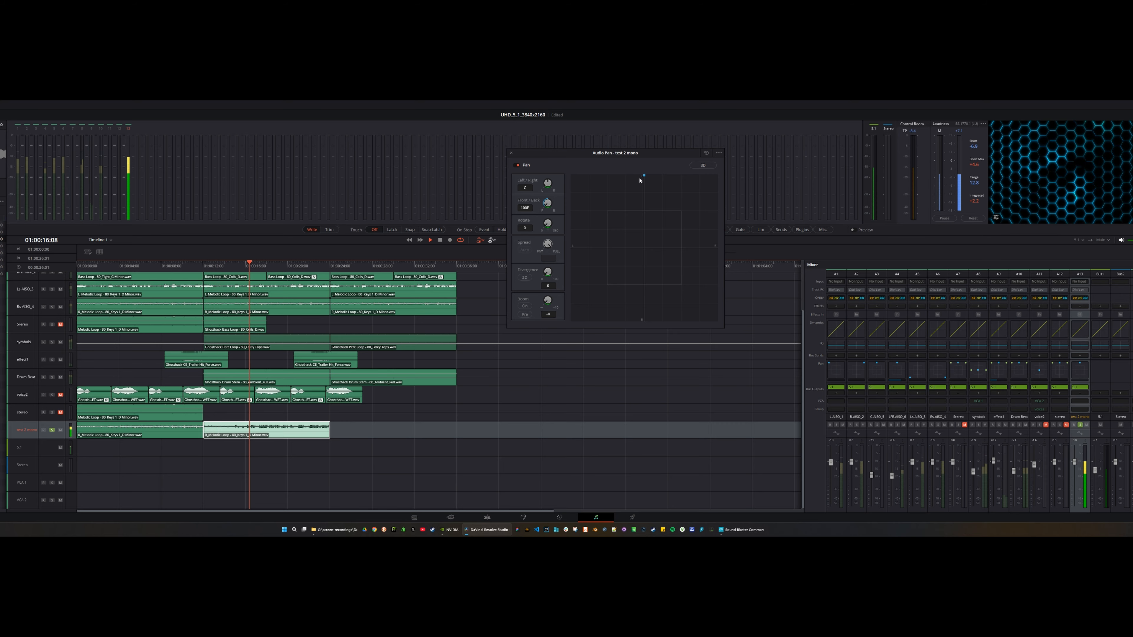
{"action": "key", "text": "space"}
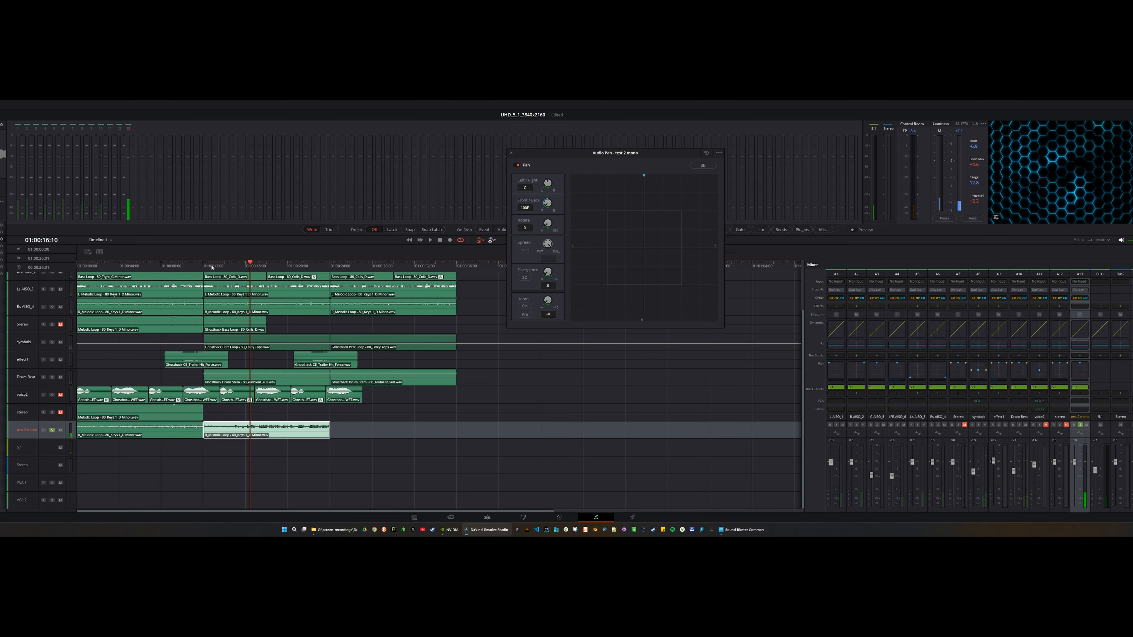
{"action": "left_click", "coordinate": [212, 266]}
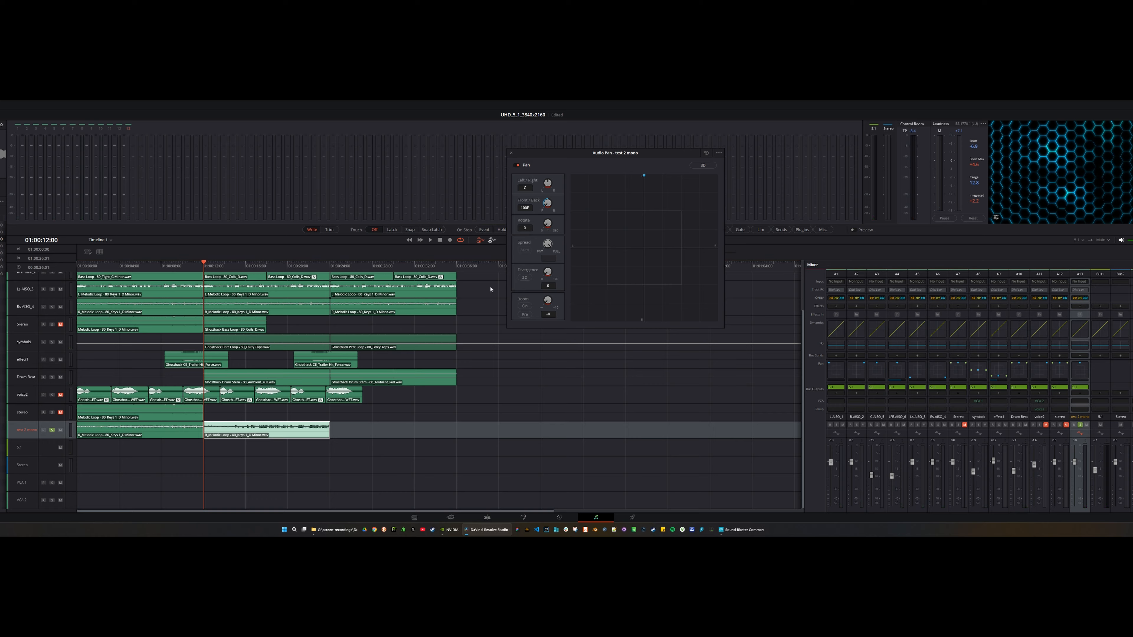
{"action": "key", "text": "space"}
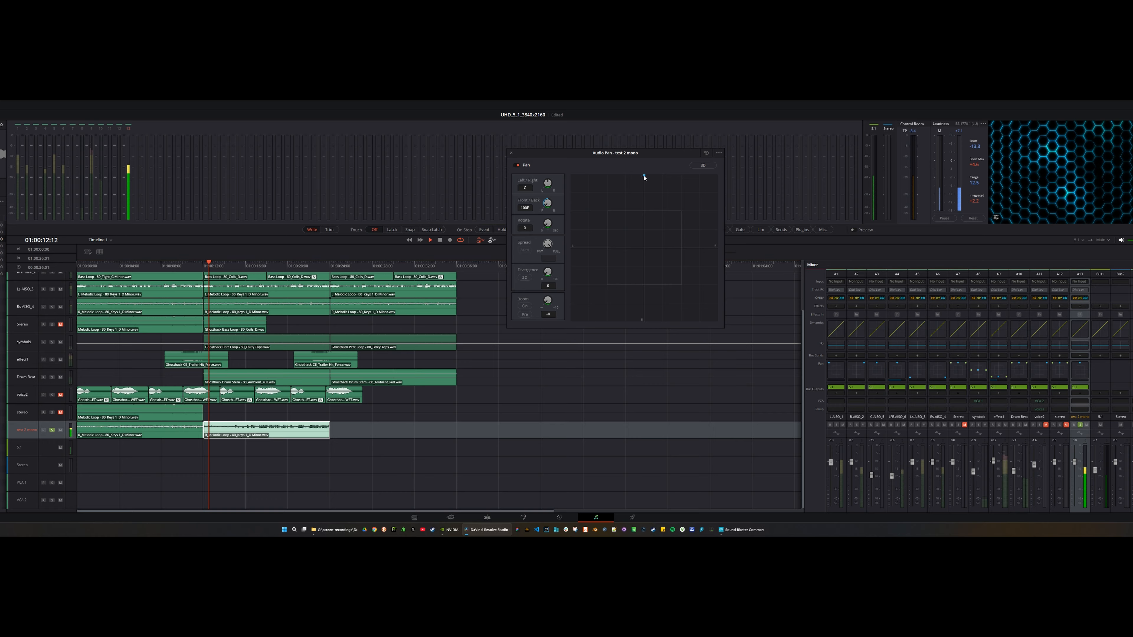
{"action": "left_click", "coordinate": [703, 165]}
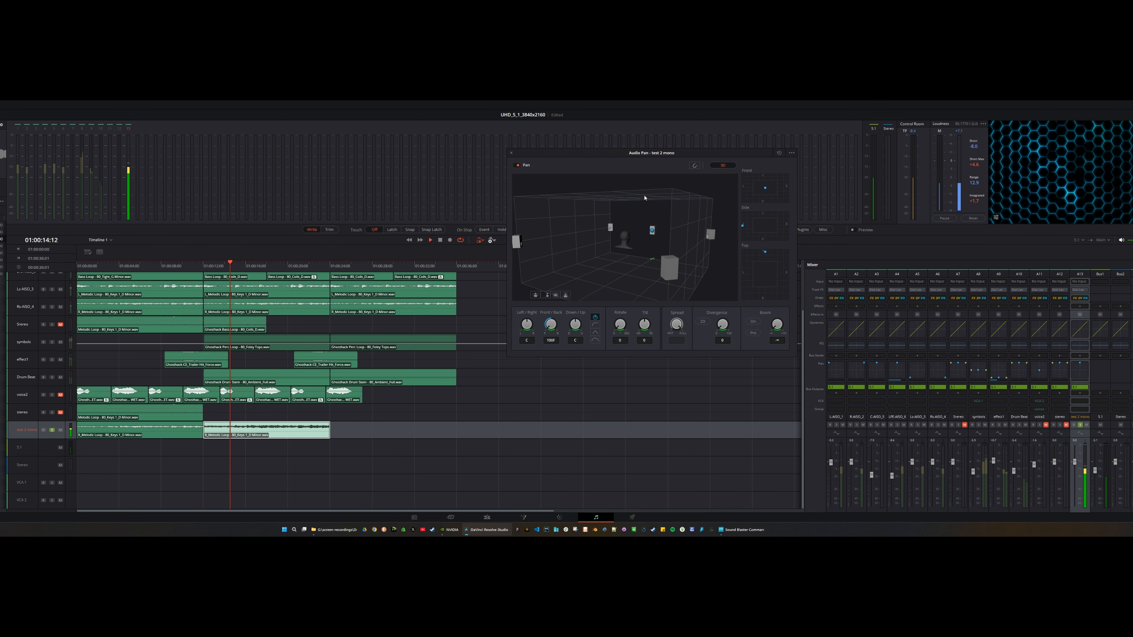
{"action": "key", "text": "space"}
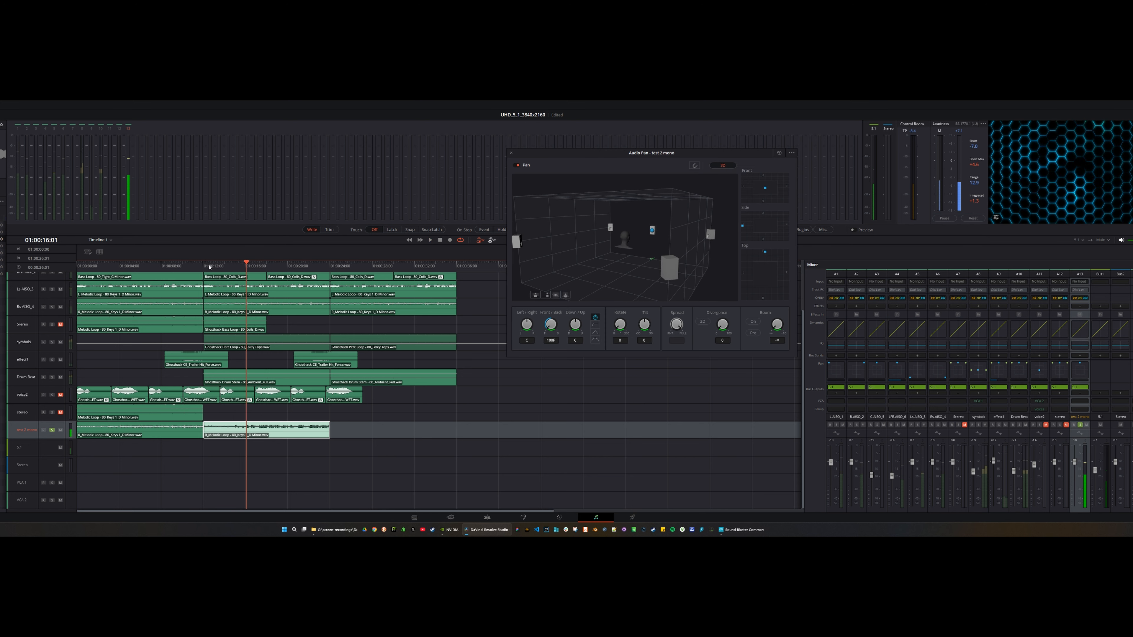
{"action": "left_click", "coordinate": [206, 266]}
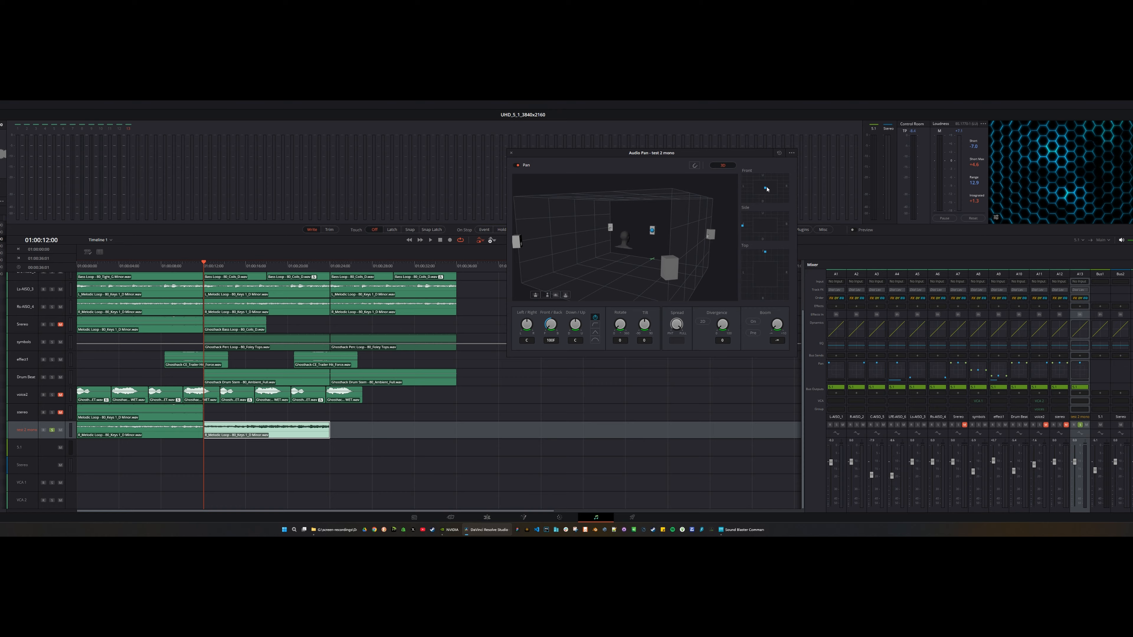
Go through the 3D panner's preset camera views, ending on the top view, and reselect the test 2 mono track.
{"action": "left_click", "coordinate": [537, 296]}
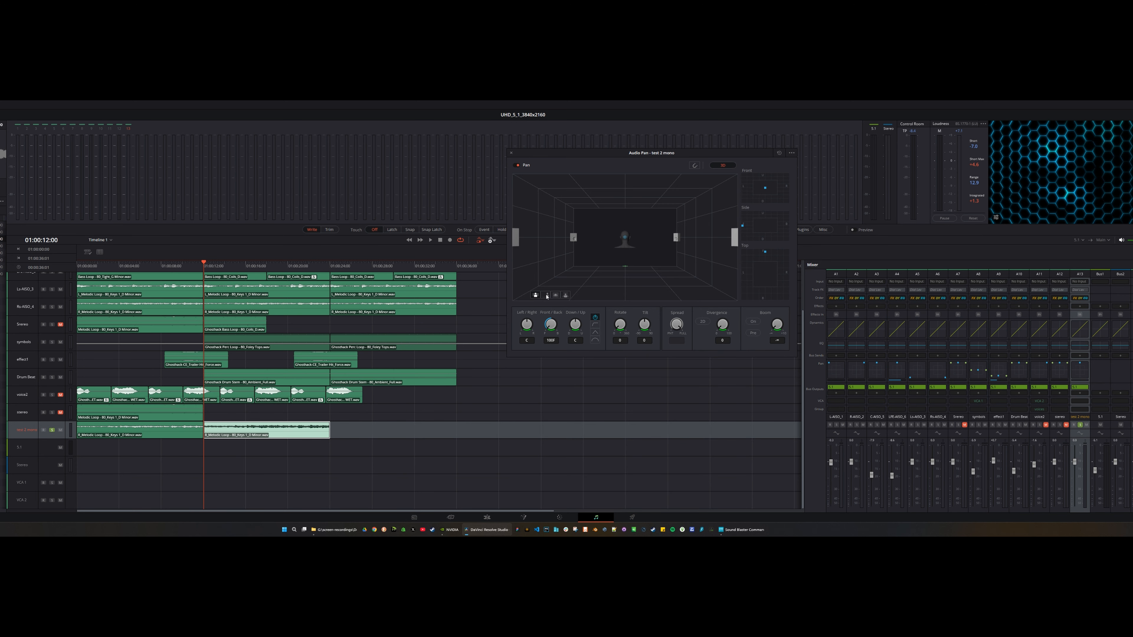
{"action": "left_click", "coordinate": [546, 297]}
{"action": "left_click", "coordinate": [556, 297]}
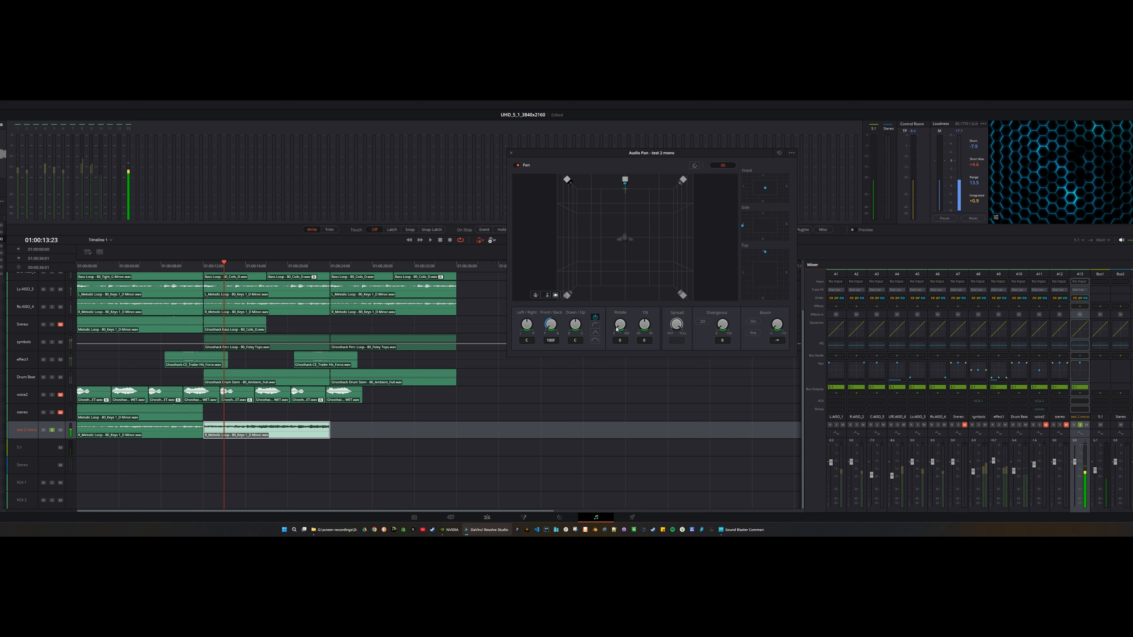
{"action": "left_click", "coordinate": [260, 435]}
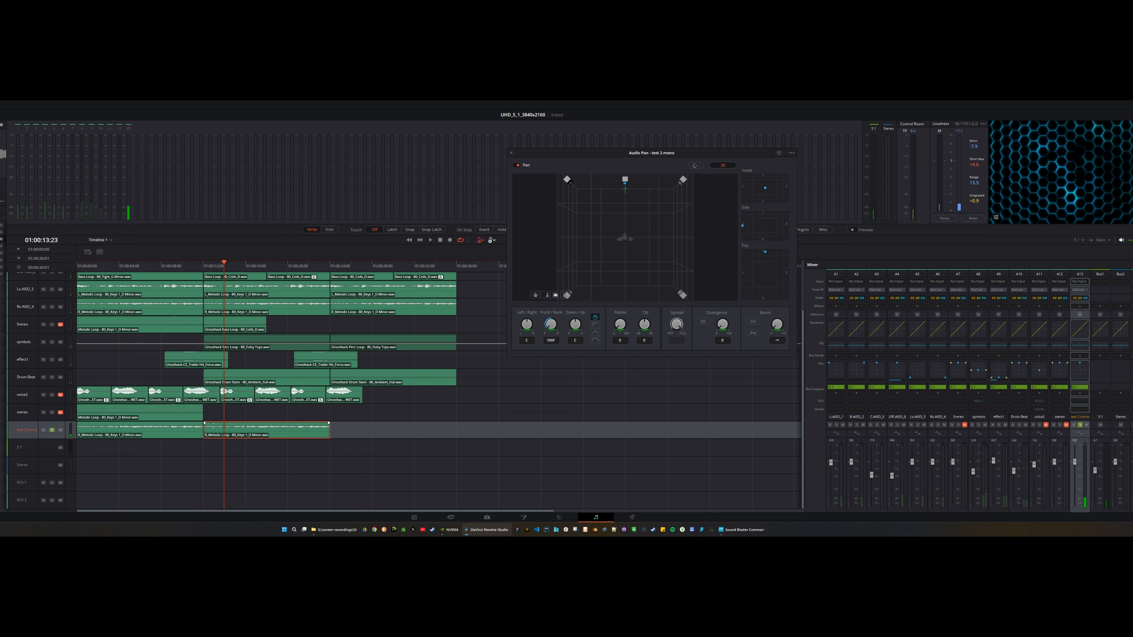
{"action": "left_click", "coordinate": [10, 426]}
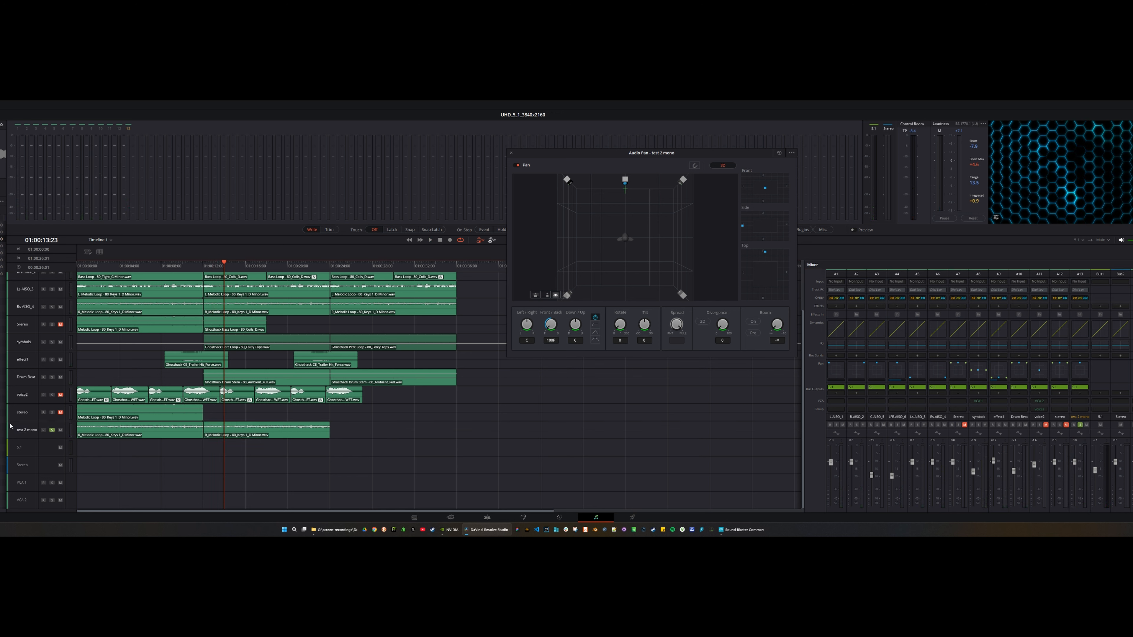
{"action": "left_click", "coordinate": [14, 430]}
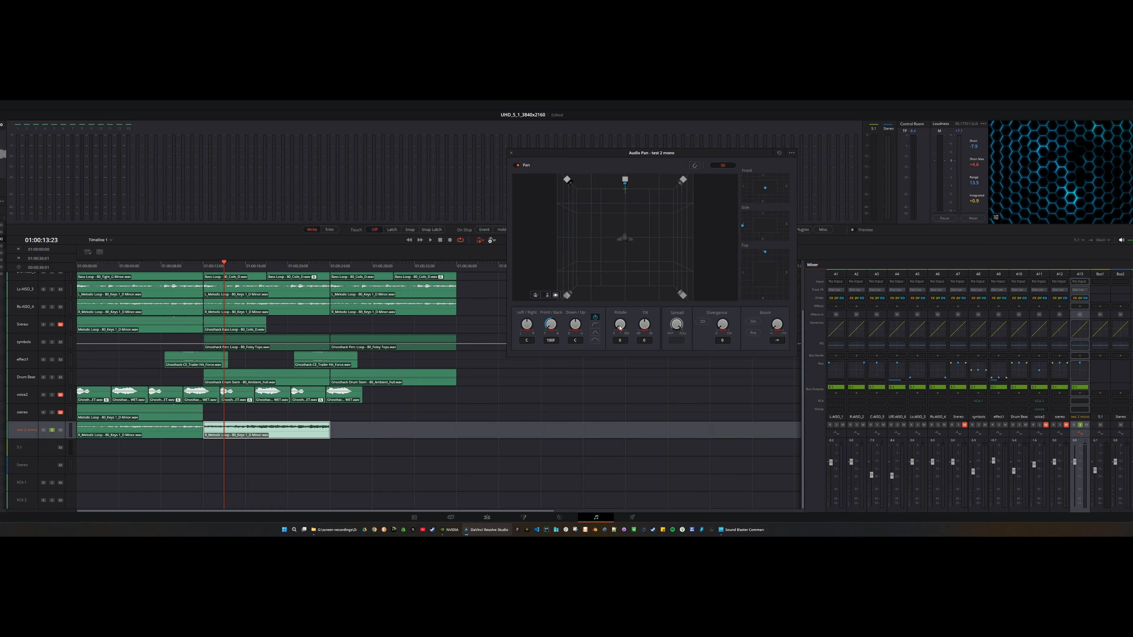
Turn the Rotate control during playback of the test 2 mono clip, reset it, and return the playhead to 01:00:12:00.
{"action": "key", "text": "space"}
{"action": "left_click_drag", "start_coordinate": [620, 328], "coordinate": [498, 354]}
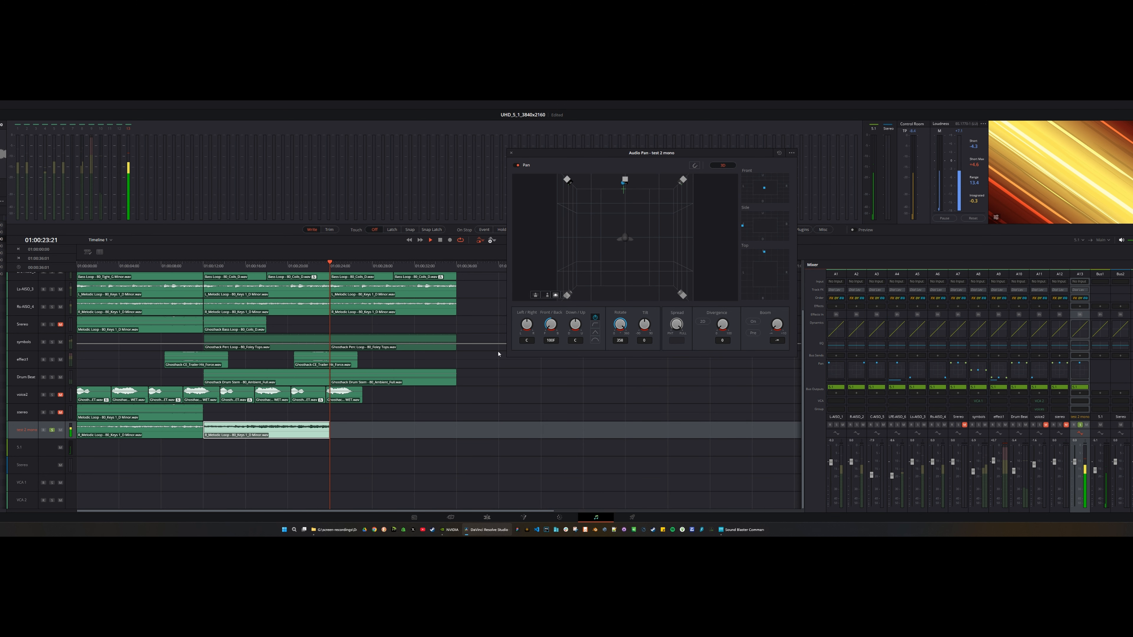
{"action": "double_click", "coordinate": [618, 333]}
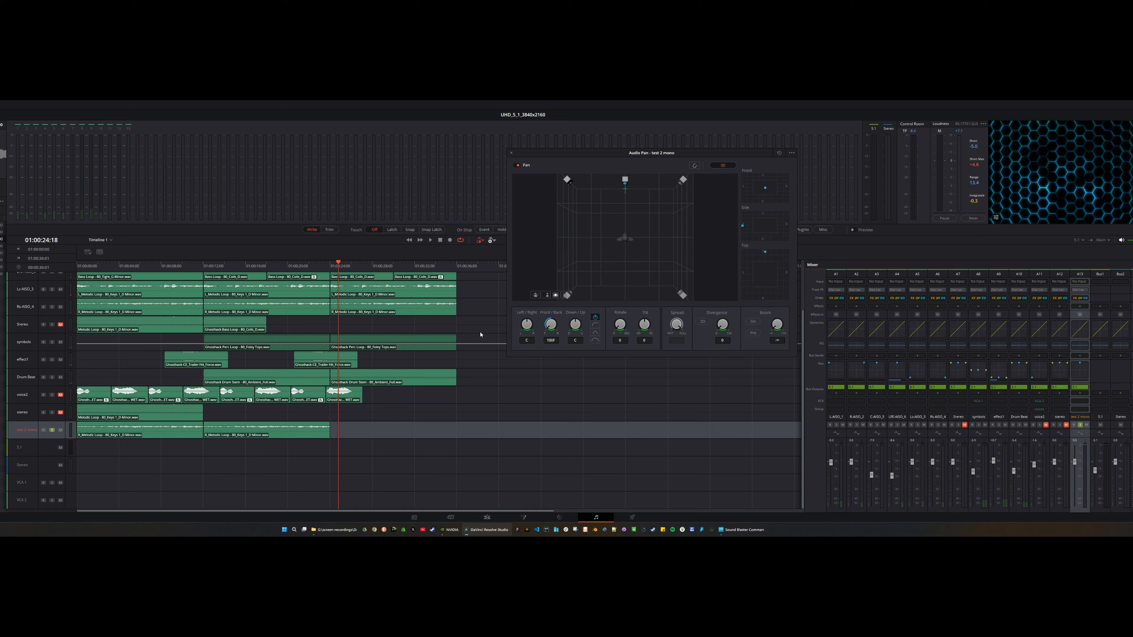
{"action": "left_click", "coordinate": [206, 263]}
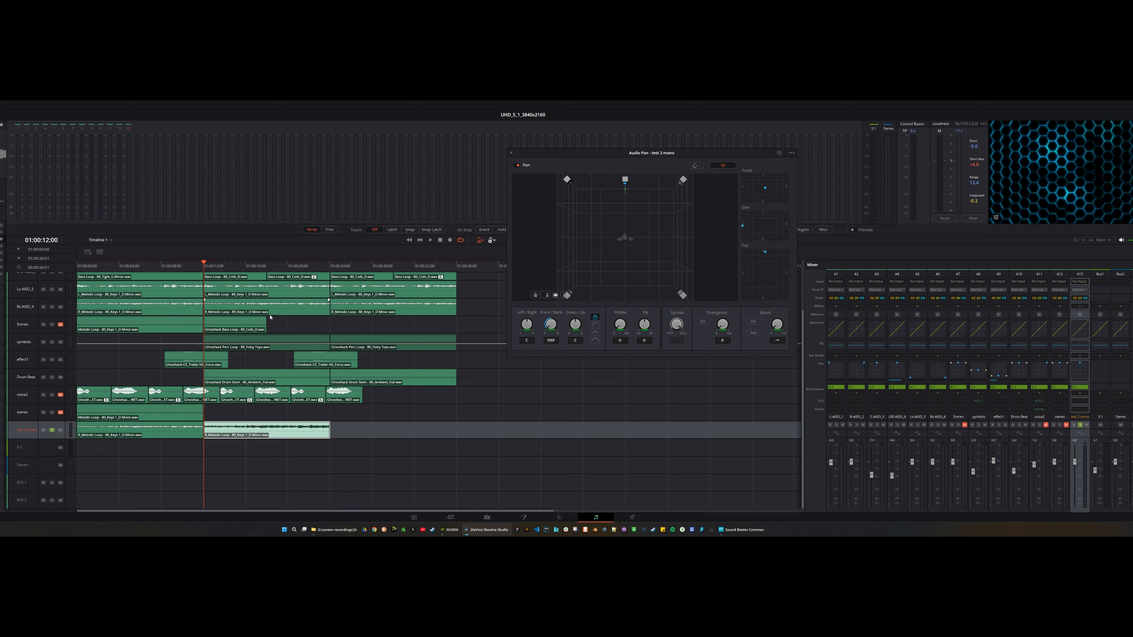
{"action": "left_click", "coordinate": [14, 431]}
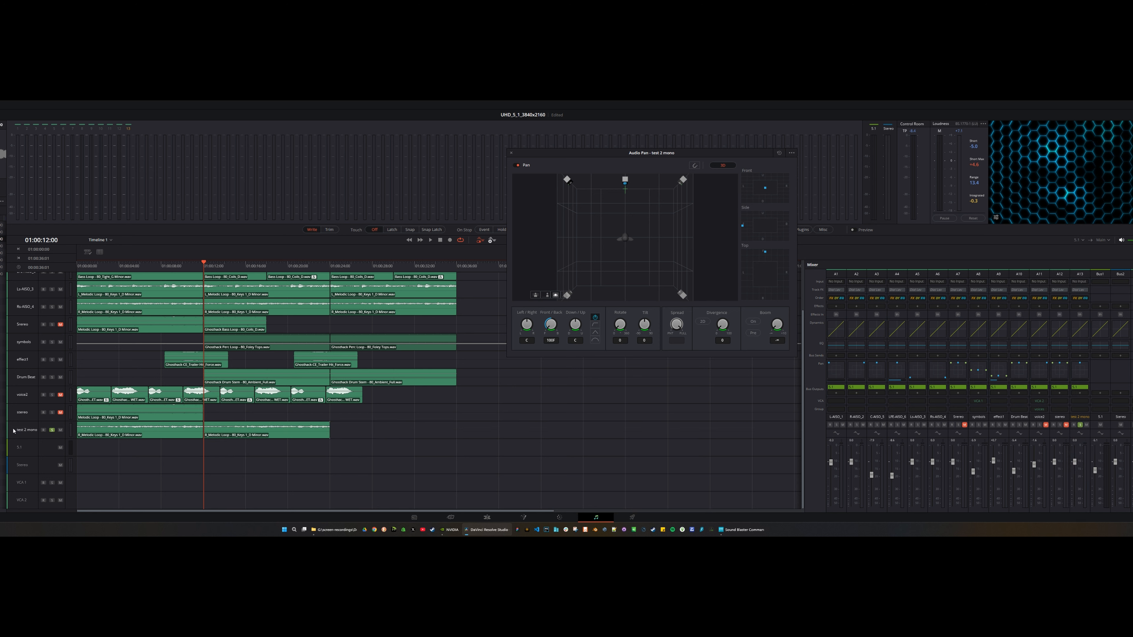
{"action": "left_click", "coordinate": [14, 431]}
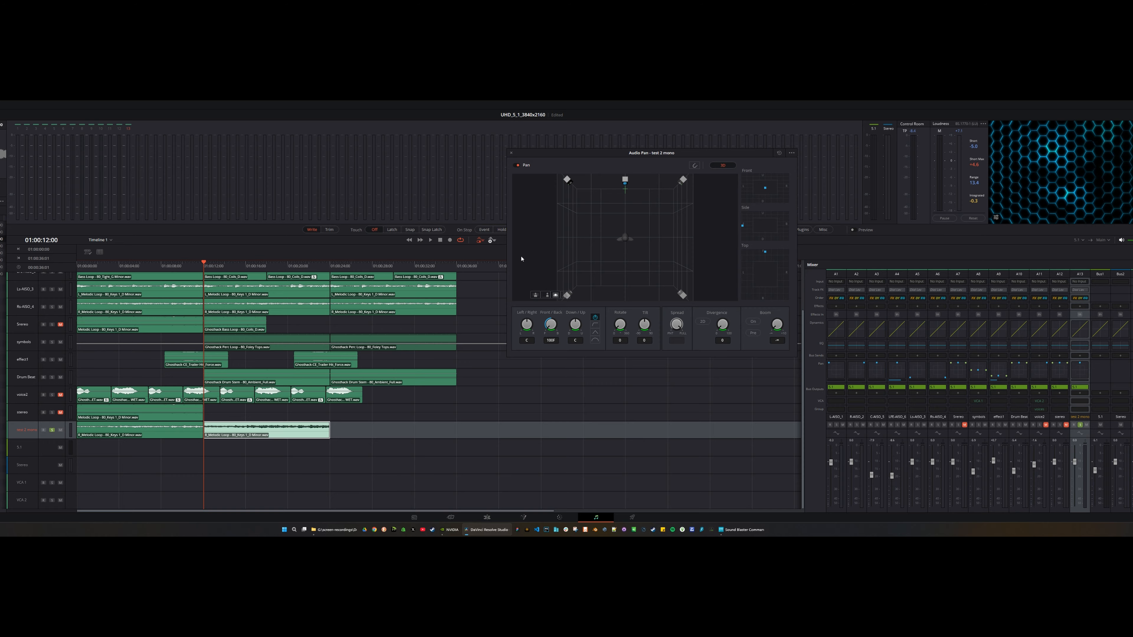
Play the test 2 mono clip to examine its panning in an angled 3D view, and close the Audio Pan window.
{"action": "mouse_move", "coordinate": [631, 256]}
{"action": "left_mouse_down"}
{"action": "mouse_move", "coordinate": [640, 263]}
{"action": "mouse_move", "coordinate": [622, 260]}
{"action": "mouse_move", "coordinate": [628, 240]}
{"action": "mouse_move", "coordinate": [652, 251]}
{"action": "mouse_move", "coordinate": [642, 247]}
{"action": "left_mouse_up"}
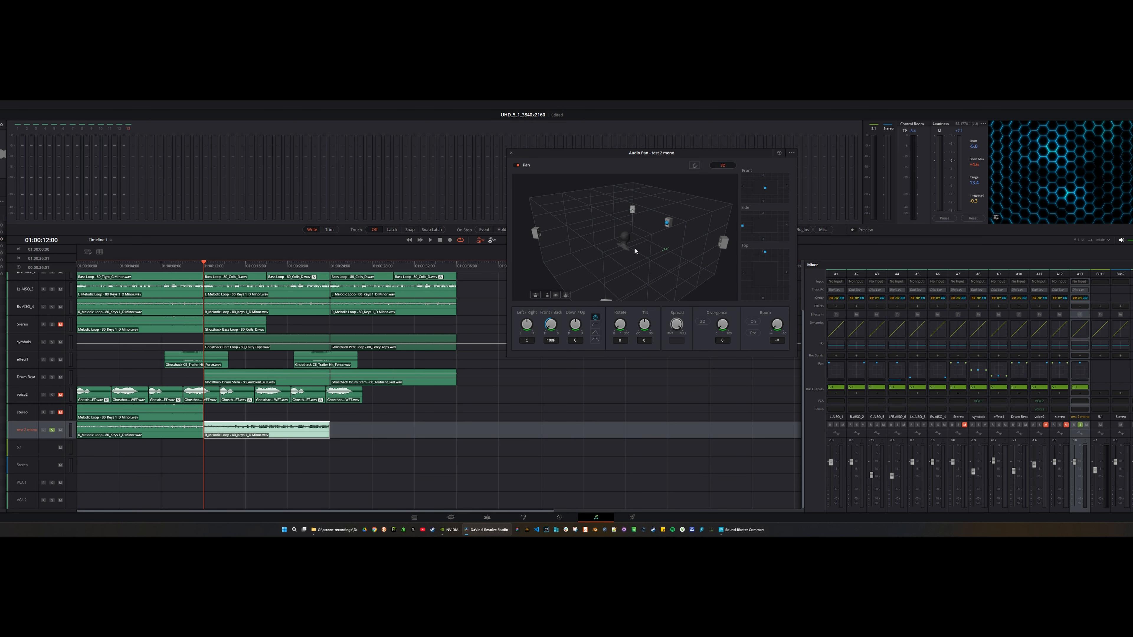
{"action": "key", "text": "space"}
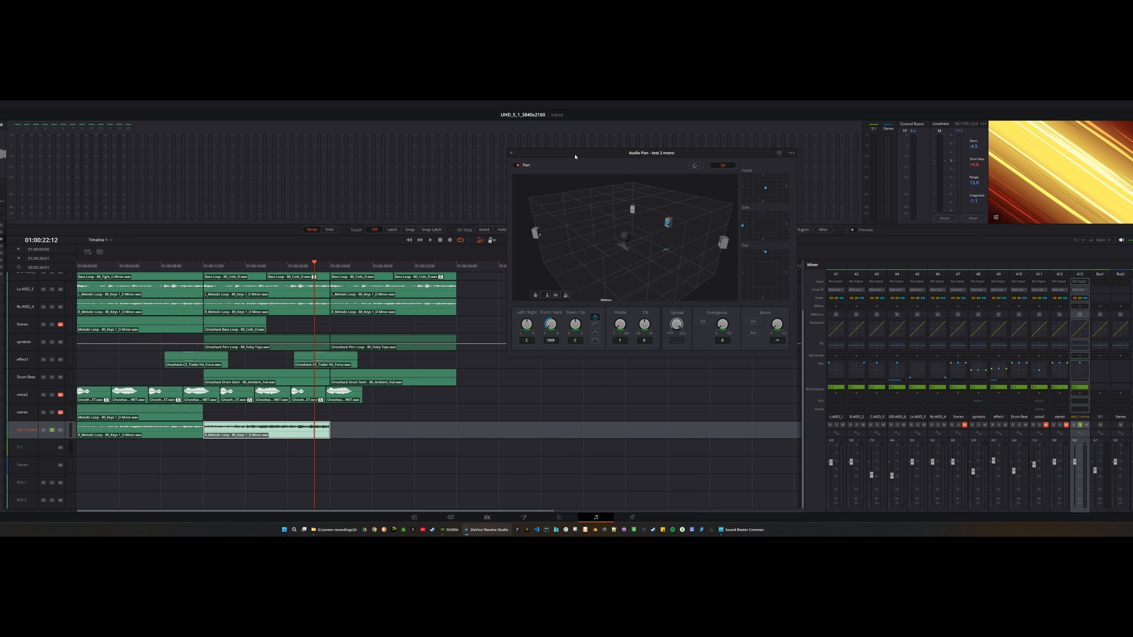
{"action": "left_click", "coordinate": [511, 154]}
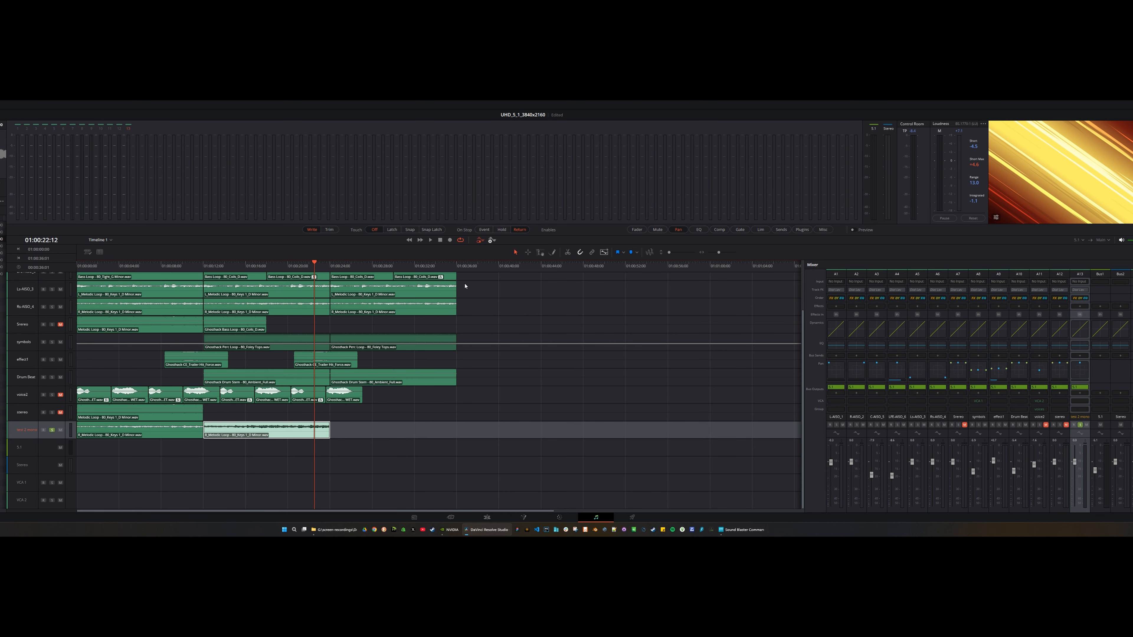
Unsolo and mute test 2 mono, solo and select the stereo track above it, and return the playhead to 01:00:00:00.
{"action": "left_click", "coordinate": [51, 430]}
{"action": "left_click", "coordinate": [61, 430]}
{"action": "left_click", "coordinate": [52, 413]}
{"action": "left_click", "coordinate": [61, 412]}
{"action": "left_click", "coordinate": [30, 412]}
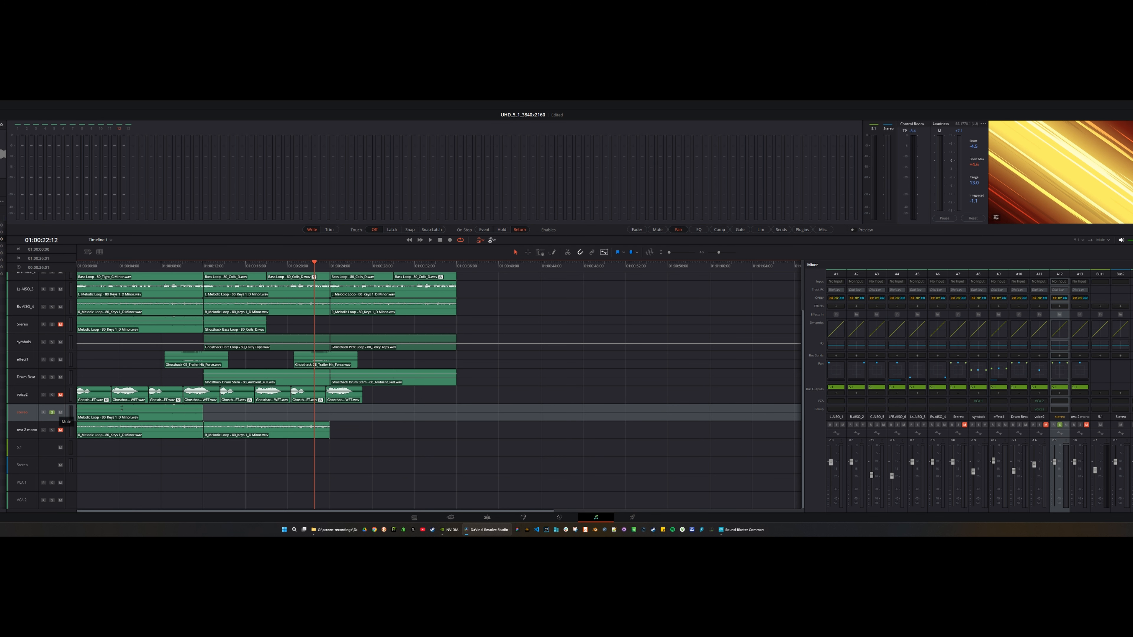
{"action": "left_click", "coordinate": [79, 265]}
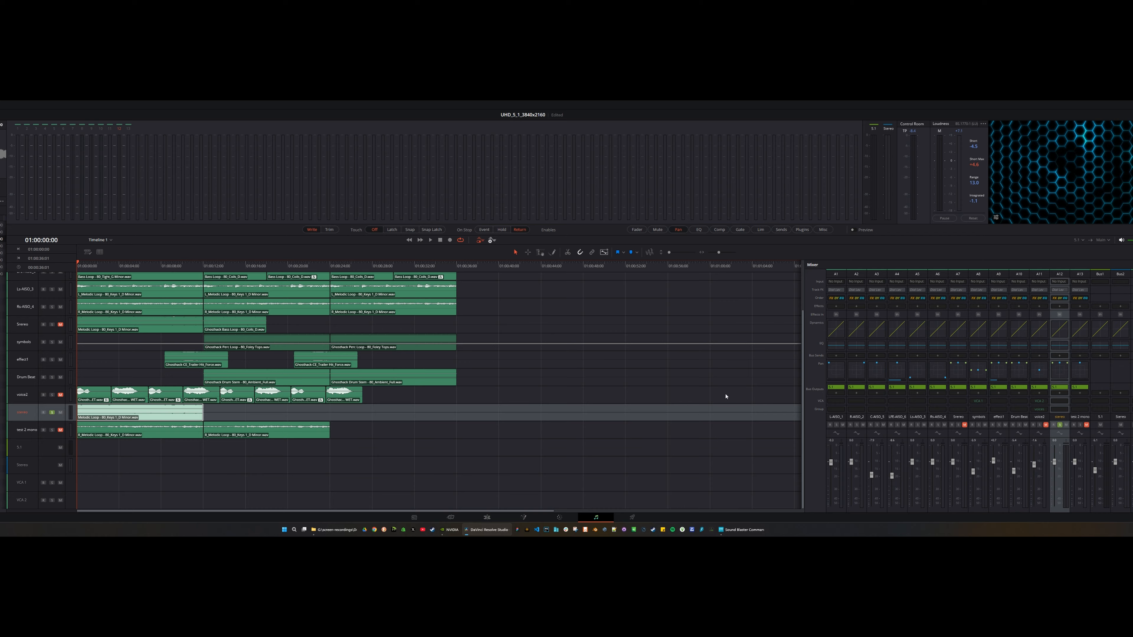
Open the stereo track's Audio Pan window, compare its 2D and 3D views, and save the project.
{"action": "double_click", "coordinate": [1059, 369]}
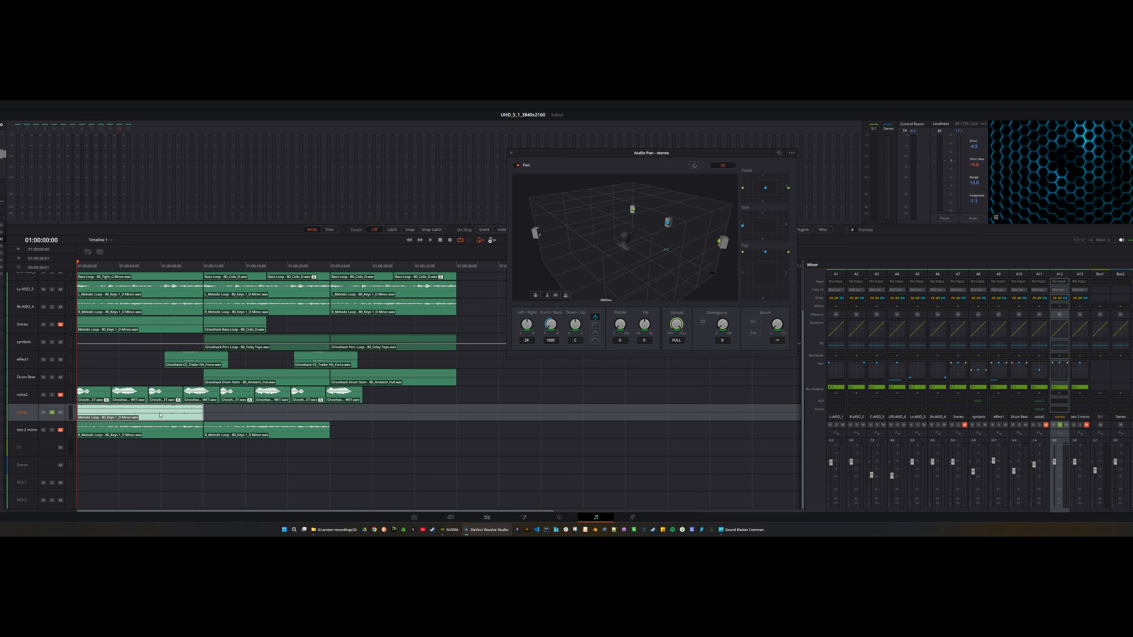
{"action": "left_click", "coordinate": [722, 166]}
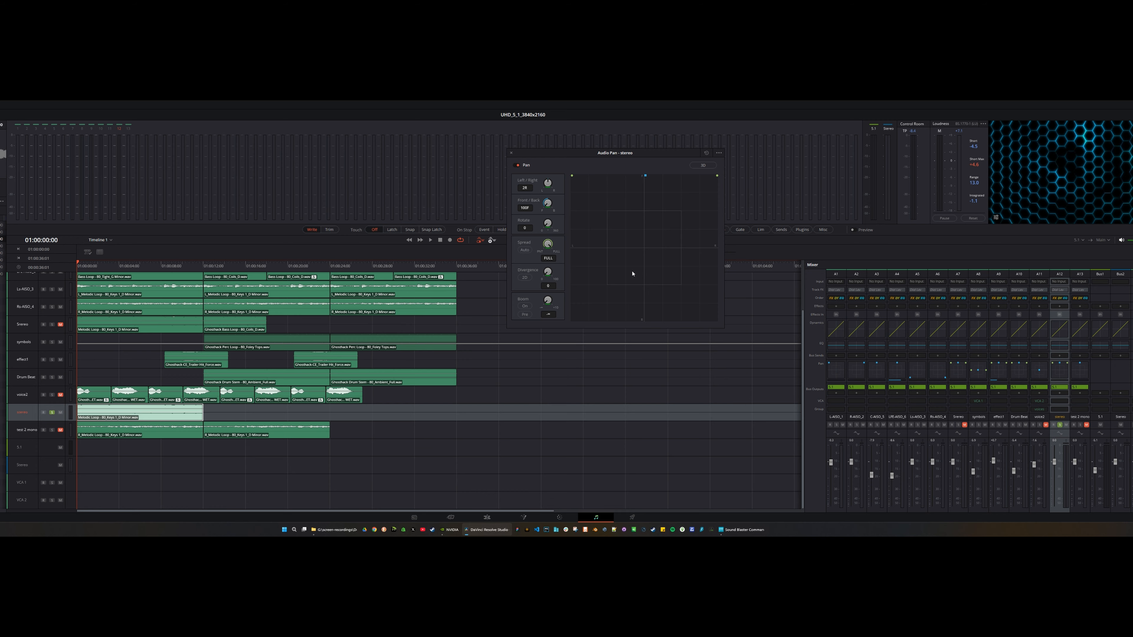
{"action": "left_click", "coordinate": [712, 166]}
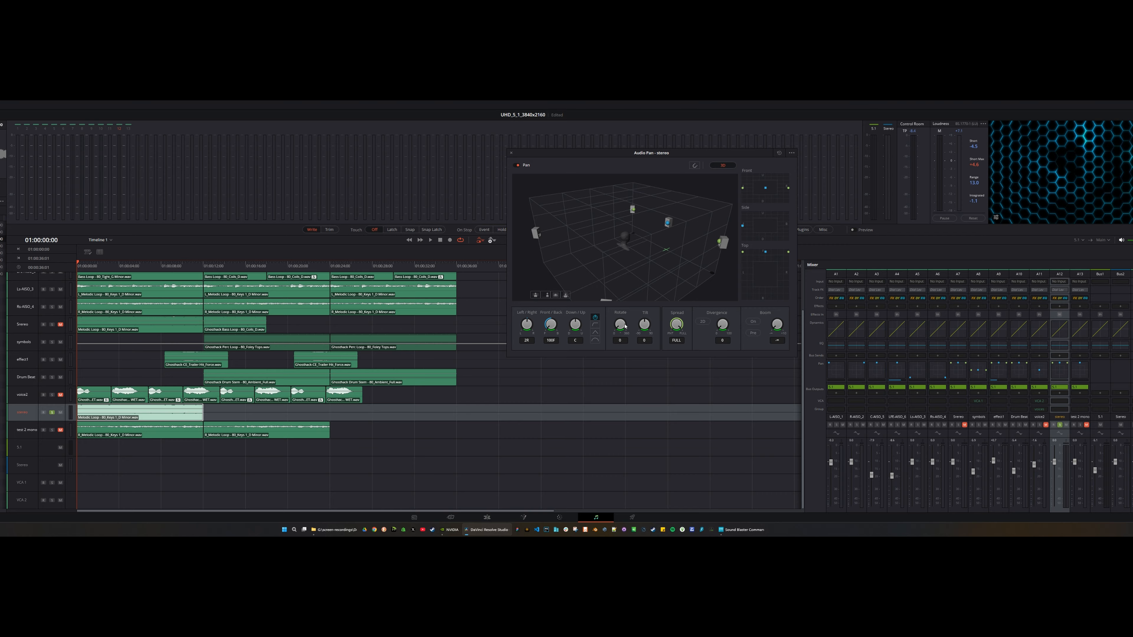
{"action": "key", "text": "ctrl+s"}
Try to adjust the stereo track's Spread control after moving its Audio Pan window lower.
{"action": "left_click", "coordinate": [680, 327]}
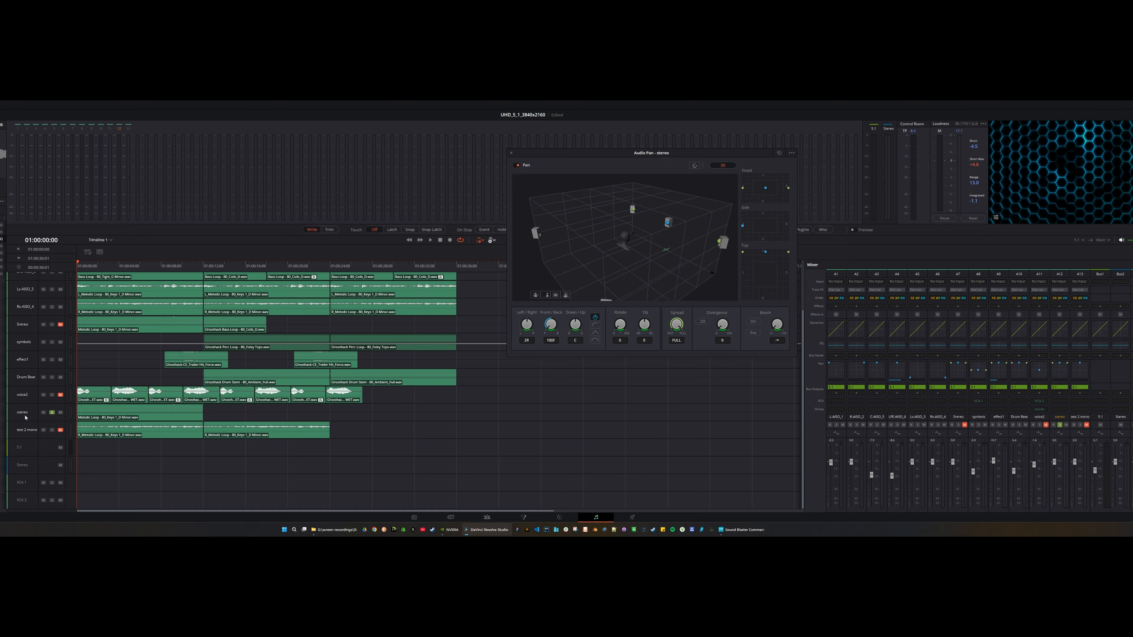
{"action": "key", "text": "ctrl+s"}
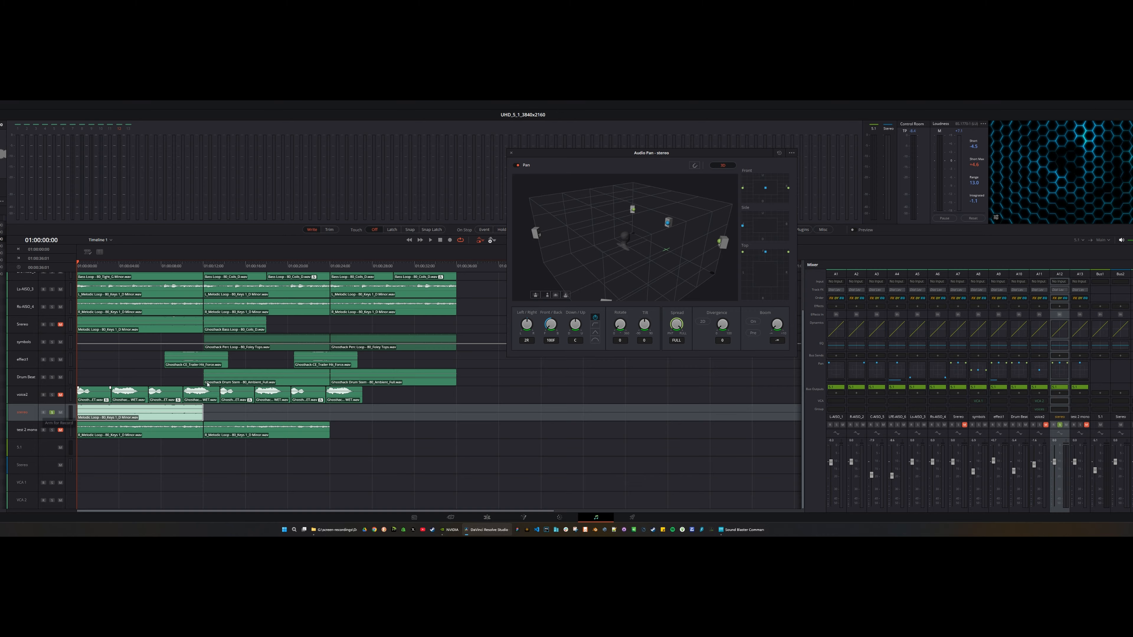
{"action": "left_click", "coordinate": [678, 326]}
{"action": "left_click_drag", "start_coordinate": [612, 154], "coordinate": [606, 228]}
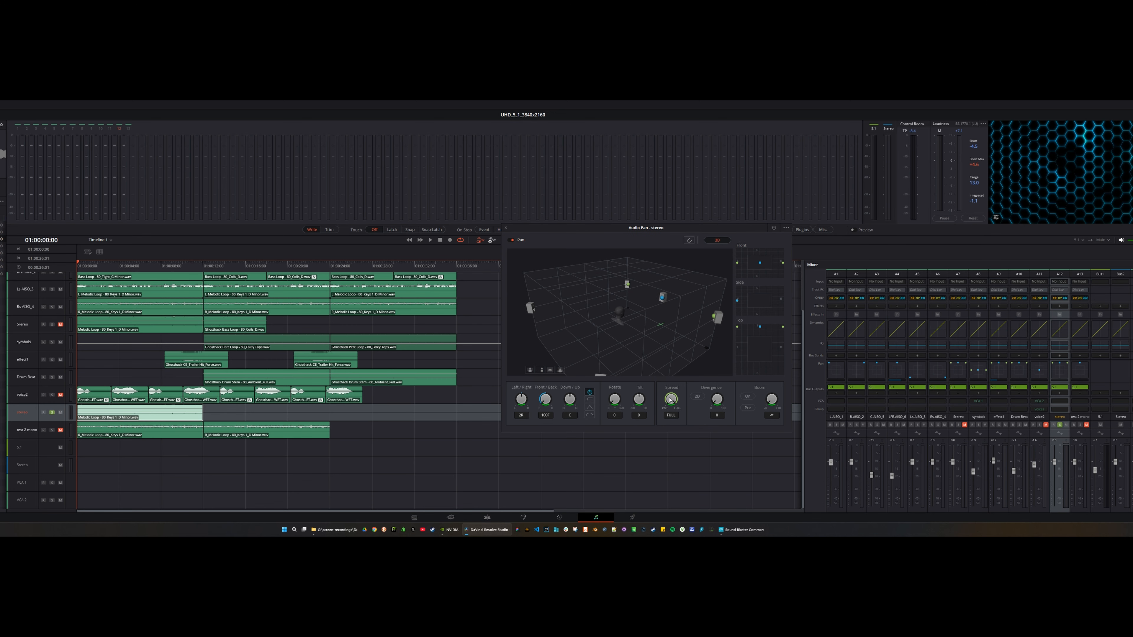
{"action": "left_click_drag", "start_coordinate": [676, 392], "coordinate": [664, 365]}
With automation switched off, centre the stereo track's Left/Right pan in the 2D view, and restore automation and the 3D view.
{"action": "left_click", "coordinate": [479, 241]}
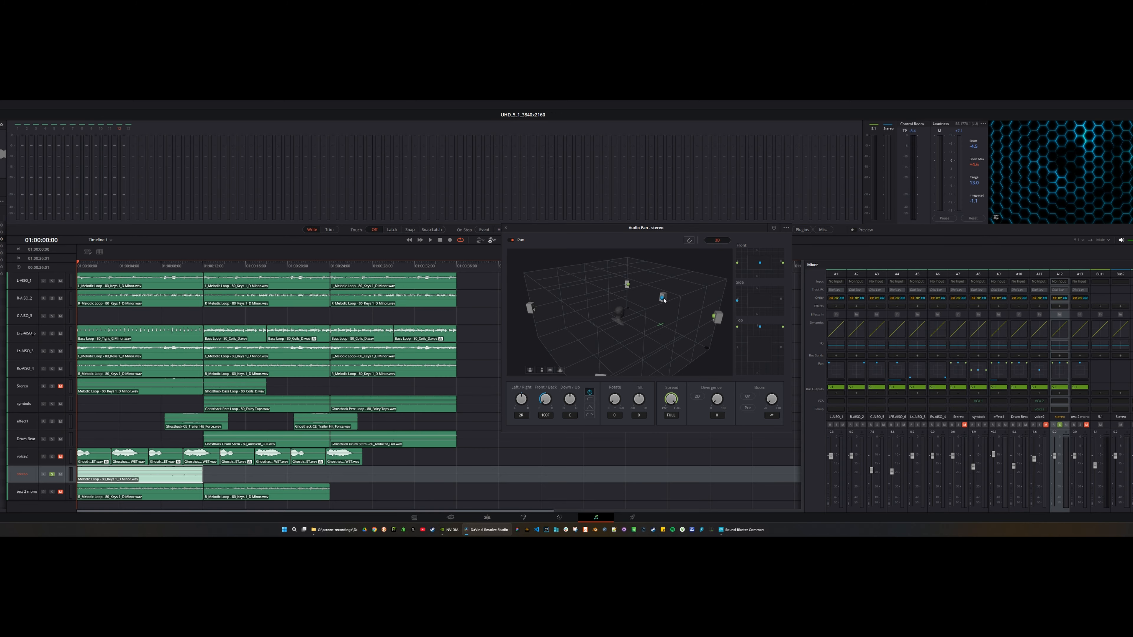
{"action": "left_click", "coordinate": [716, 240]}
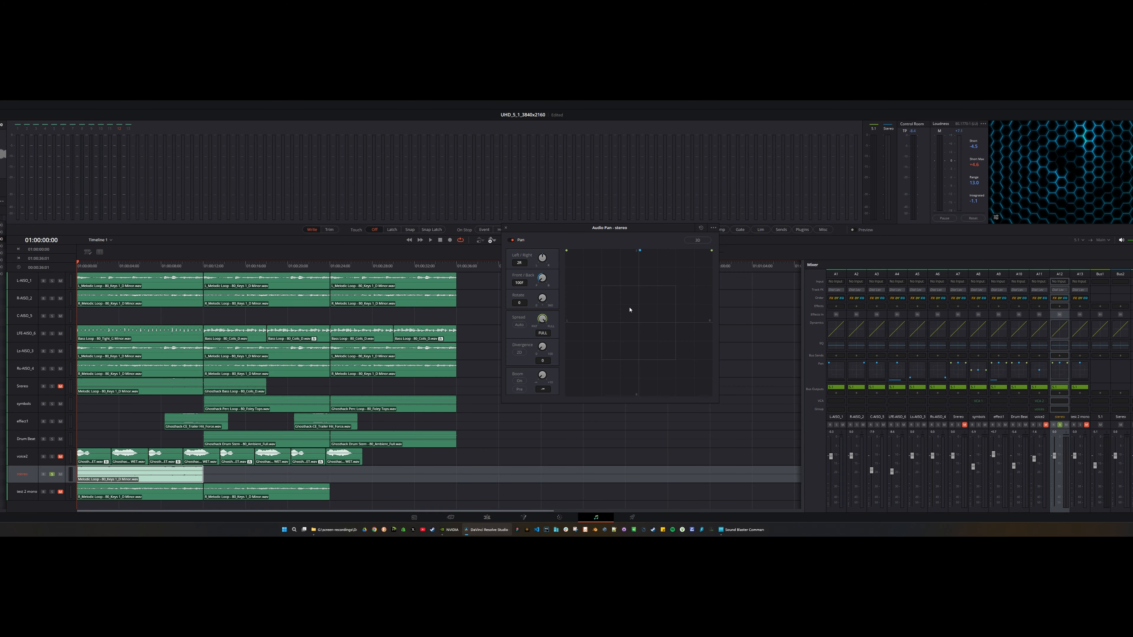
{"action": "left_click_drag", "start_coordinate": [641, 251], "coordinate": [640, 264]}
{"action": "left_click_drag", "start_coordinate": [483, 327], "coordinate": [464, 335]}
{"action": "left_click", "coordinate": [480, 240]}
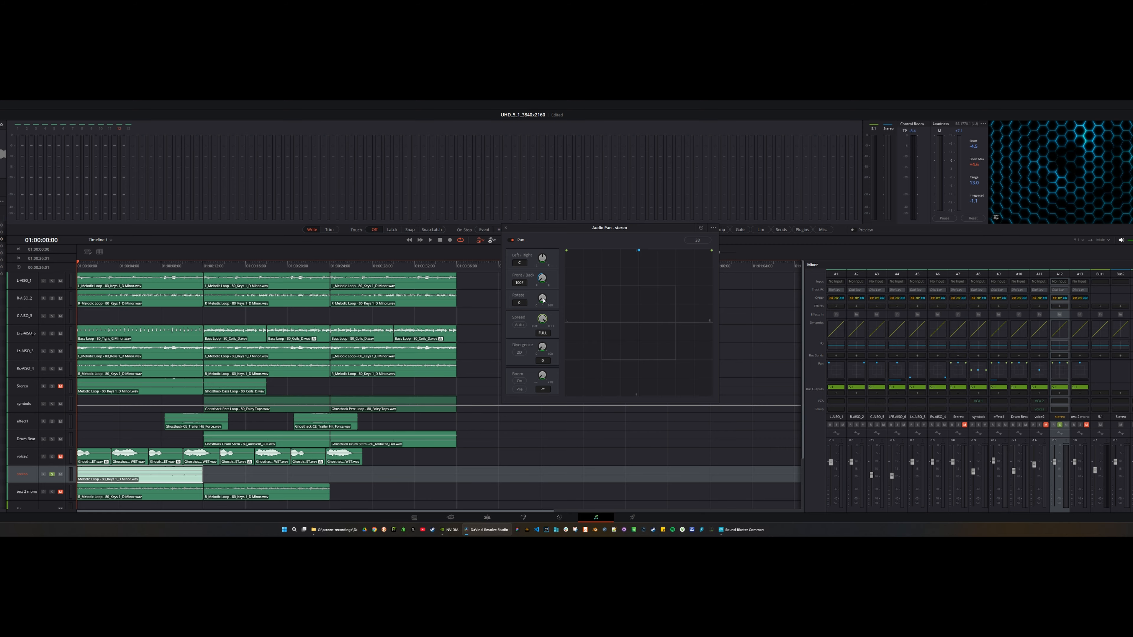
{"action": "left_click", "coordinate": [696, 240]}
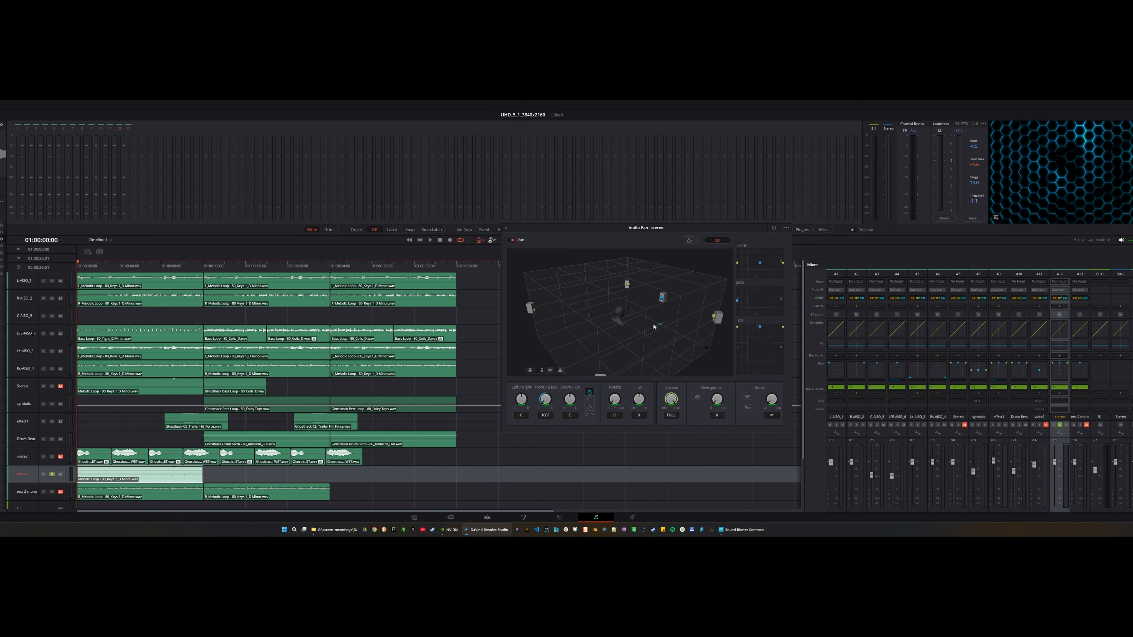
Play the stereo track to follow its automated pan movement in the 3D view, and close its Audio Pan window.
{"action": "key", "text": "space"}
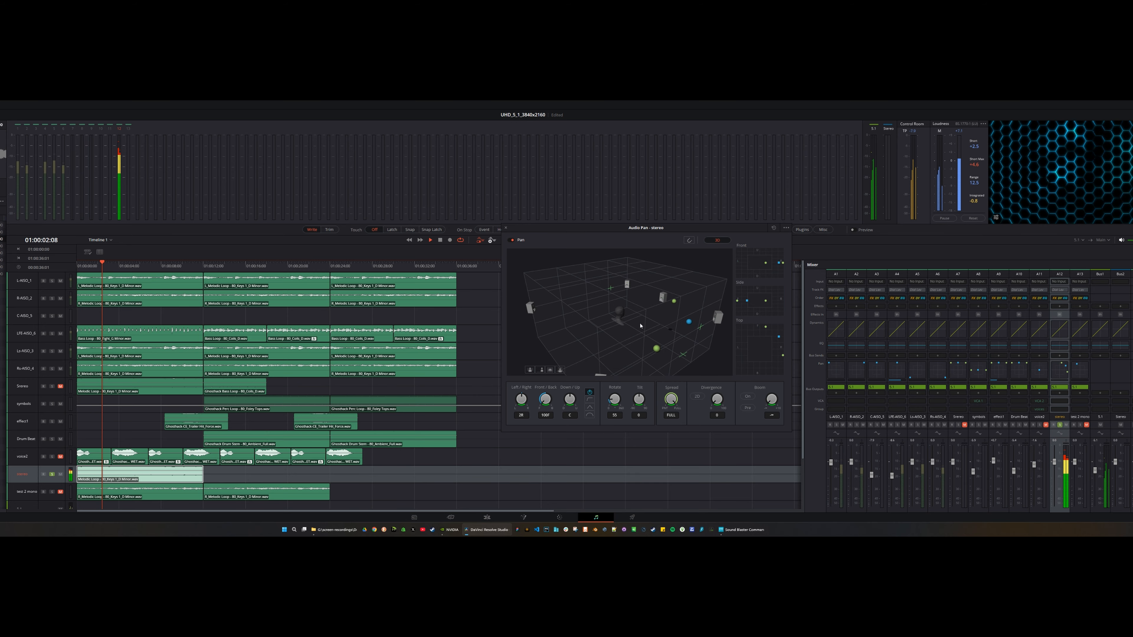
{"action": "key", "text": "space"}
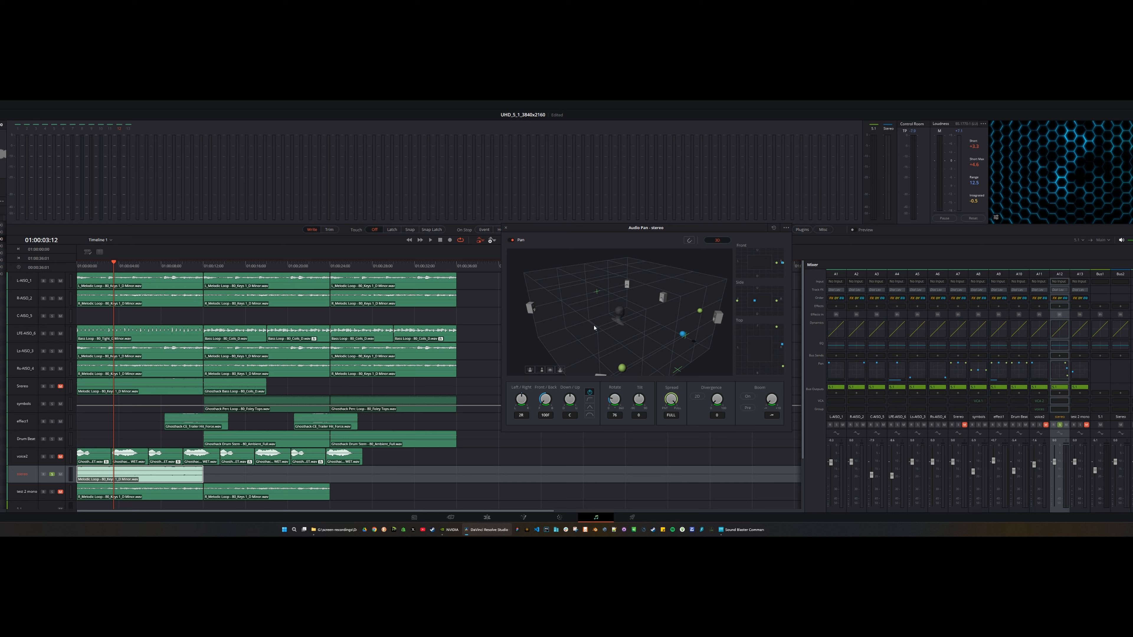
{"action": "key", "text": "space"}
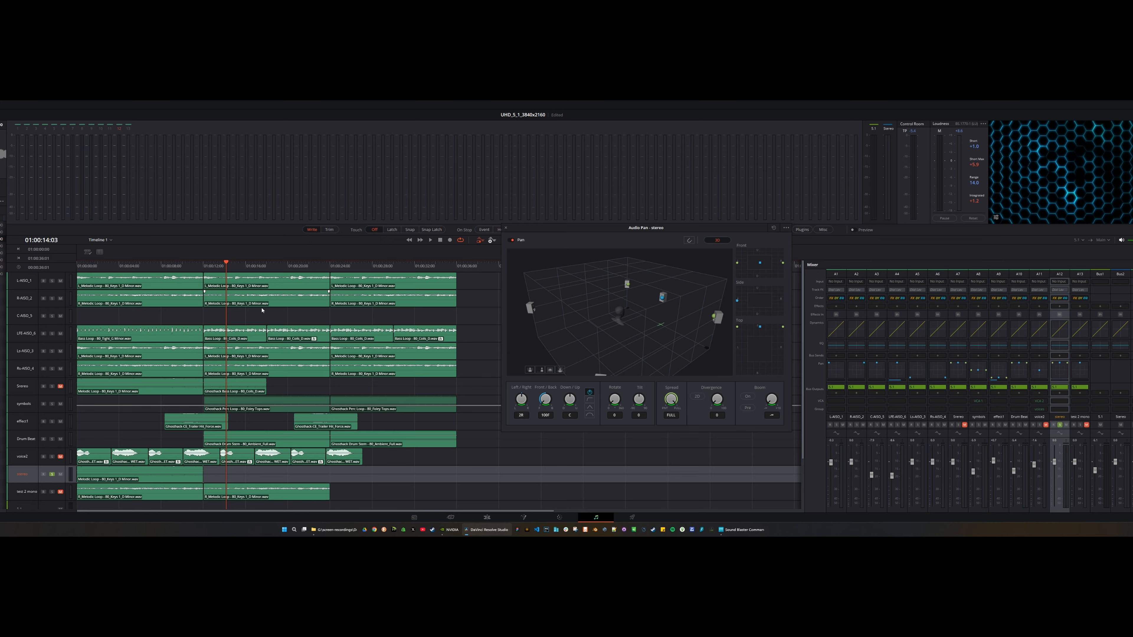
{"action": "left_click", "coordinate": [506, 228]}
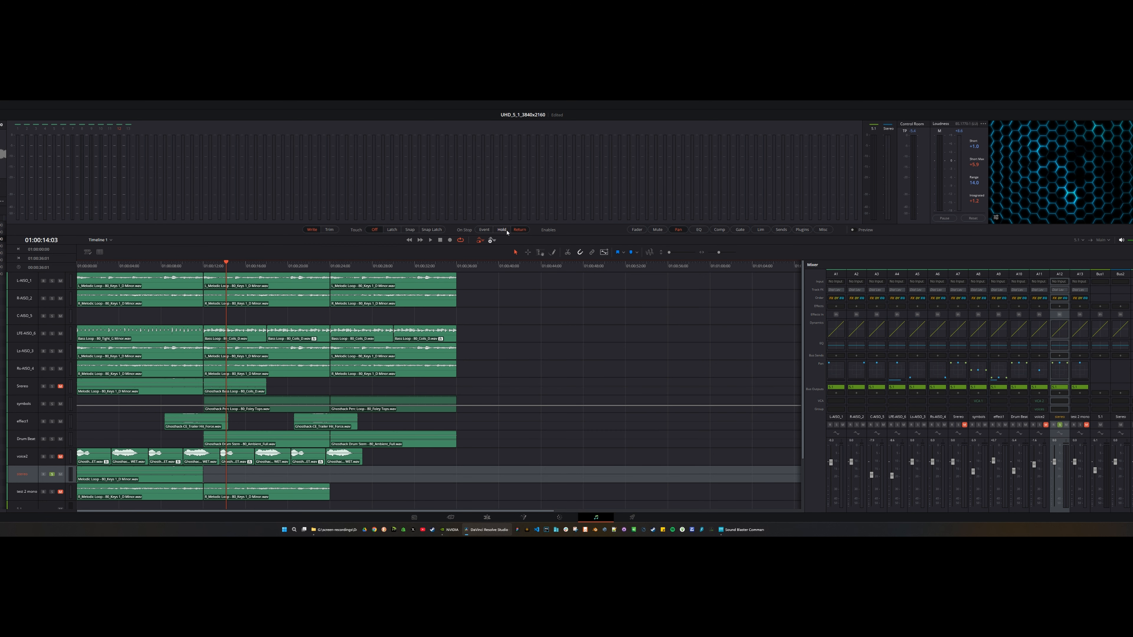
Solo effect1 instead of the stereo track and open its Audio Pan window with the playhead at 01:00:10:02.
{"action": "left_click", "coordinate": [52, 421]}
{"action": "left_click", "coordinate": [52, 474]}
{"action": "left_click", "coordinate": [177, 418]}
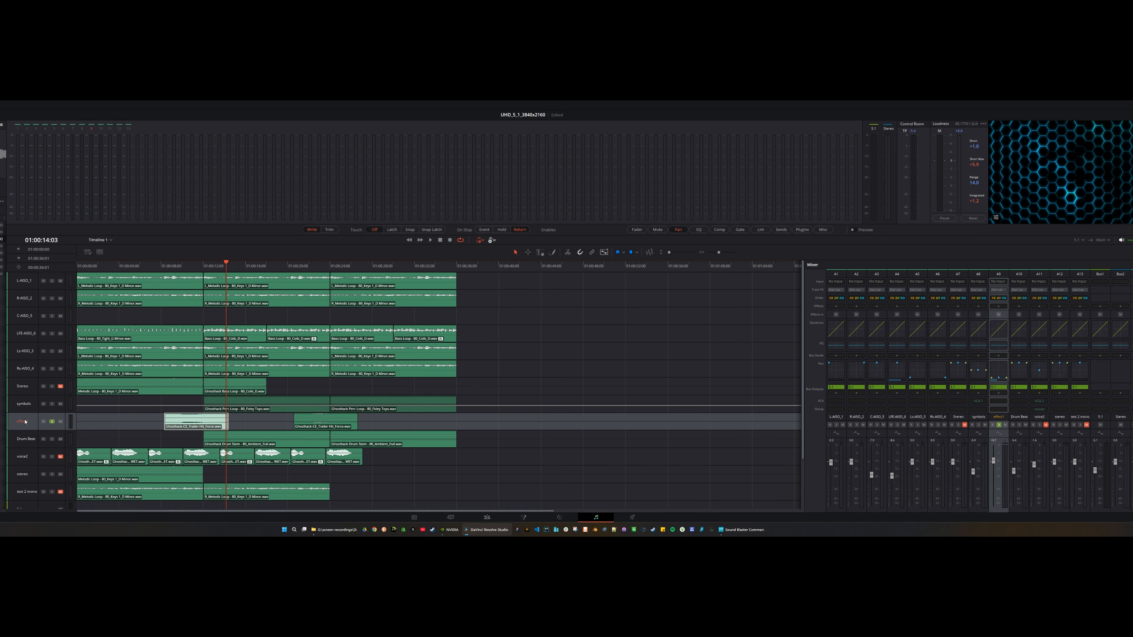
{"action": "left_click", "coordinate": [183, 263]}
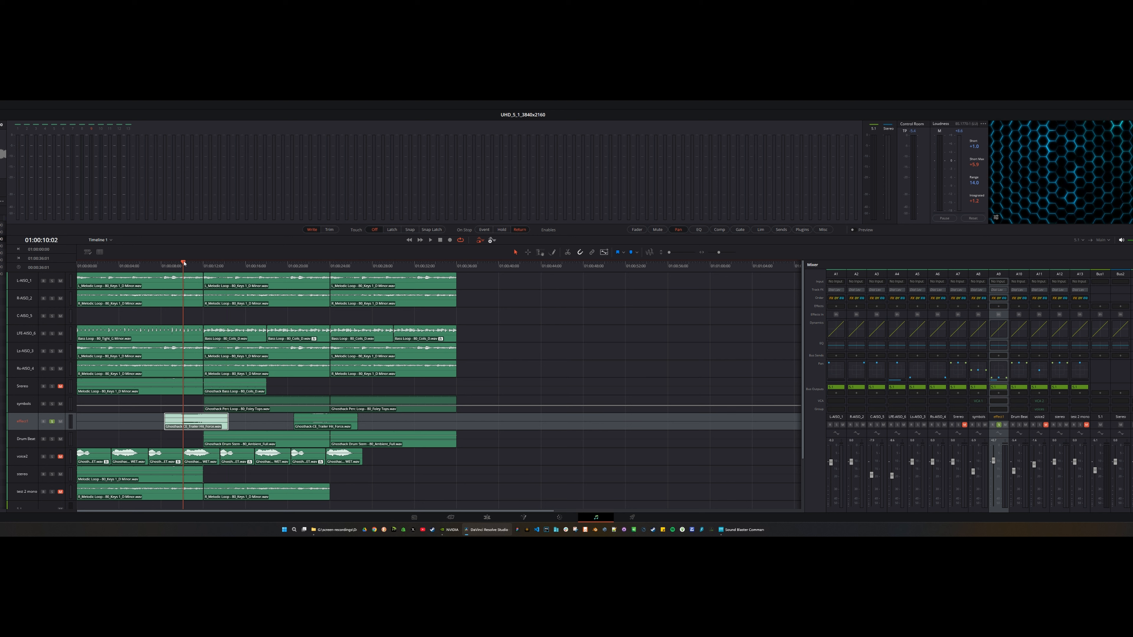
{"action": "double_click", "coordinate": [998, 370]}
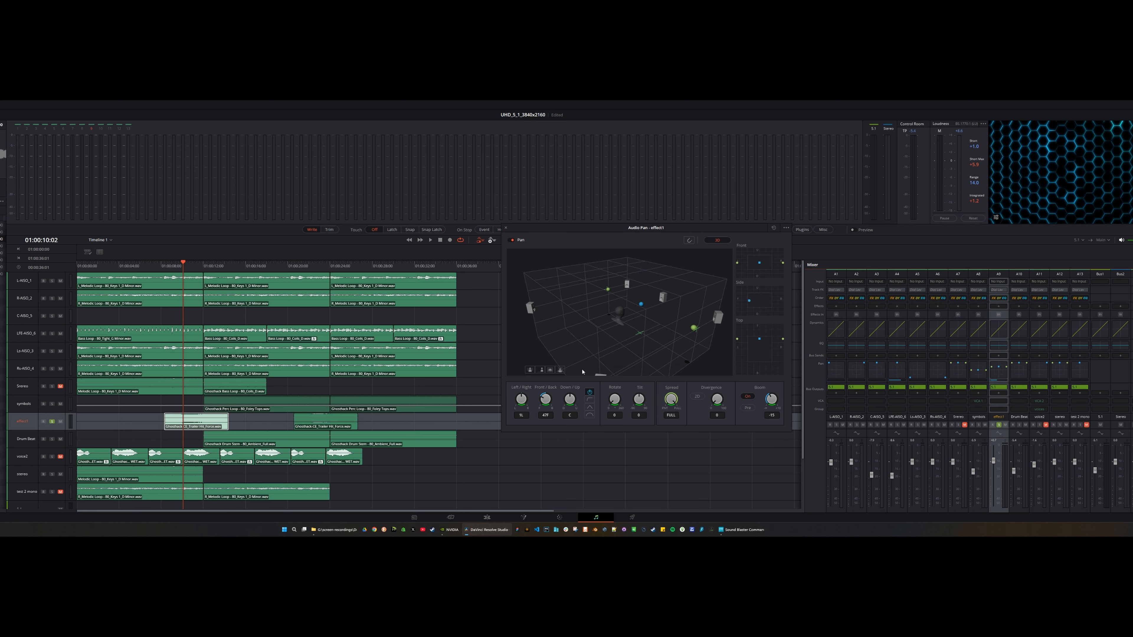
Compare the preset camera angles of effect1's 3D pan view, and play its first clip from the side view.
{"action": "left_click", "coordinate": [560, 371]}
{"action": "left_click", "coordinate": [551, 371]}
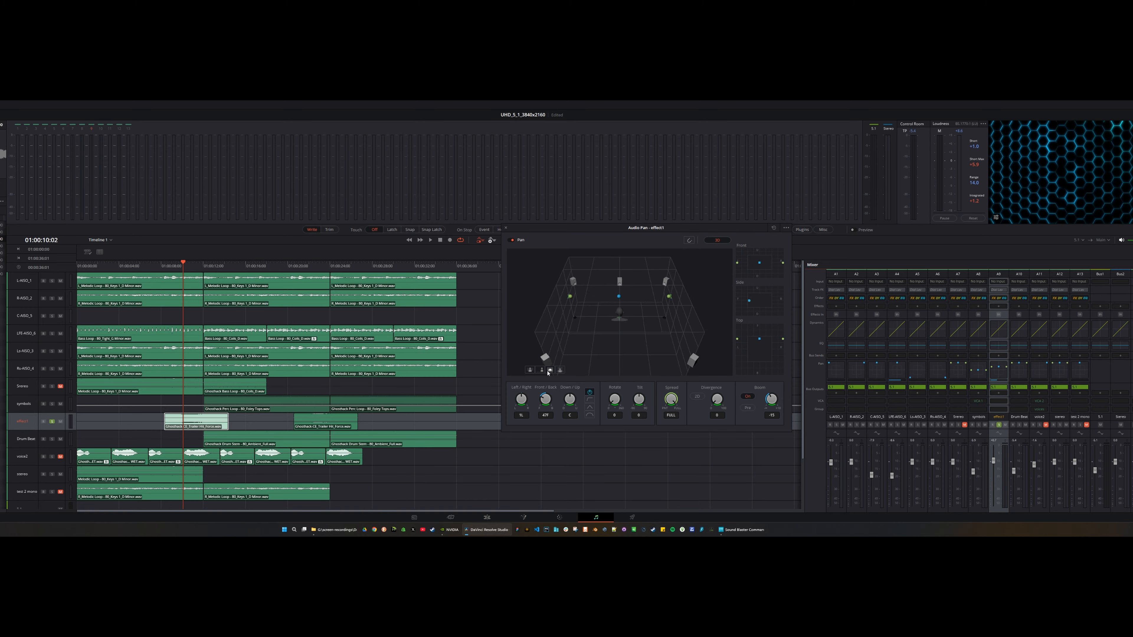
{"action": "left_click", "coordinate": [541, 371]}
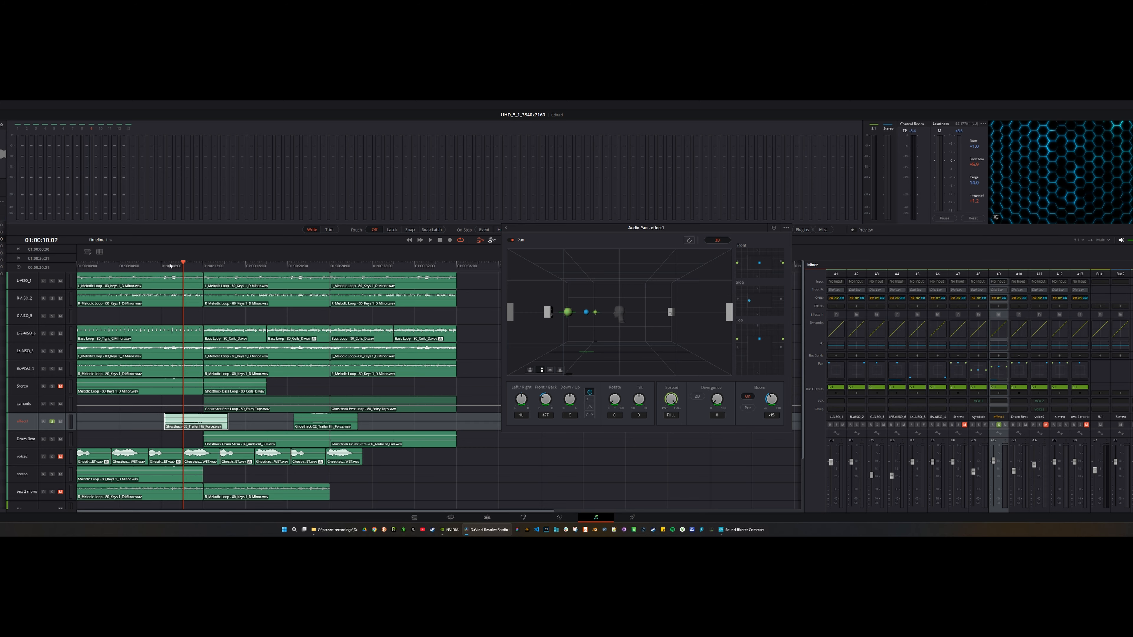
{"action": "left_click", "coordinate": [169, 264]}
{"action": "key", "text": "space"}
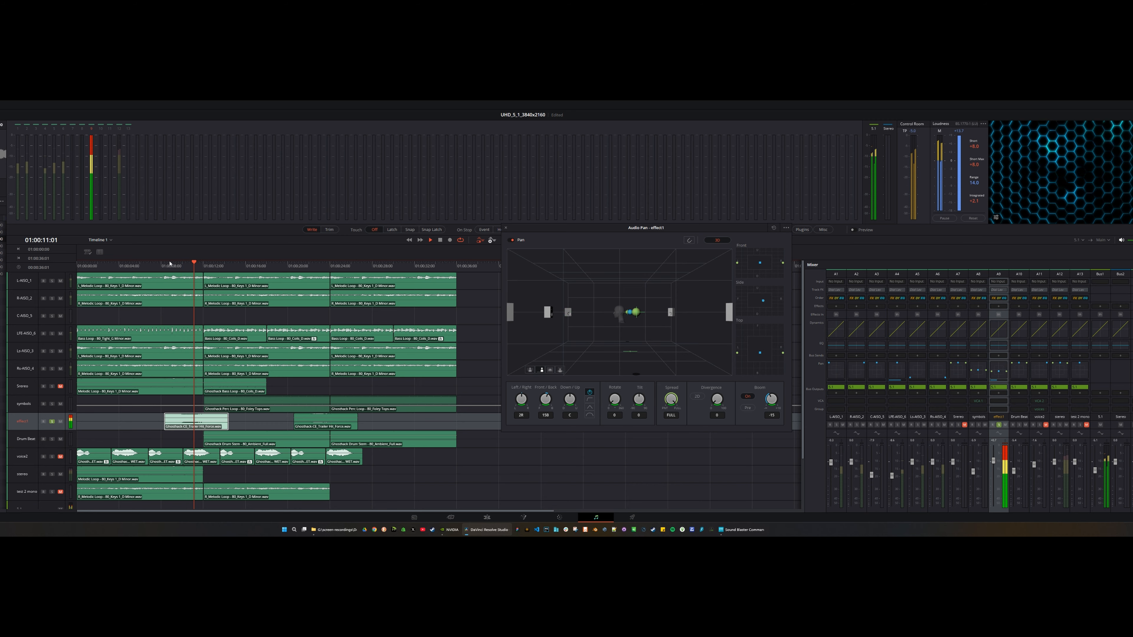
Play effect1's second clip and replay it from its start to follow the automated pan movement.
{"action": "left_click", "coordinate": [321, 264]}
{"action": "left_click", "coordinate": [307, 265]}
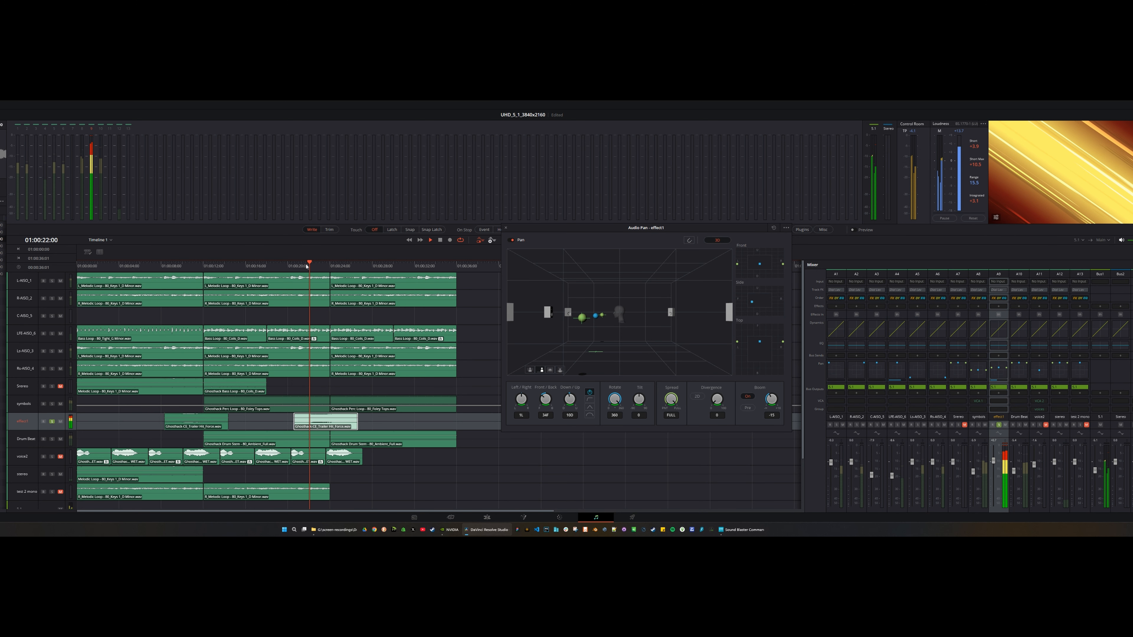
{"action": "key", "text": "space"}
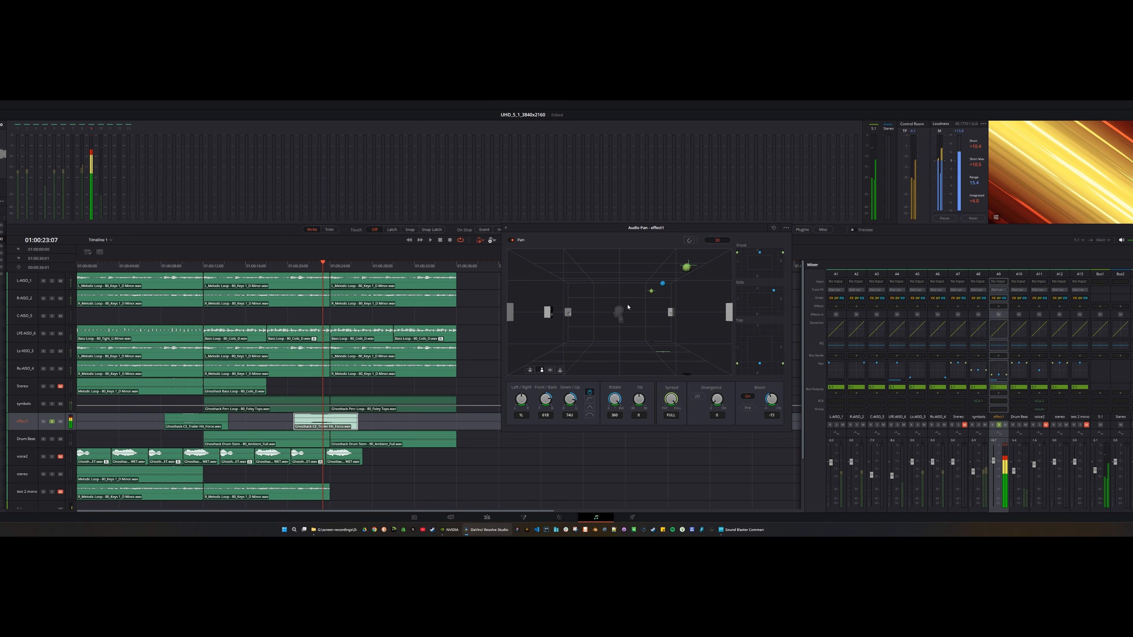
{"action": "key", "text": "space"}
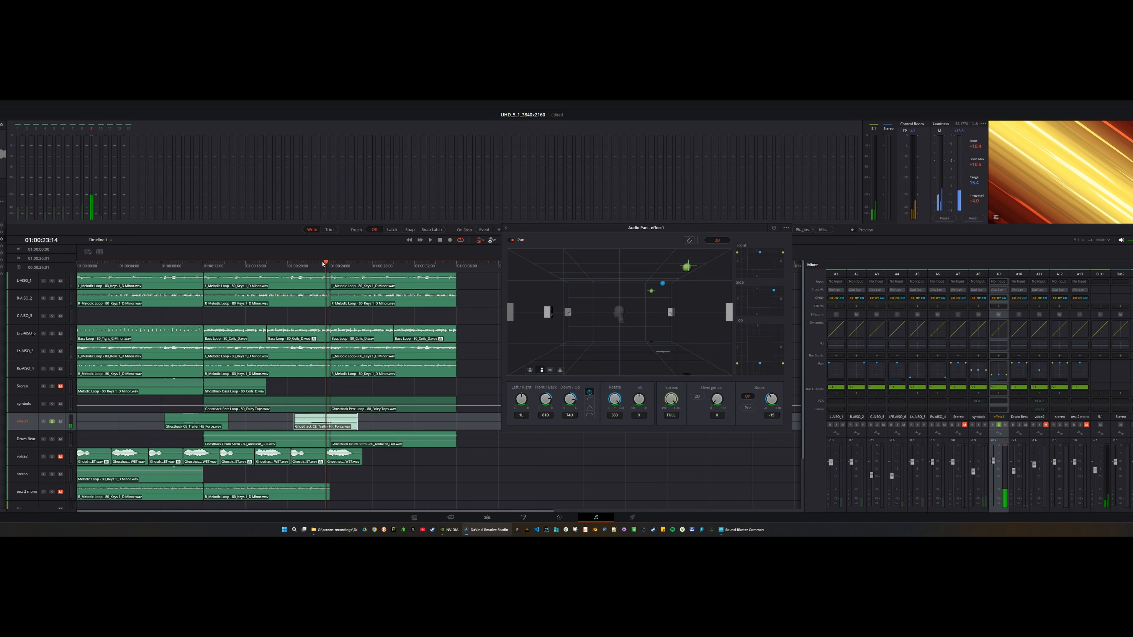
{"action": "left_click", "coordinate": [291, 266]}
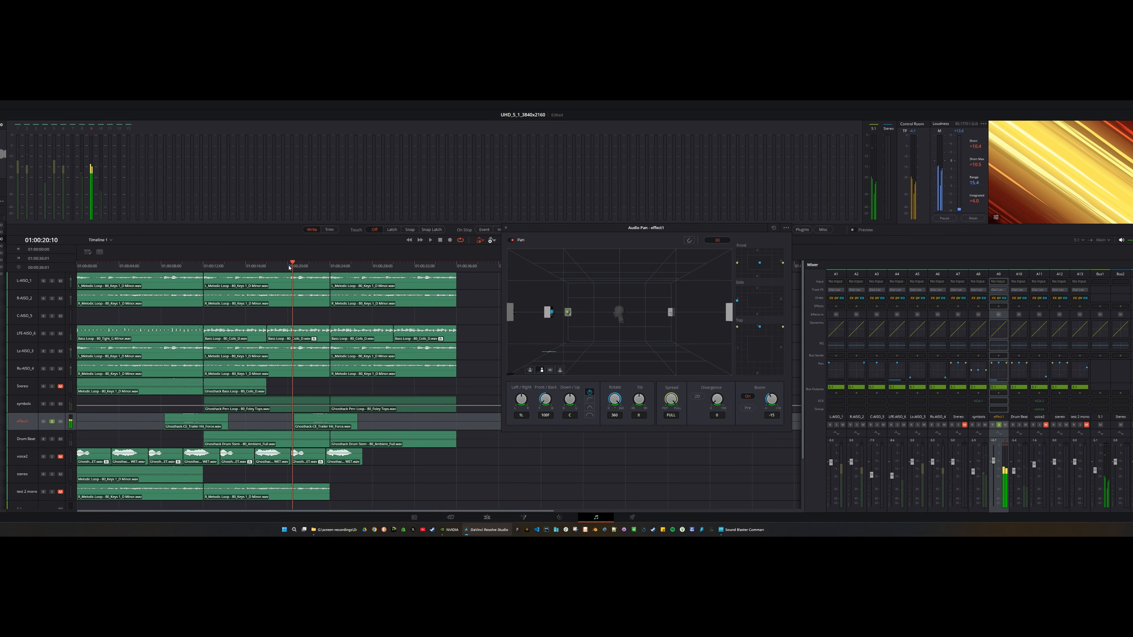
{"action": "left_click", "coordinate": [291, 266]}
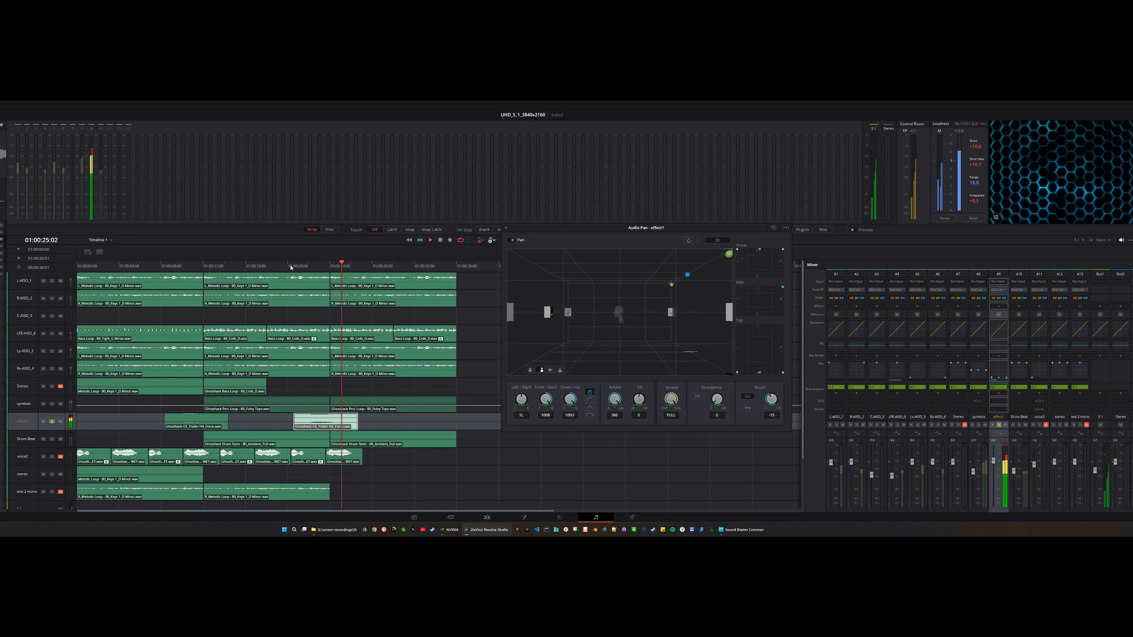
{"action": "key", "text": "space"}
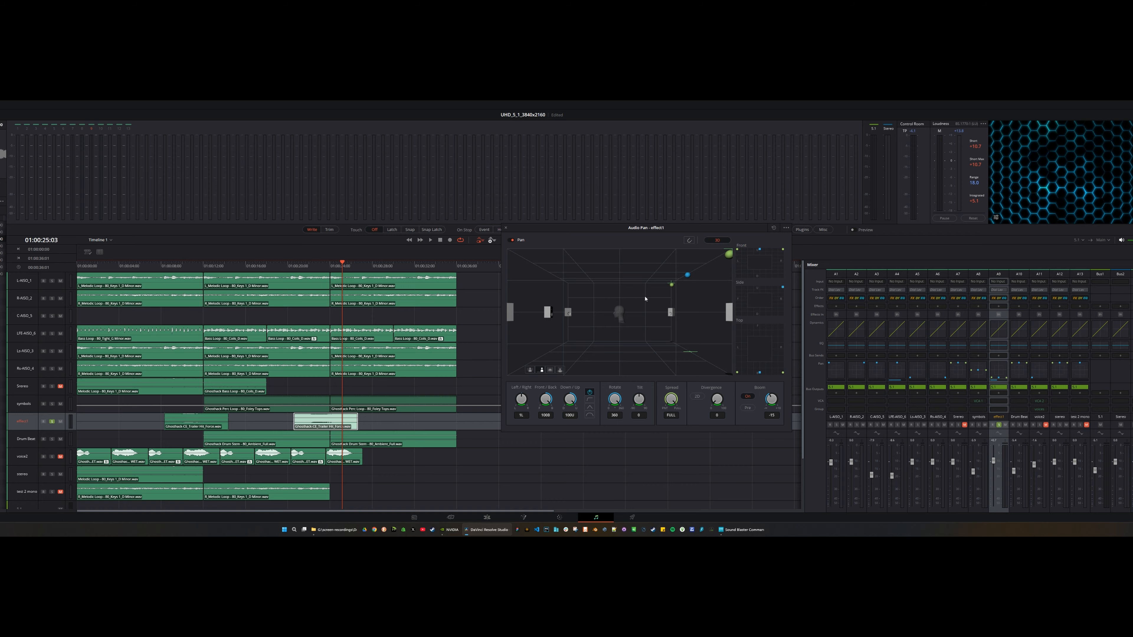
Examine effect1's pan position in the 3D room from several angles, and close its Audio Pan window.
{"action": "mouse_move", "coordinate": [645, 298]}
{"action": "left_mouse_down"}
{"action": "mouse_move", "coordinate": [678, 339]}
{"action": "mouse_move", "coordinate": [689, 330]}
{"action": "mouse_move", "coordinate": [649, 298]}
{"action": "left_mouse_up"}
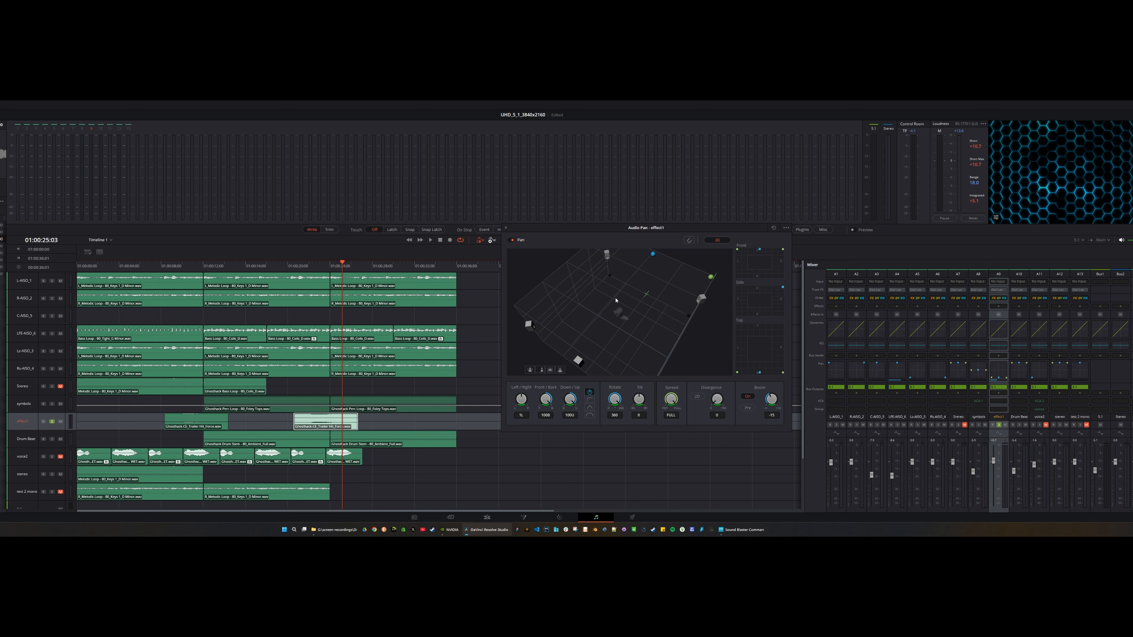
{"action": "left_click_drag", "start_coordinate": [602, 332], "coordinate": [612, 310]}
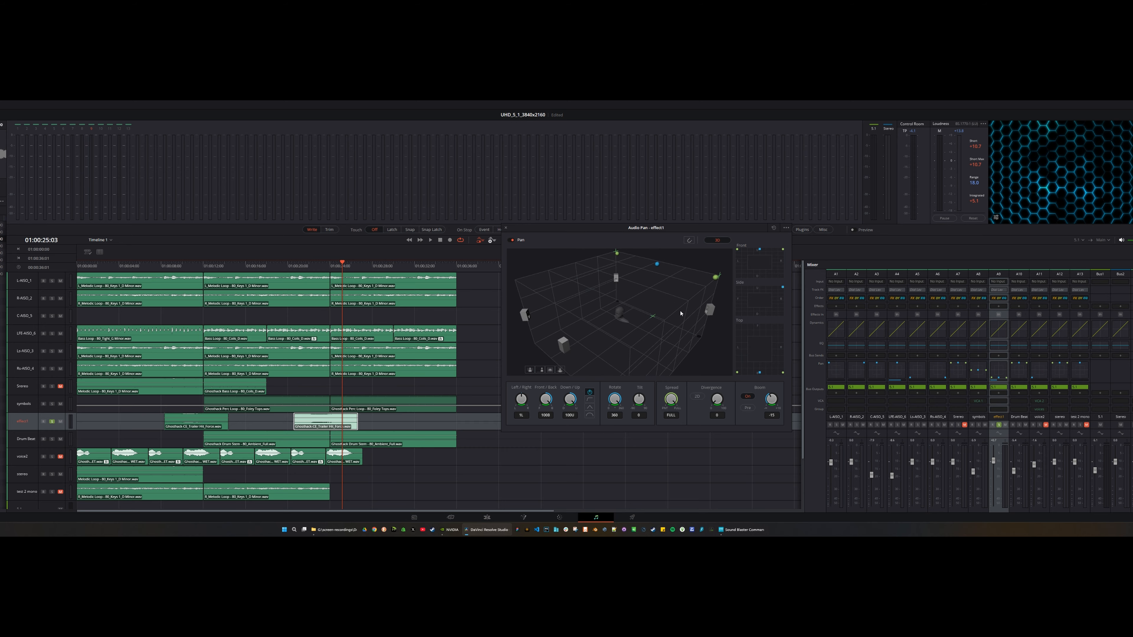
{"action": "mouse_move", "coordinate": [681, 313]}
{"action": "left_mouse_down"}
{"action": "mouse_move", "coordinate": [662, 335]}
{"action": "mouse_move", "coordinate": [665, 300]}
{"action": "left_mouse_up"}
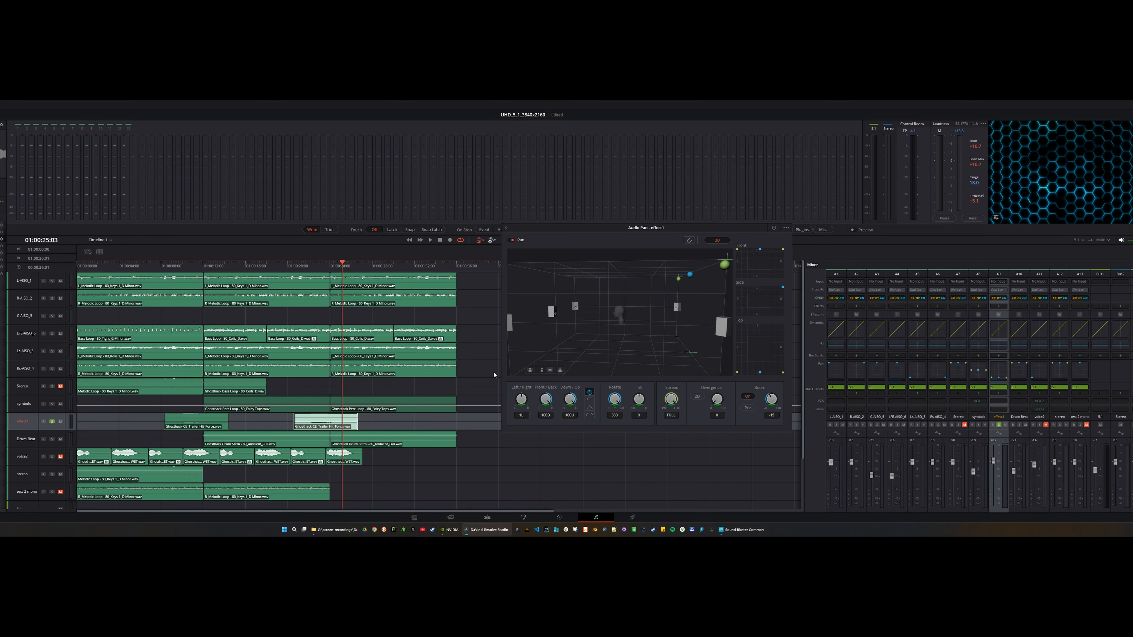
{"action": "left_click_drag", "start_coordinate": [553, 229], "coordinate": [544, 150]}
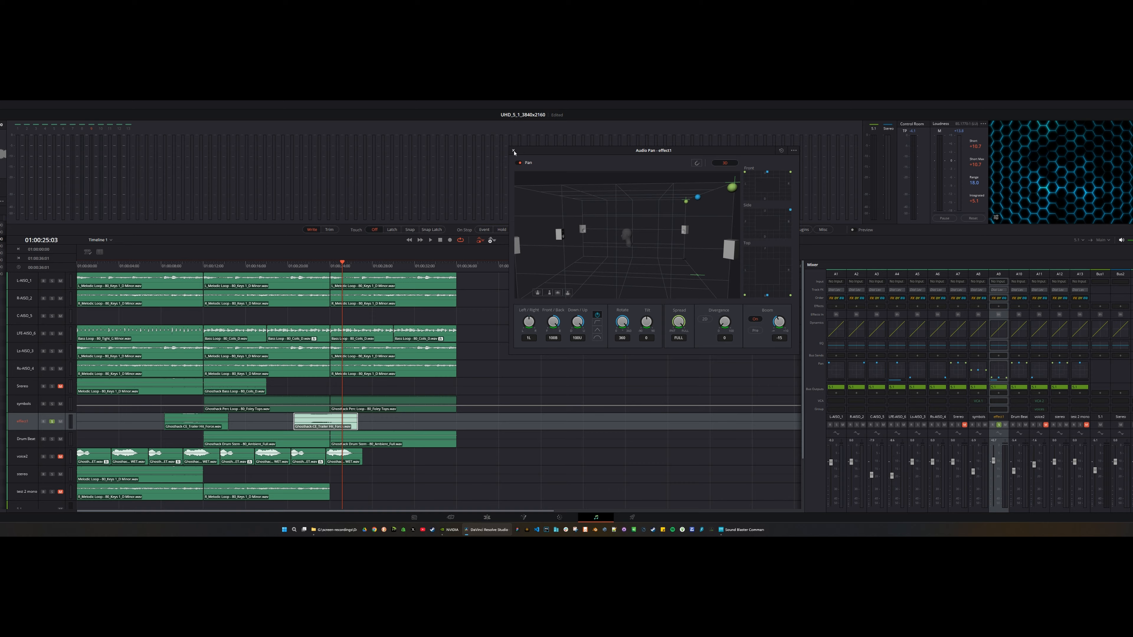
{"action": "left_click", "coordinate": [513, 151]}
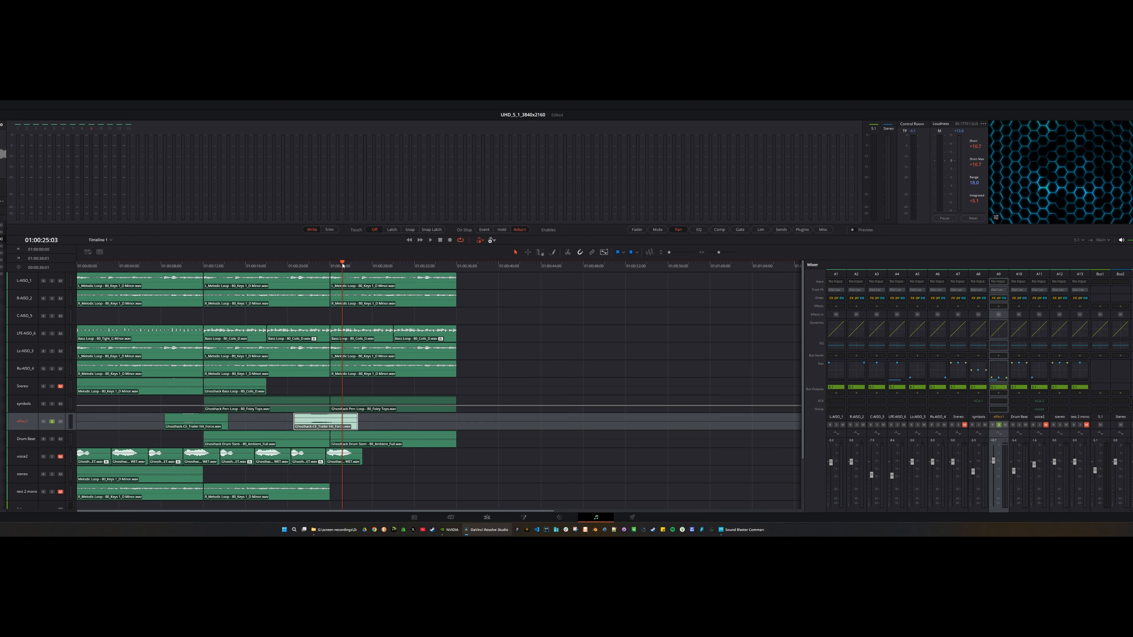
With the playhead back at 01:00:00:00, unmute the upper Stereo track and mute the stereo track above test 2 mono.
{"action": "left_click_drag", "start_coordinate": [341, 265], "coordinate": [59, 267]}
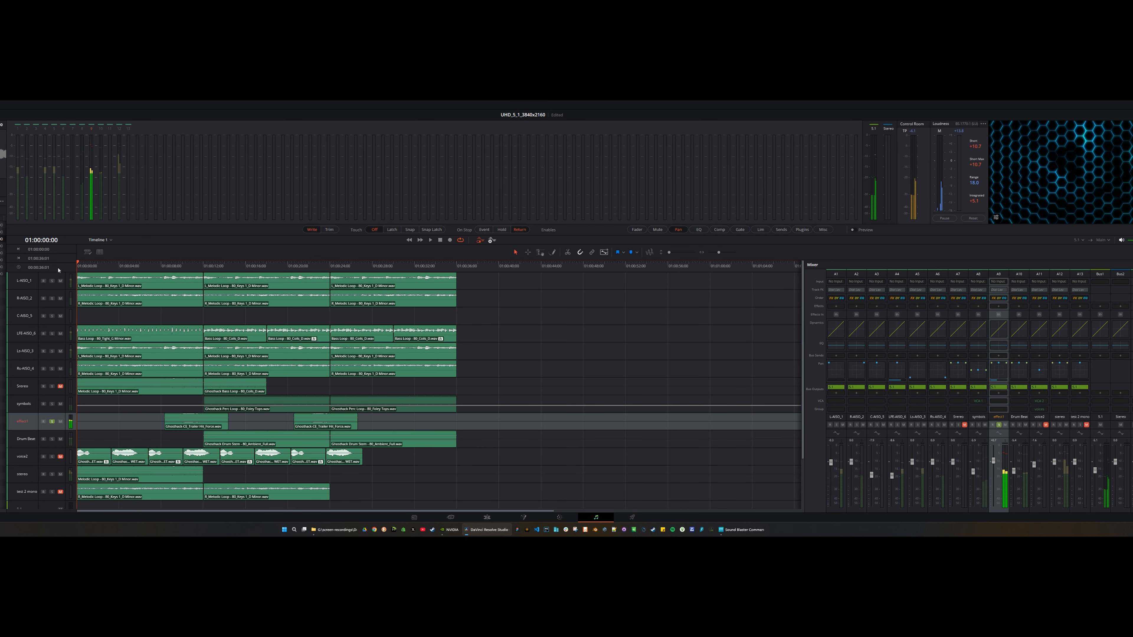
{"action": "left_click", "coordinate": [60, 386]}
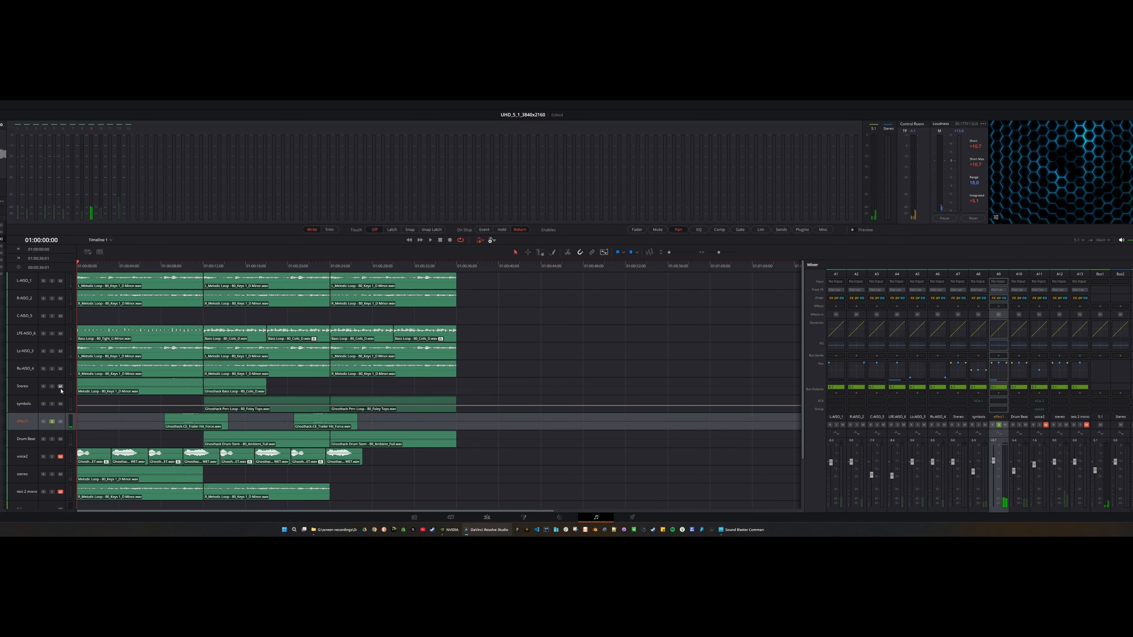
{"action": "left_click", "coordinate": [60, 456]}
{"action": "left_click", "coordinate": [61, 474]}
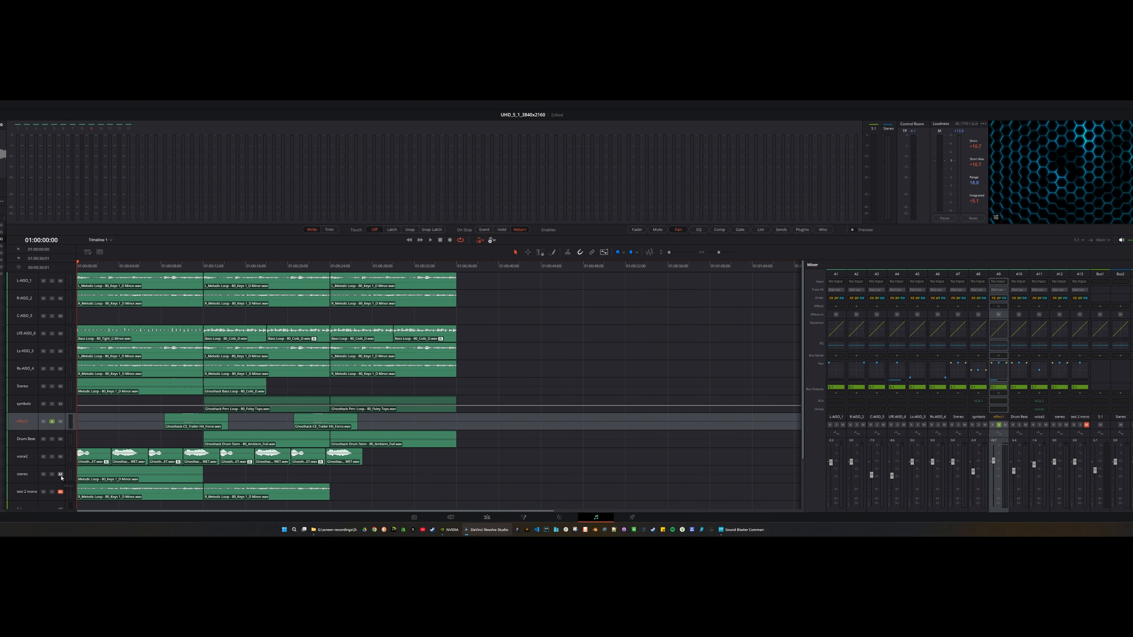
{"action": "left_click", "coordinate": [61, 456]}
Reduce the height of the meters area to show more timeline tracks, including the 5.1 and Stereo buses.
{"action": "scroll", "coordinate": [138, 329], "scroll_direction": "down", "scroll_amount": 2}
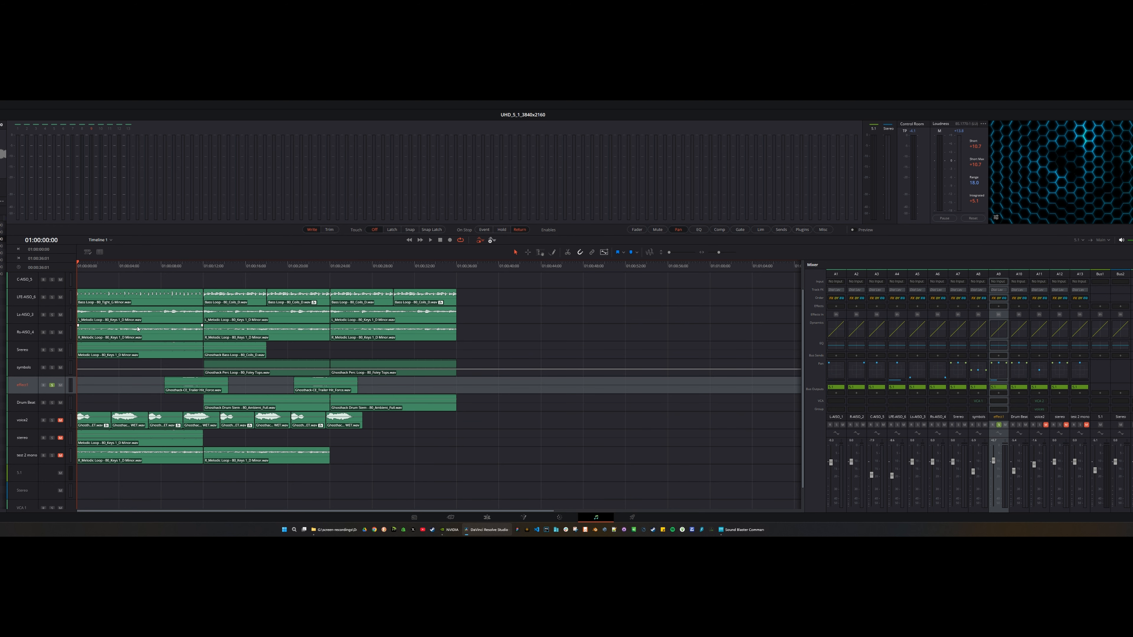
{"action": "scroll", "coordinate": [151, 346], "scroll_direction": "up", "scroll_amount": 2}
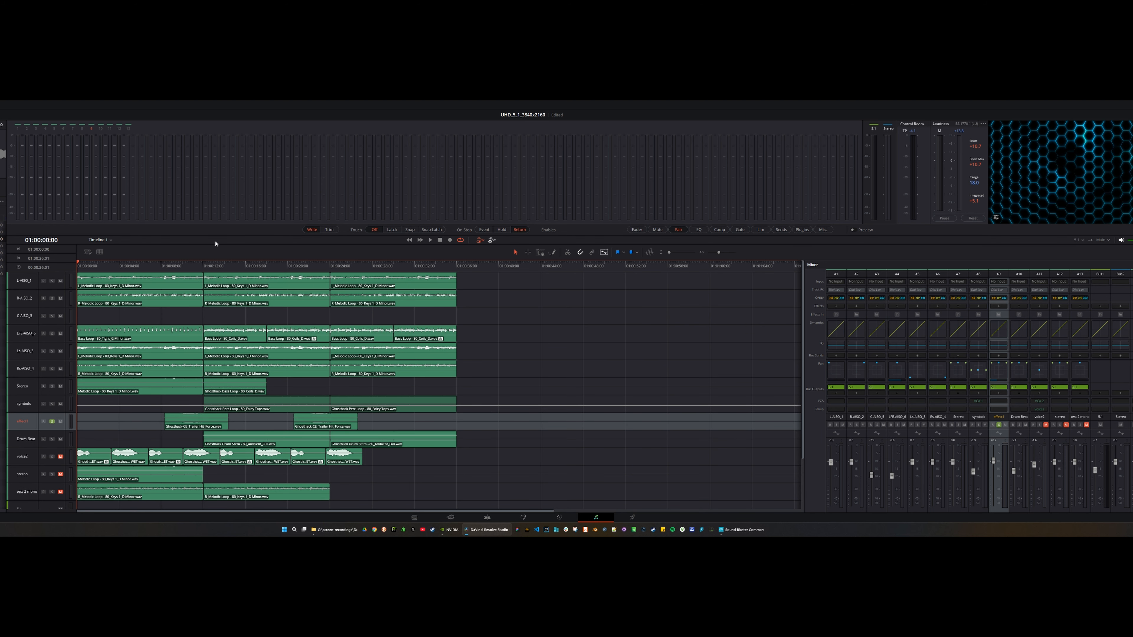
{"action": "left_click_drag", "start_coordinate": [220, 224], "coordinate": [220, 191]}
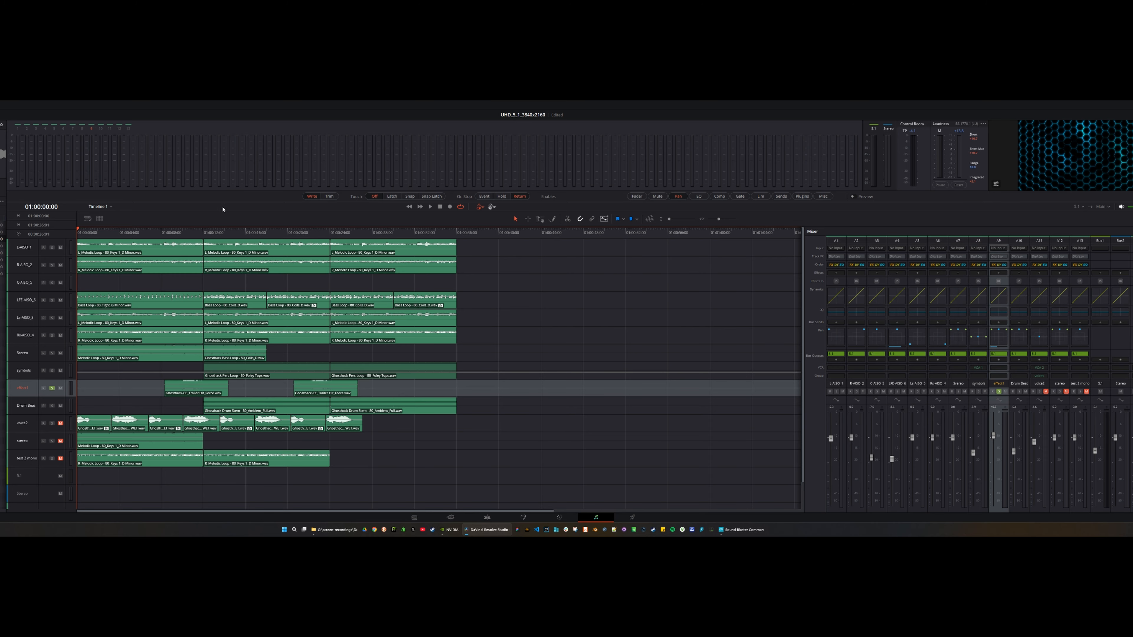